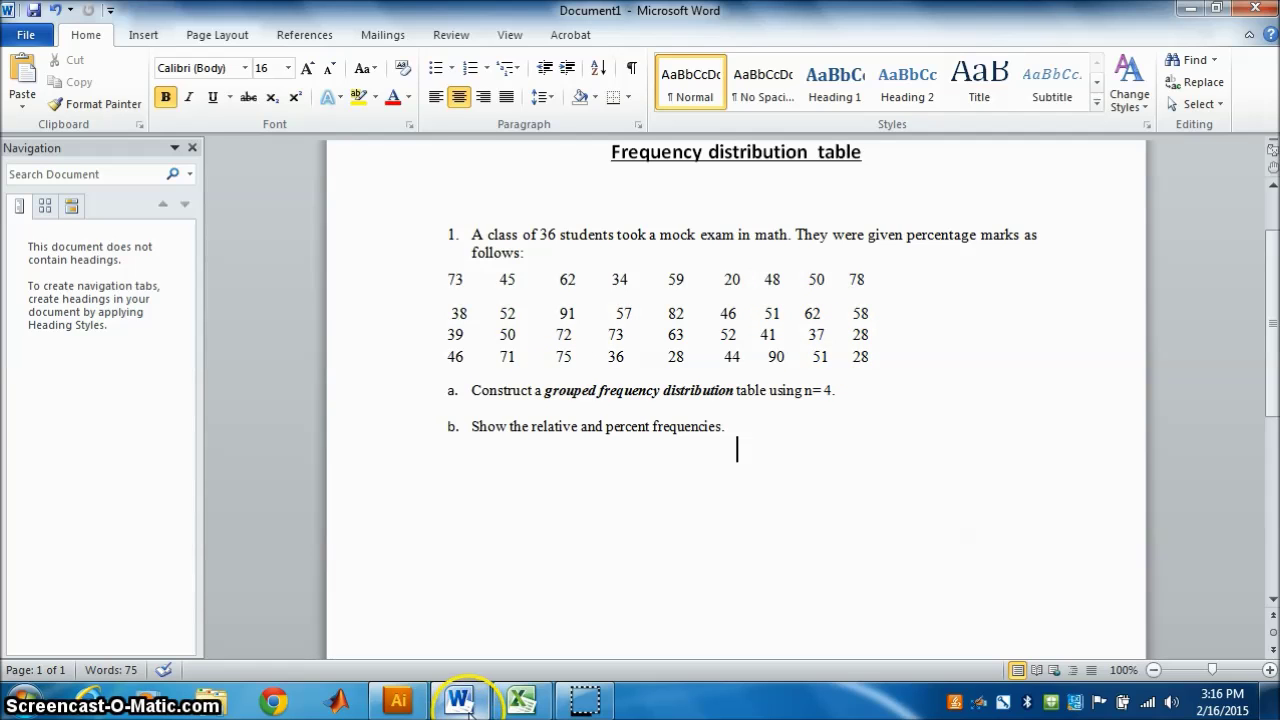
Switch to the Excel workbook Book1 and calculate the maximum of B2:B37 in cell E3 with the MAX function
mouse_move(526, 702)
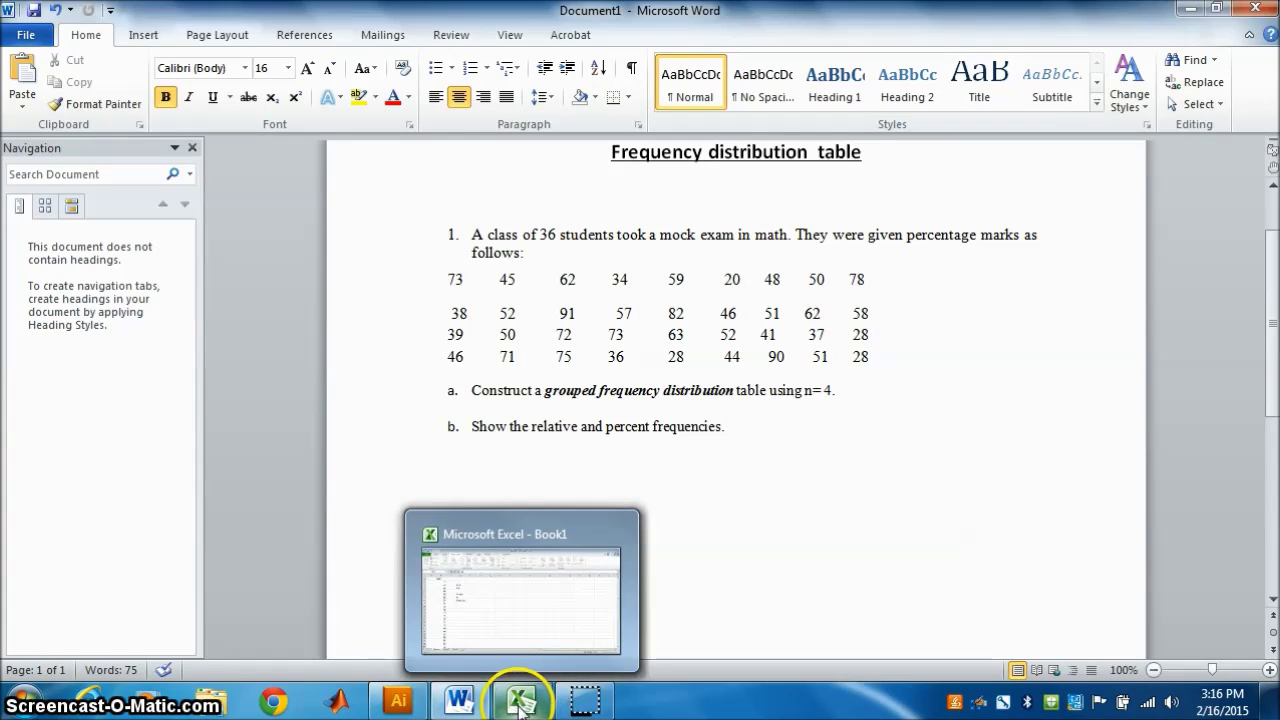
left_click(522, 704)
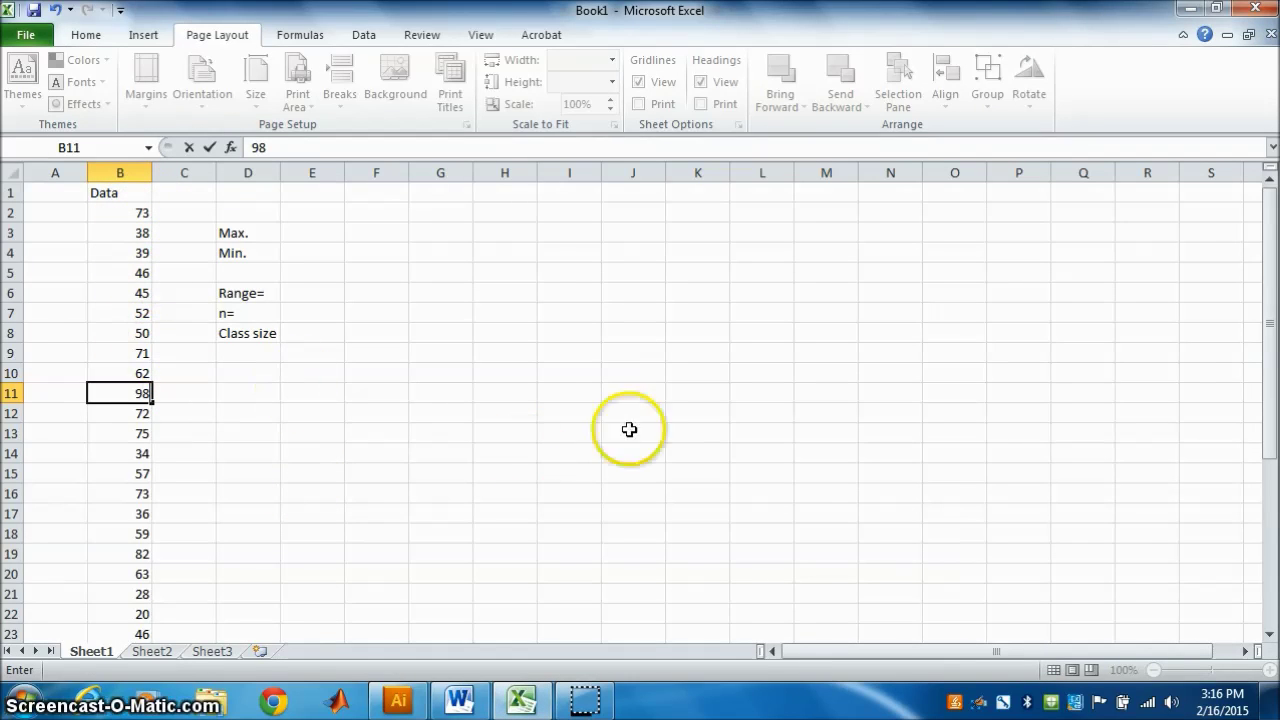
left_click_drag(1272, 330, 1260, 278)
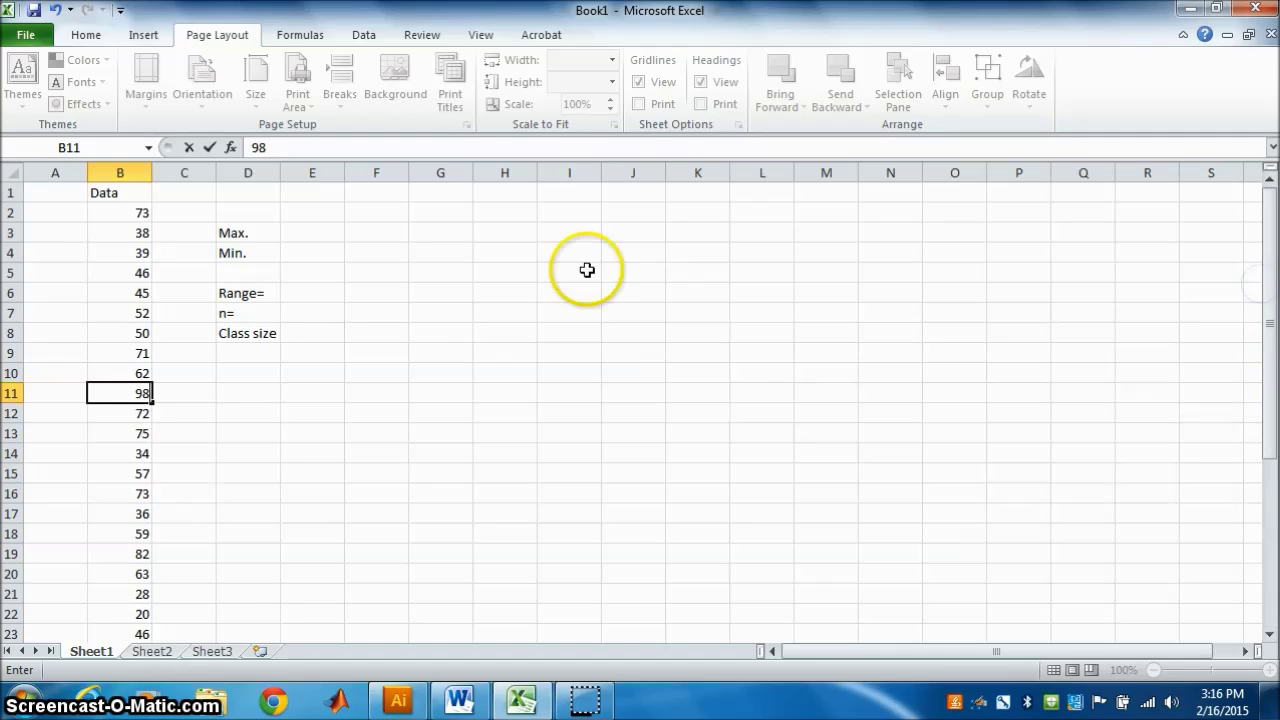
left_click(307, 233)
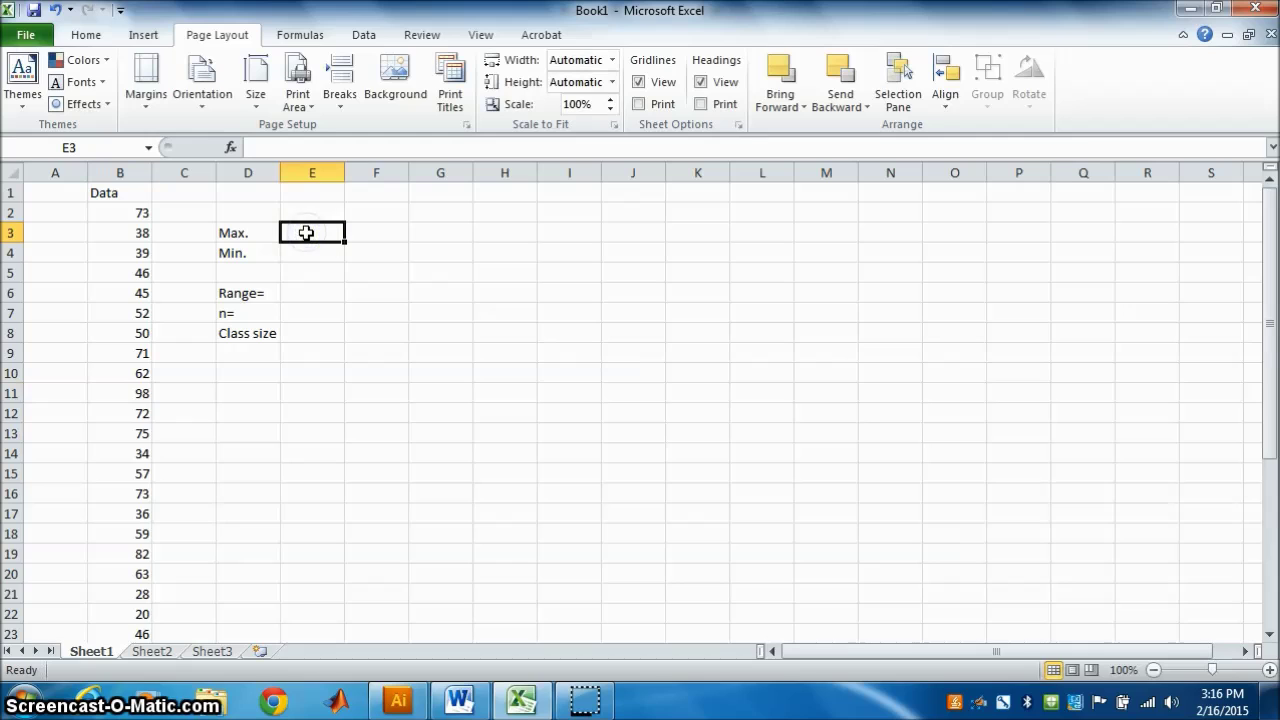
type("=")
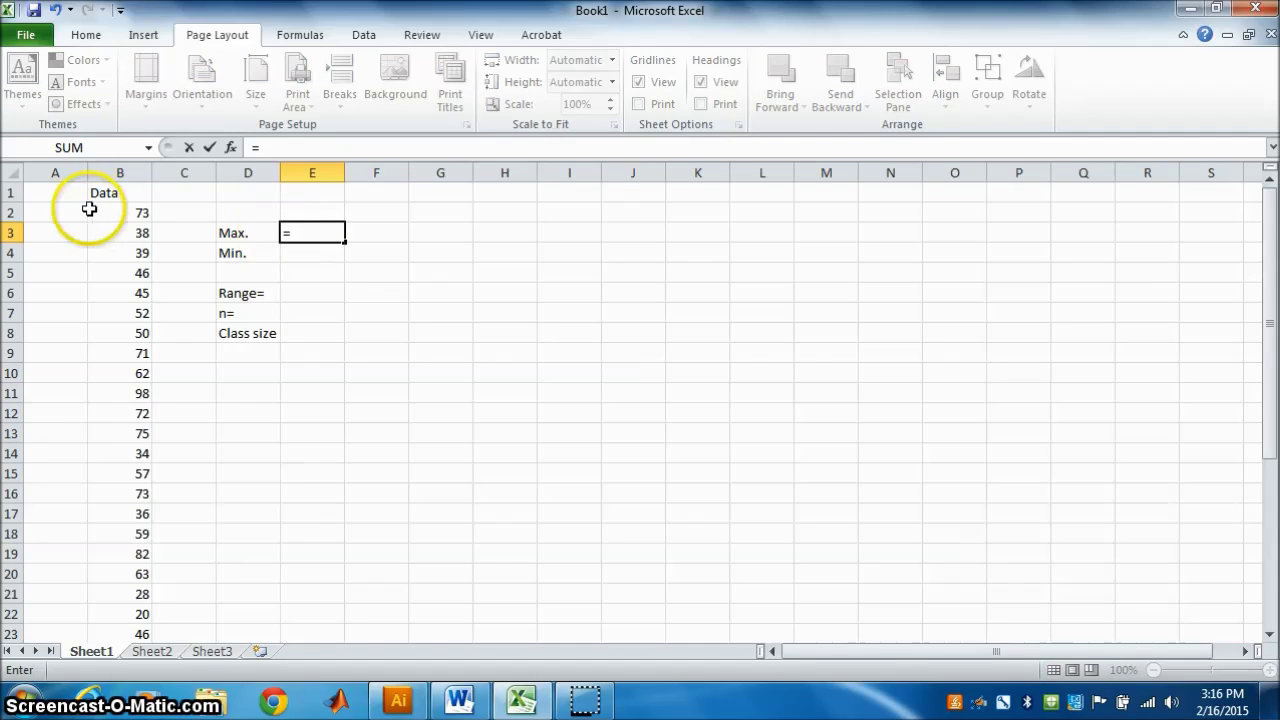
left_click_drag(122, 213, 143, 285)
left_click(423, 251)
key("BackSpace")
key("BackSpace")
type("ma")
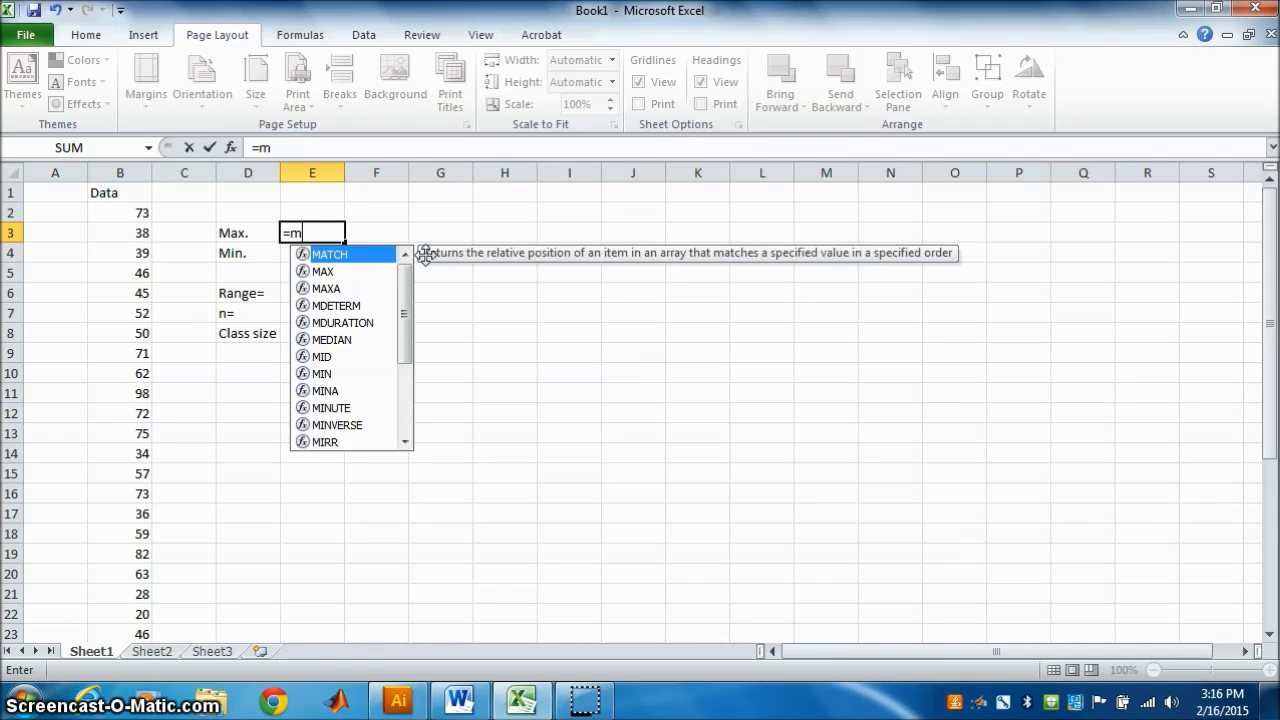
double_click(321, 272)
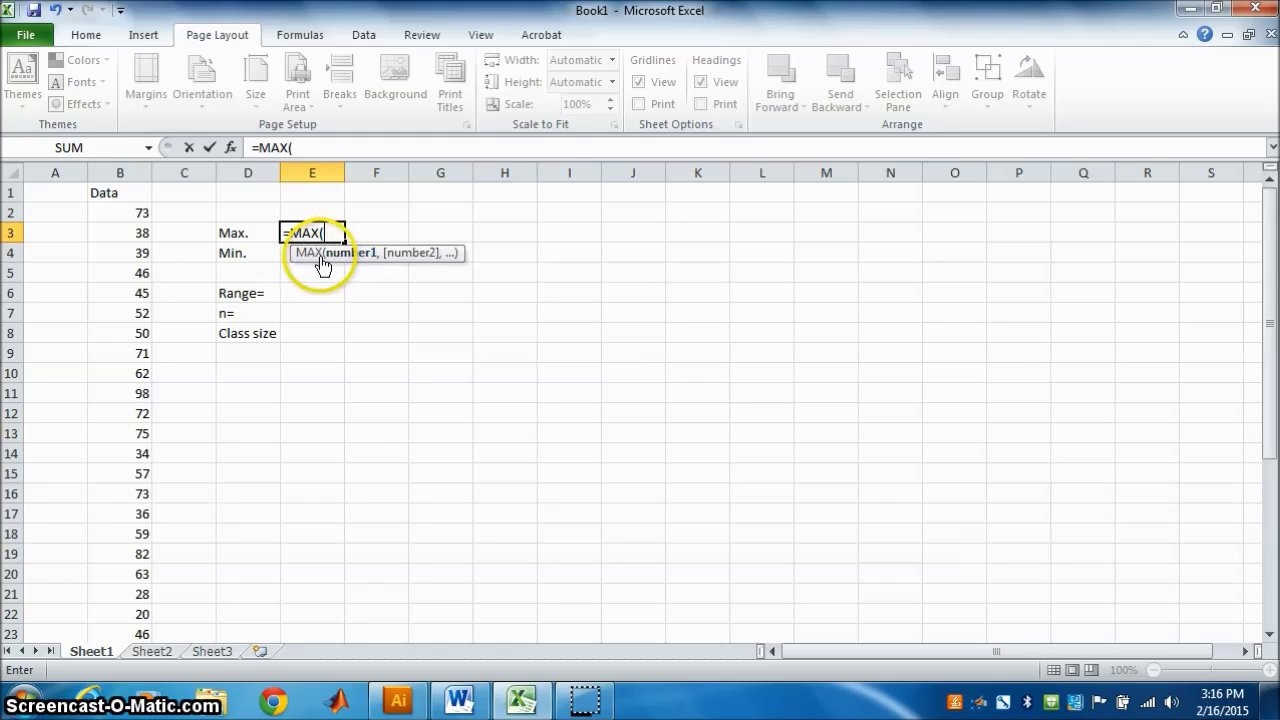
left_click_drag(137, 215, 143, 620)
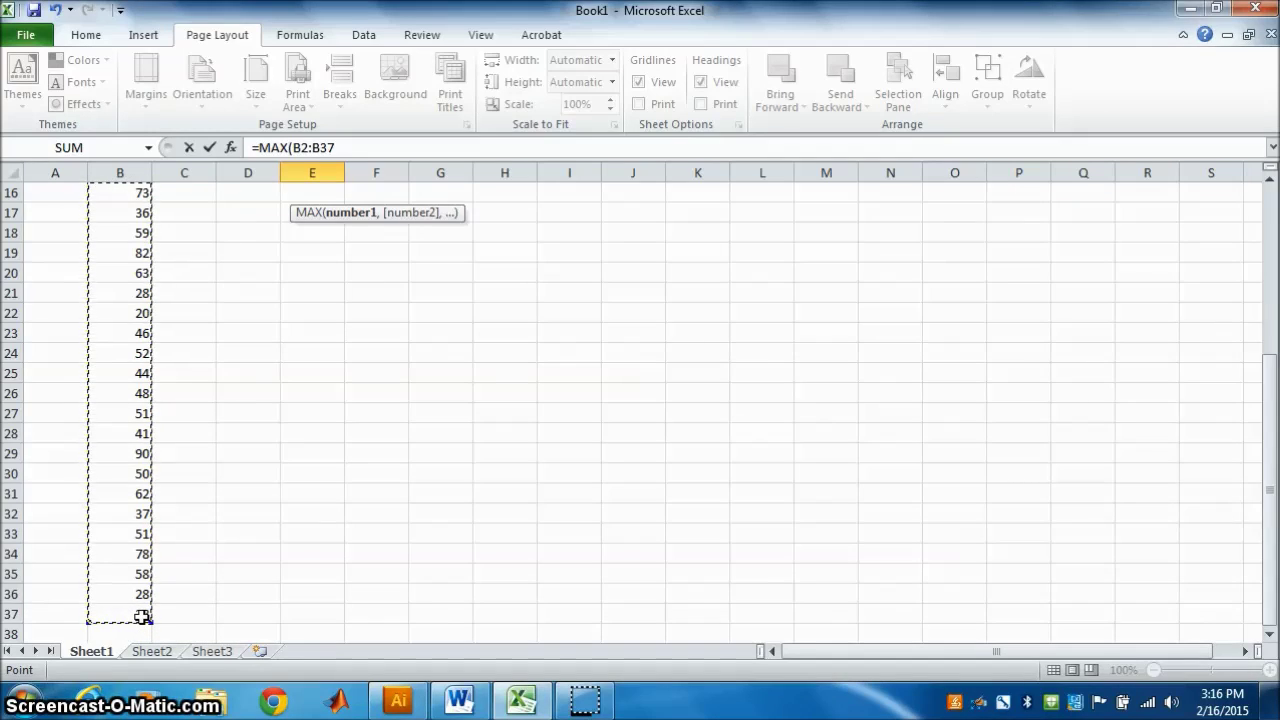
key("Return")
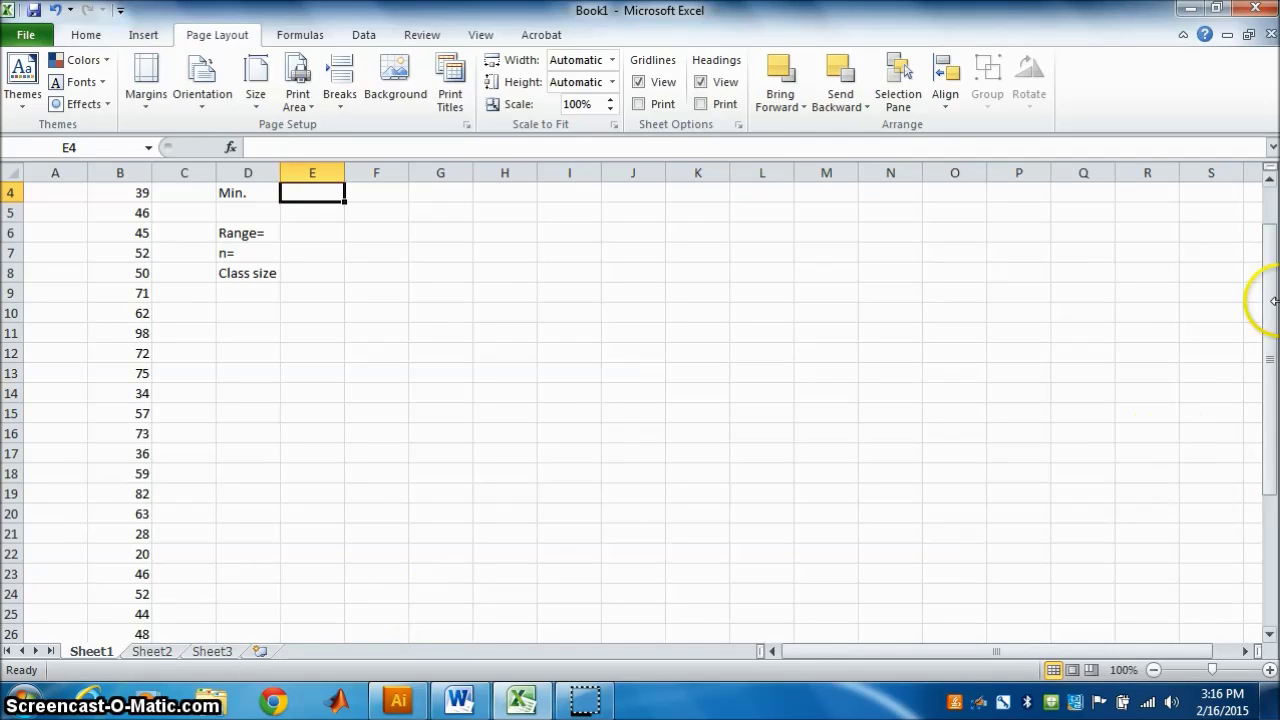
Calculate the minimum of the values in the Data column in cell E4 with the MIN function
left_click_drag(1266, 314, 1265, 258)
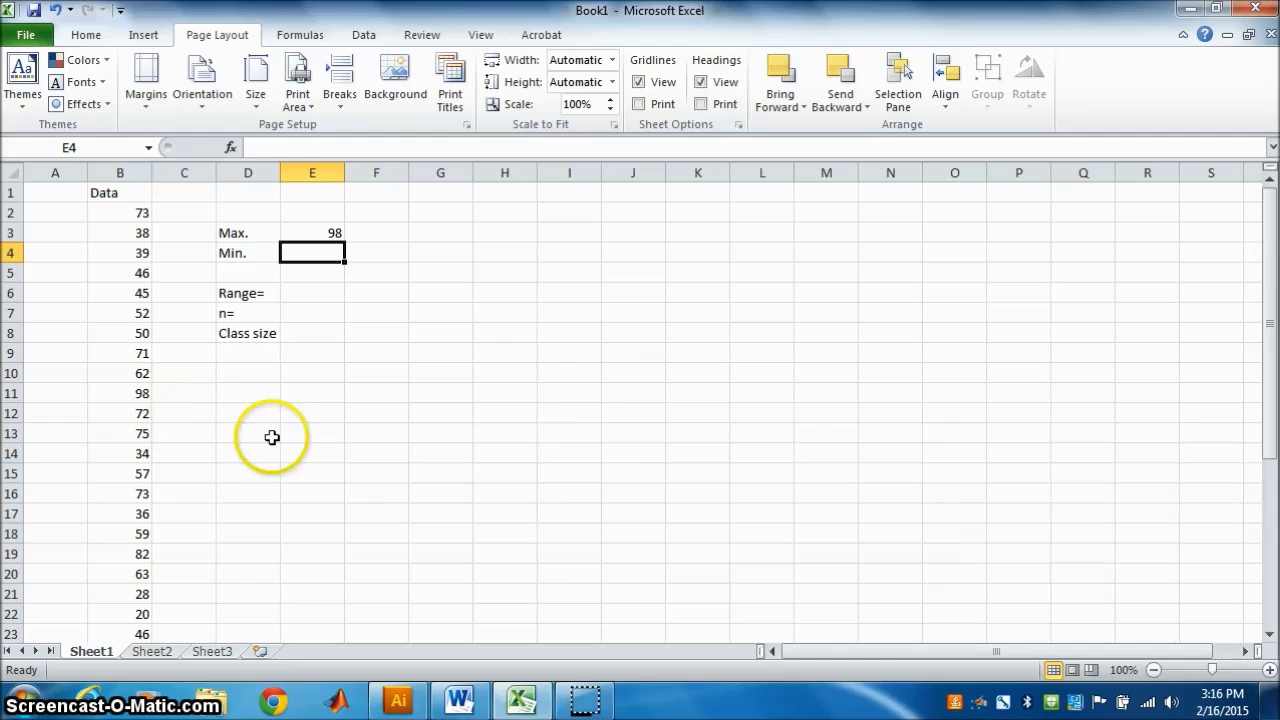
type("=")
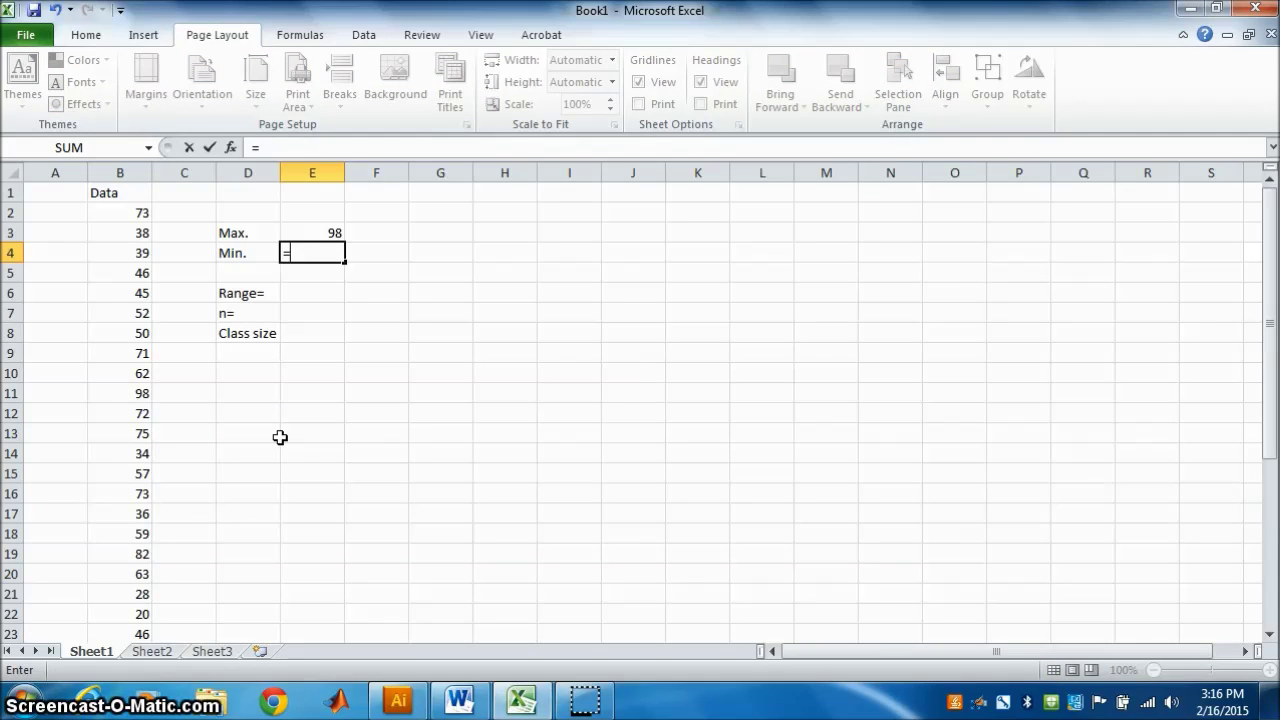
type("mi")
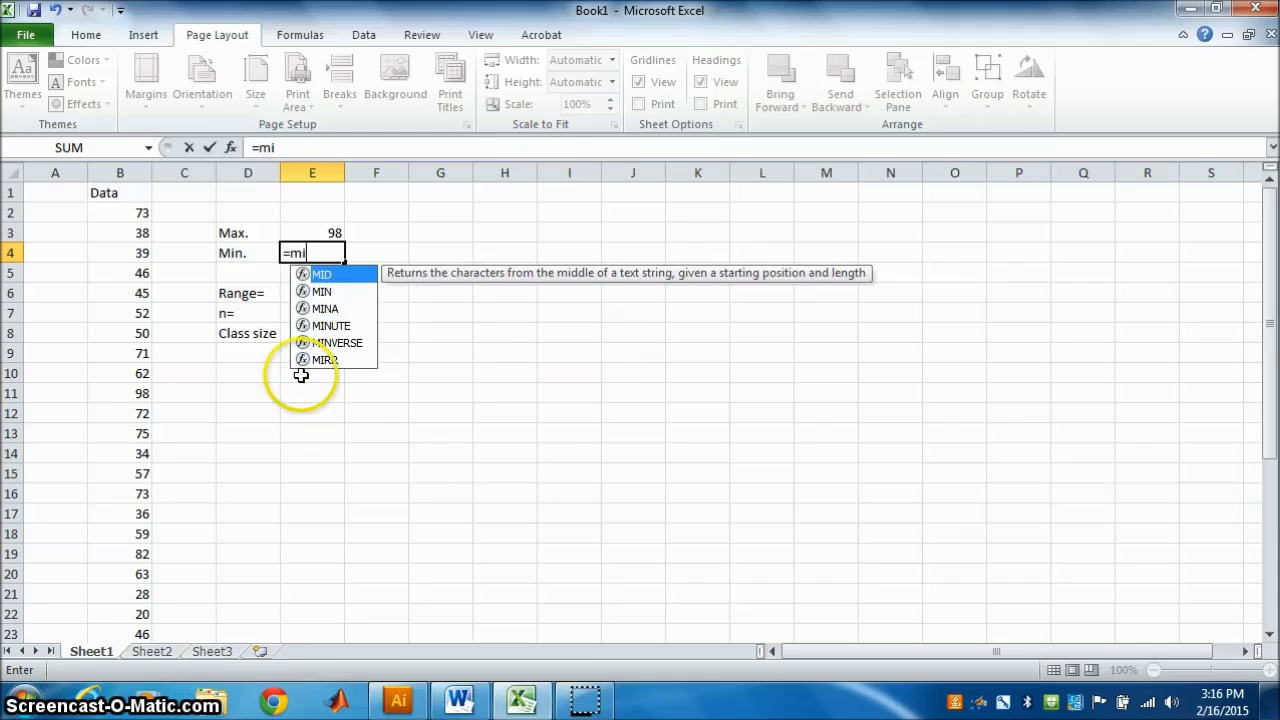
left_click(321, 293)
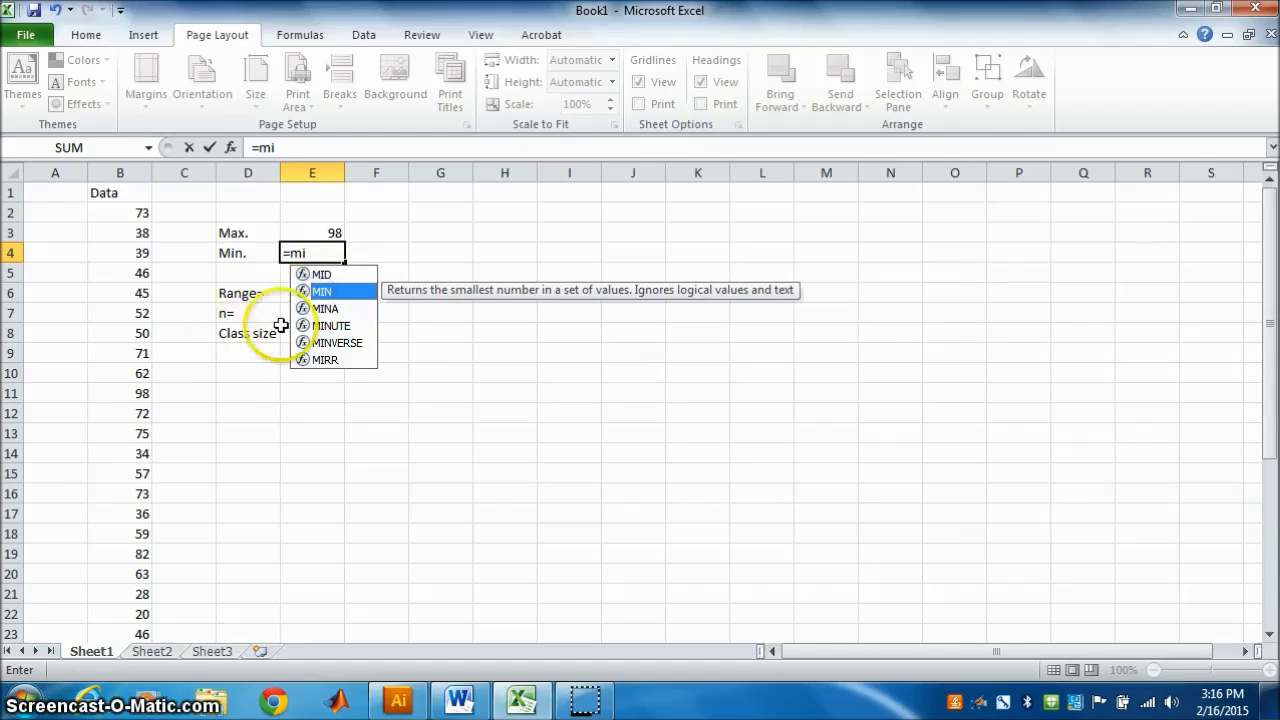
double_click(320, 291)
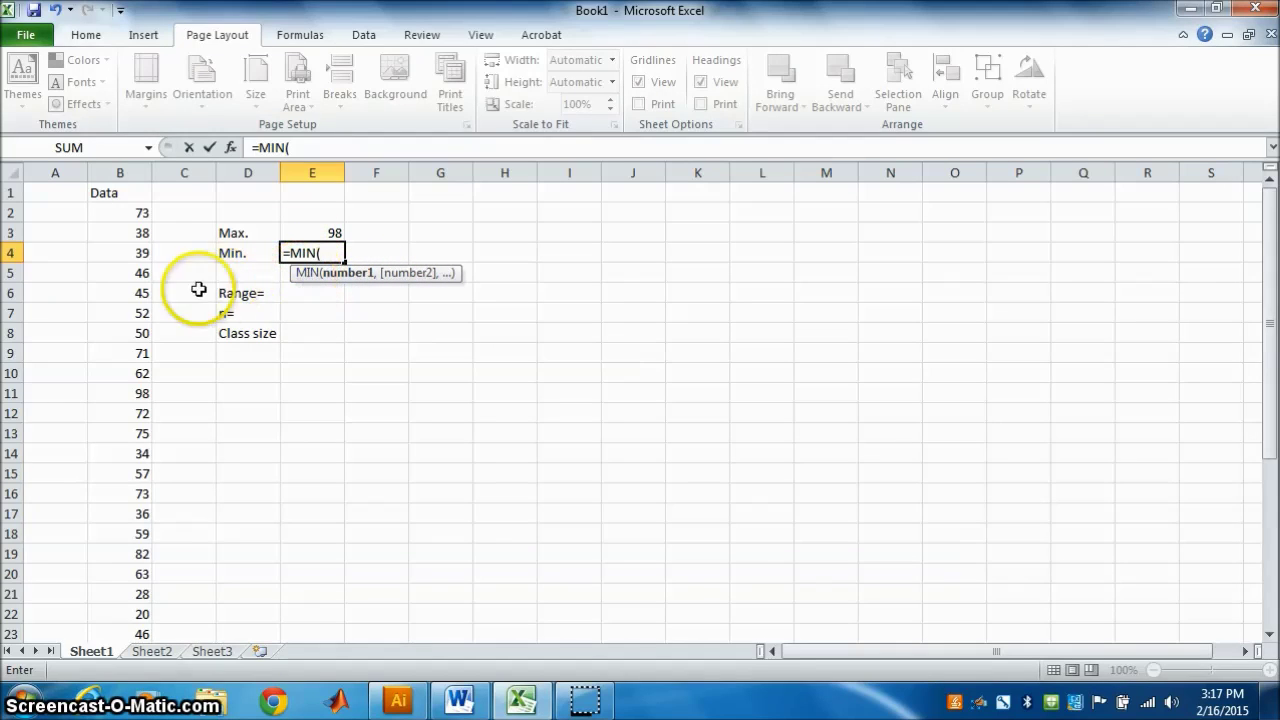
left_click_drag(120, 211, 118, 615)
key("Return")
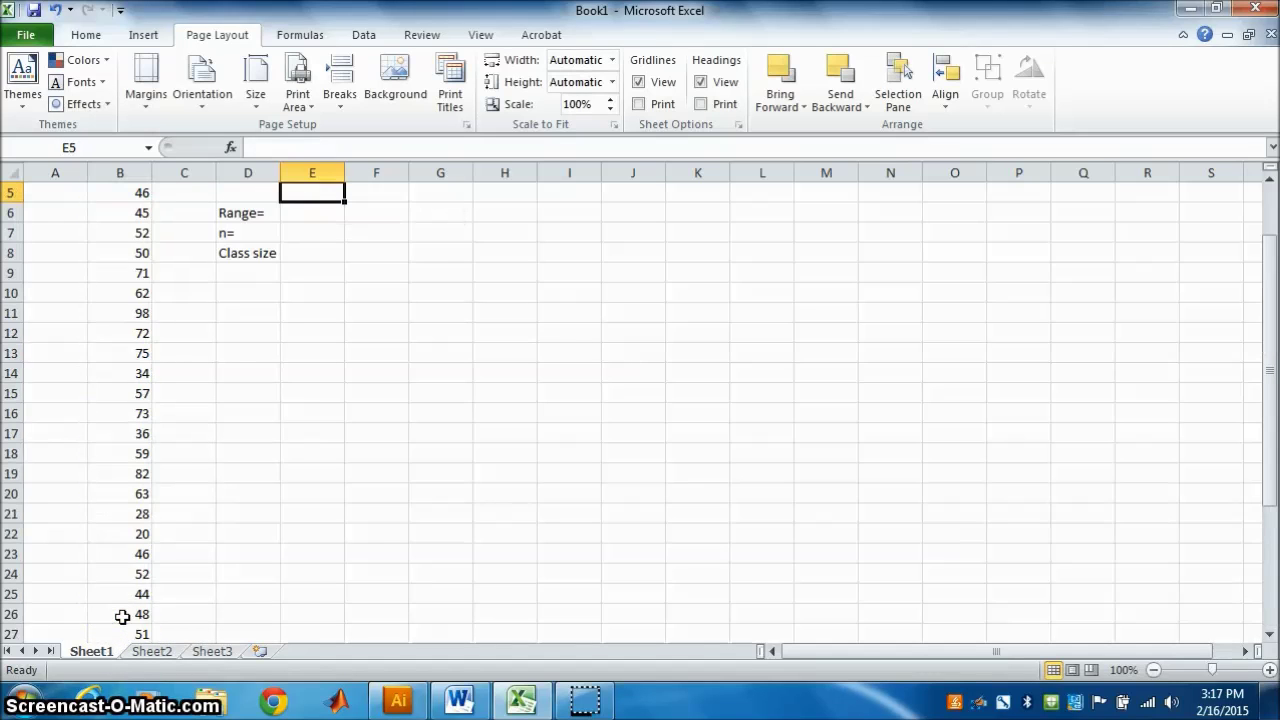
Calculate the range in cell E6 as E3-E4 and set n to 4 in cell E7
left_click_drag(1272, 430, 1256, 377)
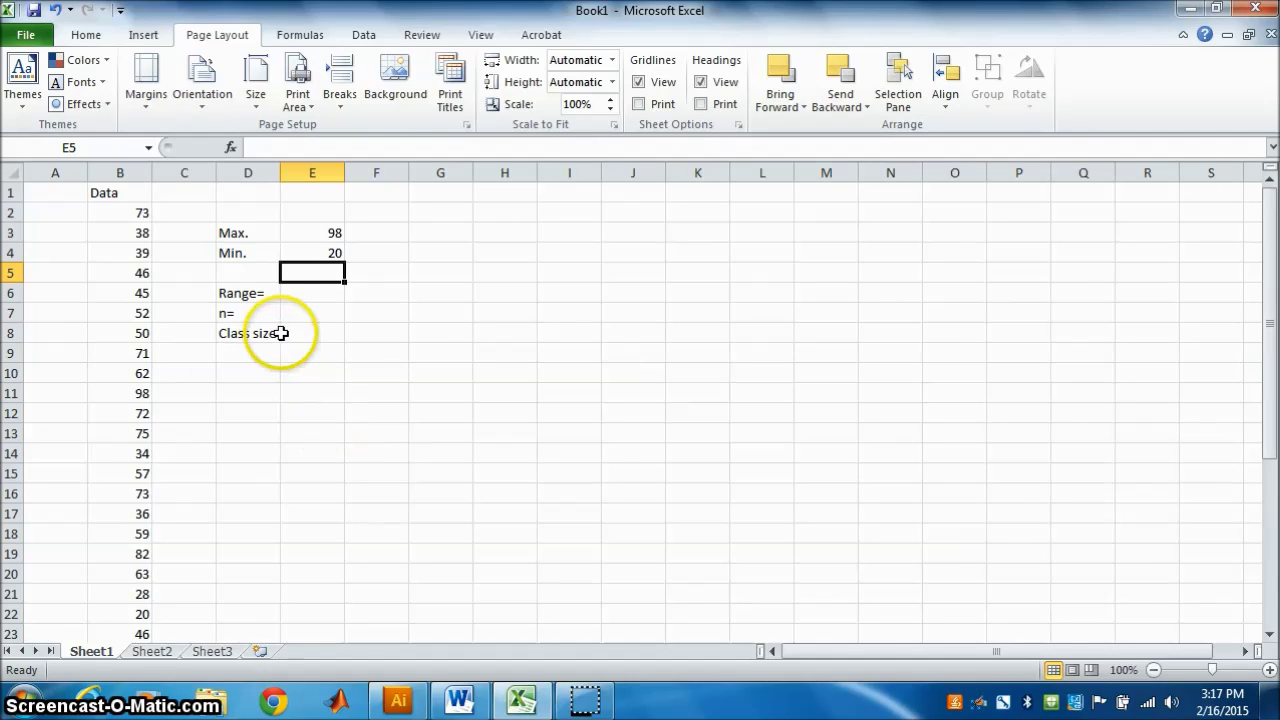
left_click(307, 299)
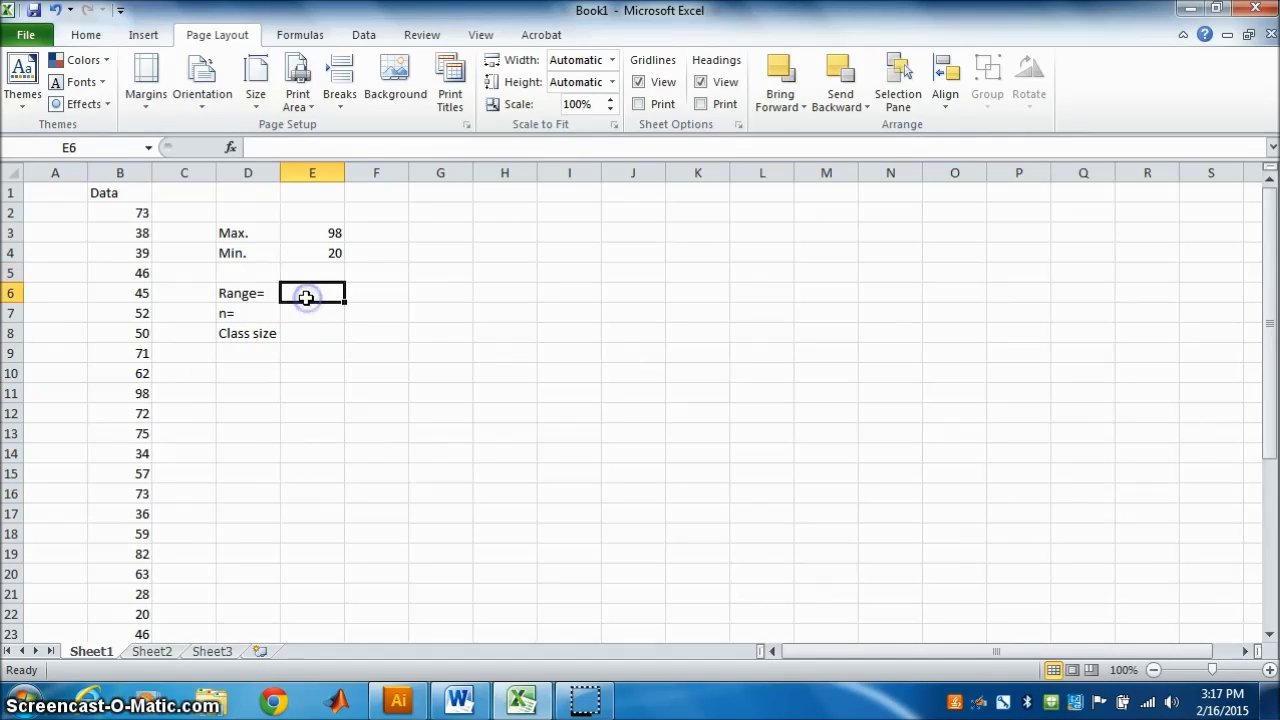
type("=")
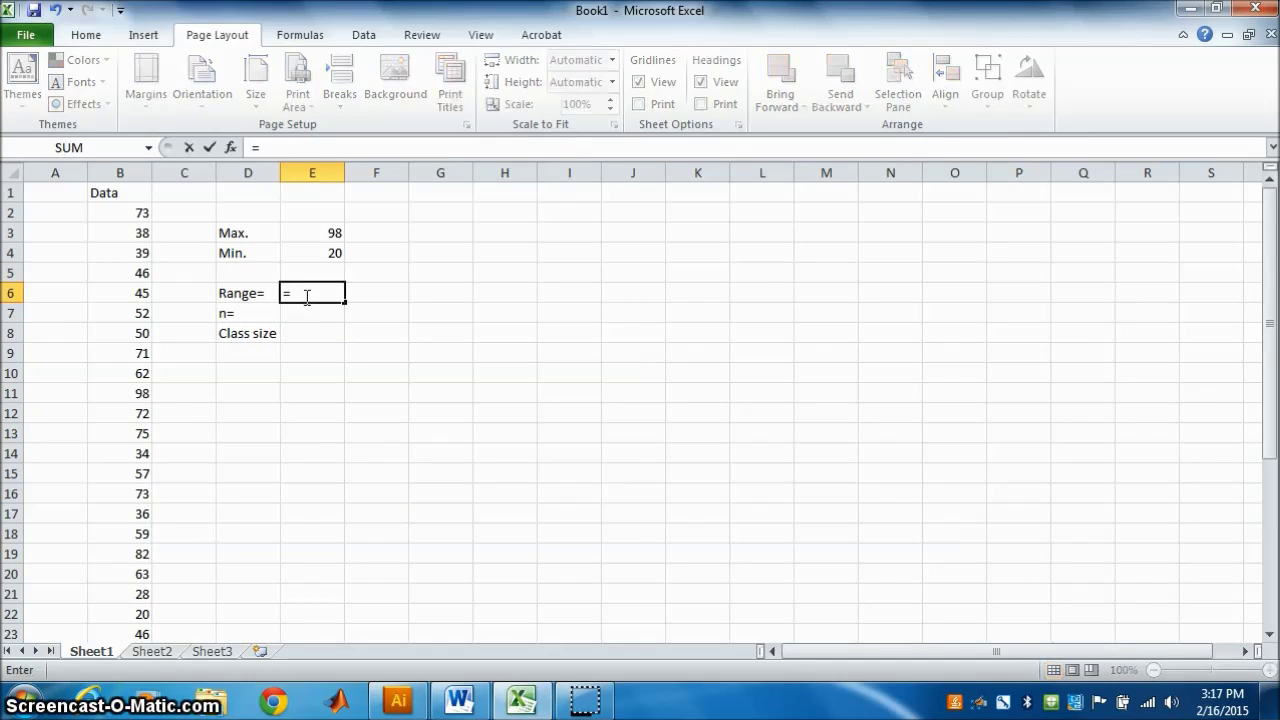
left_click(328, 232)
type("-")
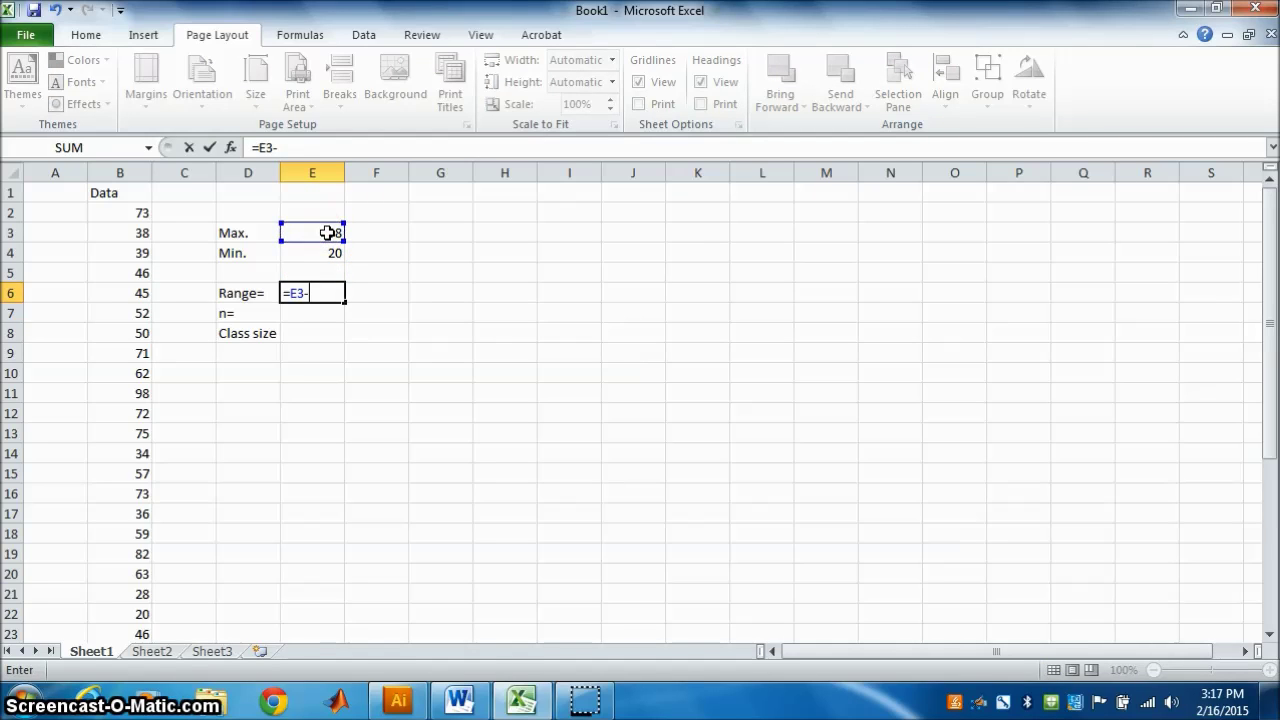
left_click(325, 254)
key("Return")
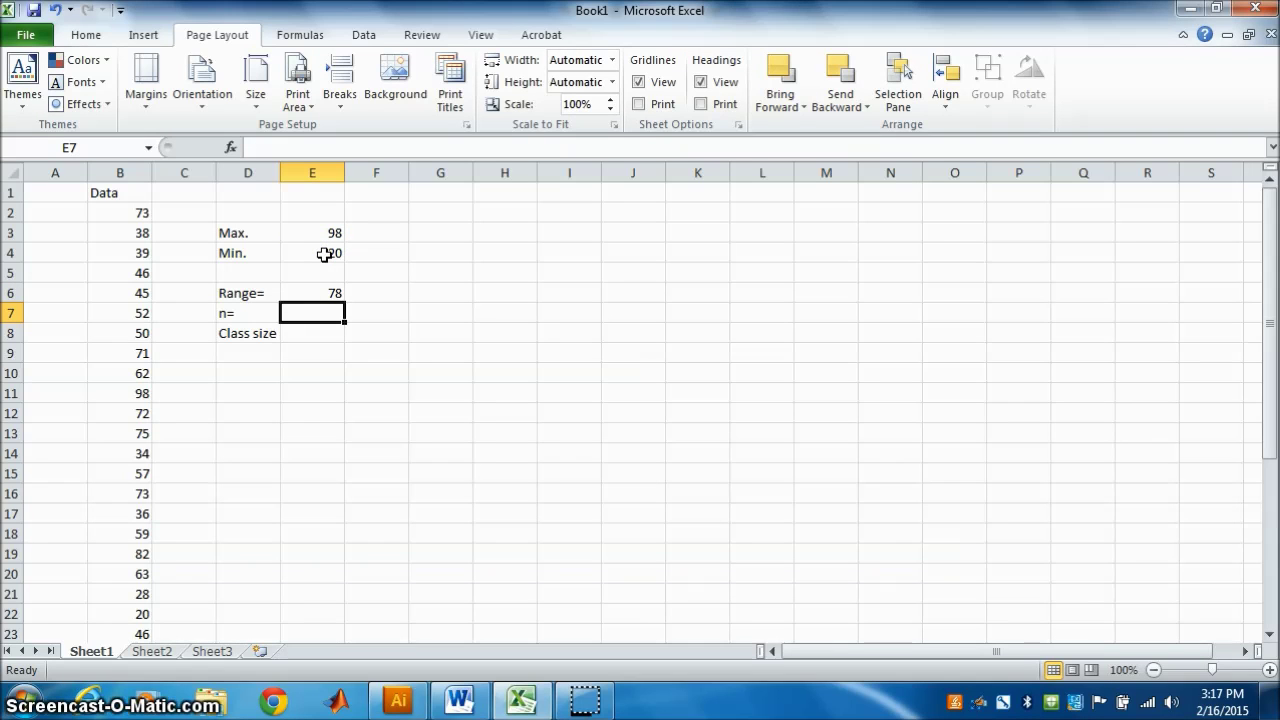
type("4")
left_click(308, 320)
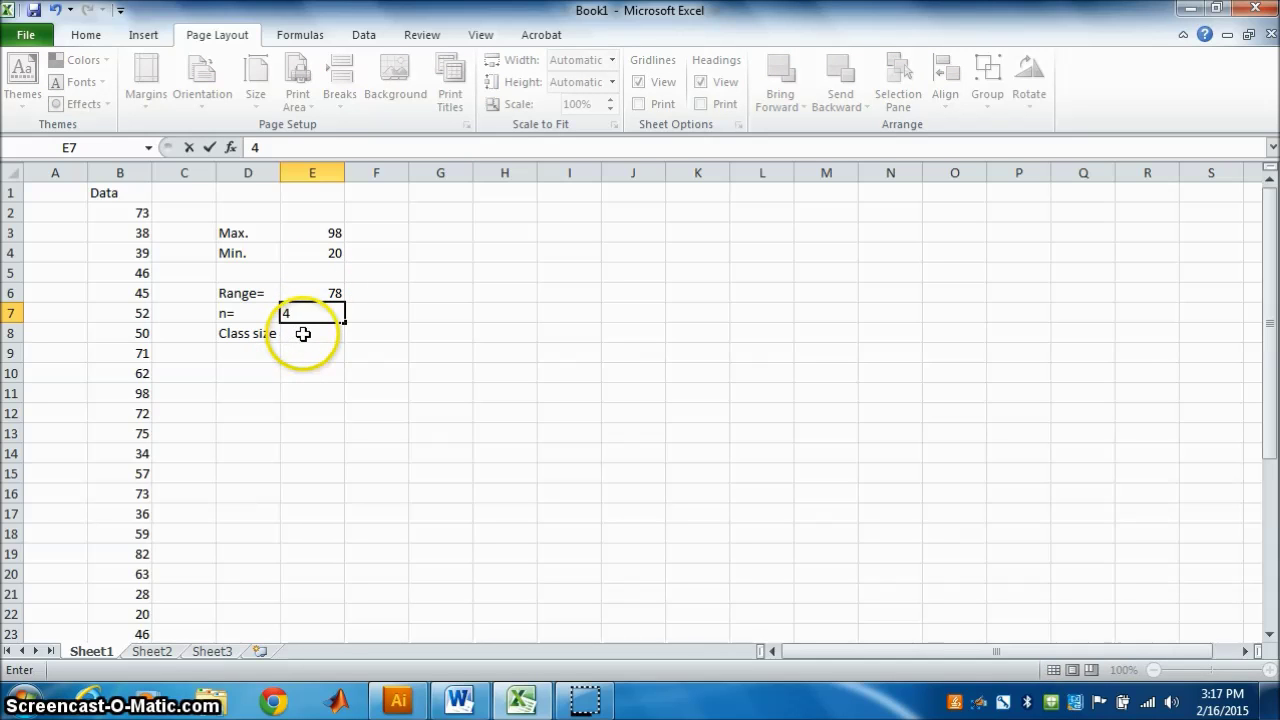
Calculate the class size in cell E8 as E6/E7 and enter its rounded-up value as =20 in cell F8
left_click(303, 334)
type("=")
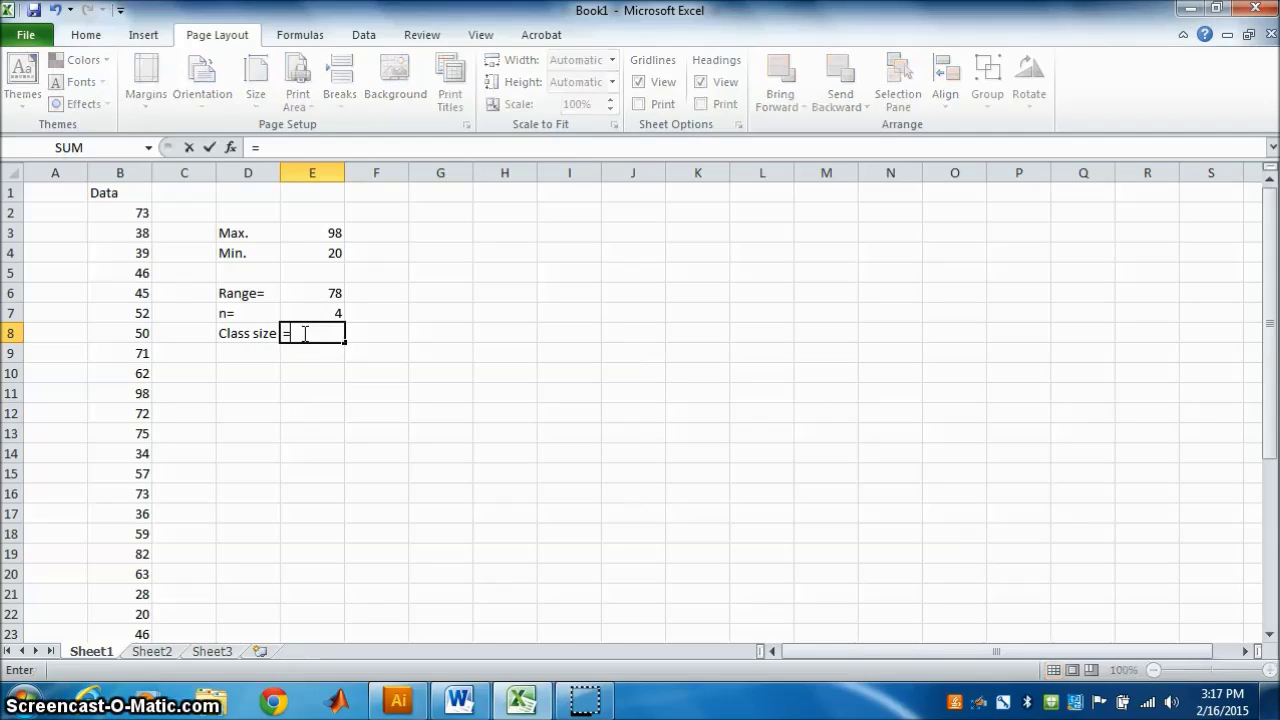
left_click(330, 293)
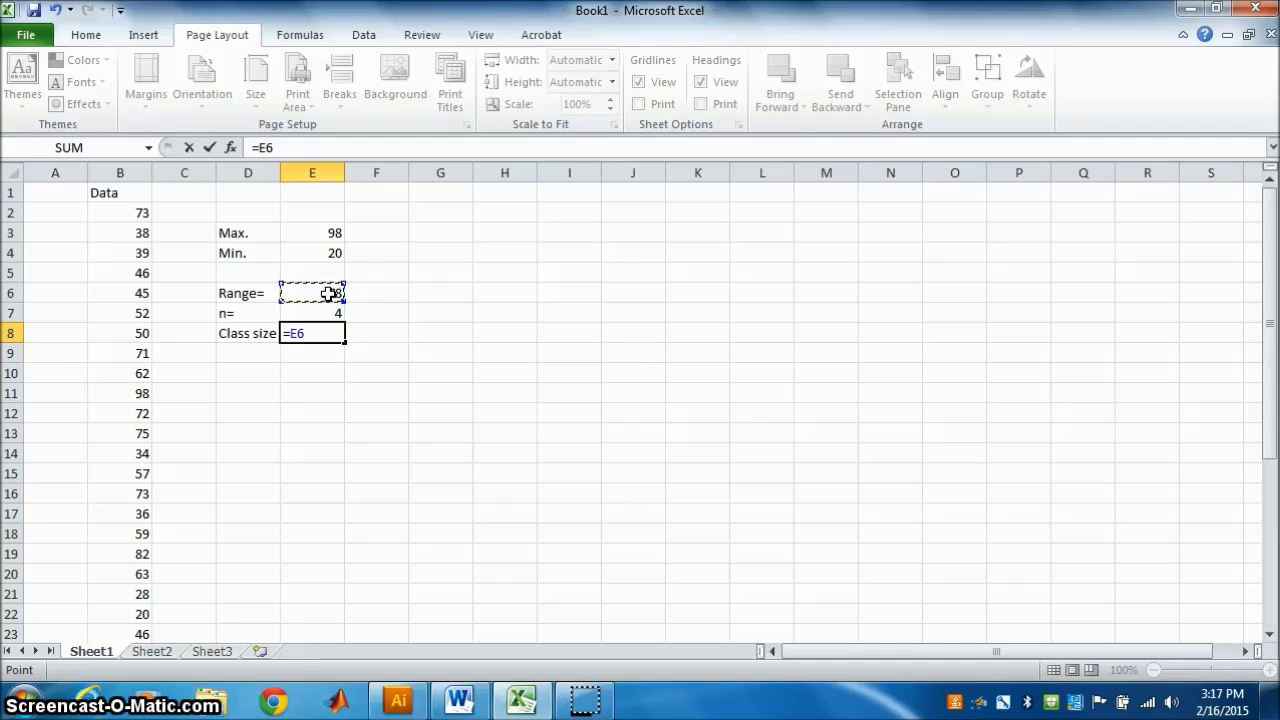
type("/")
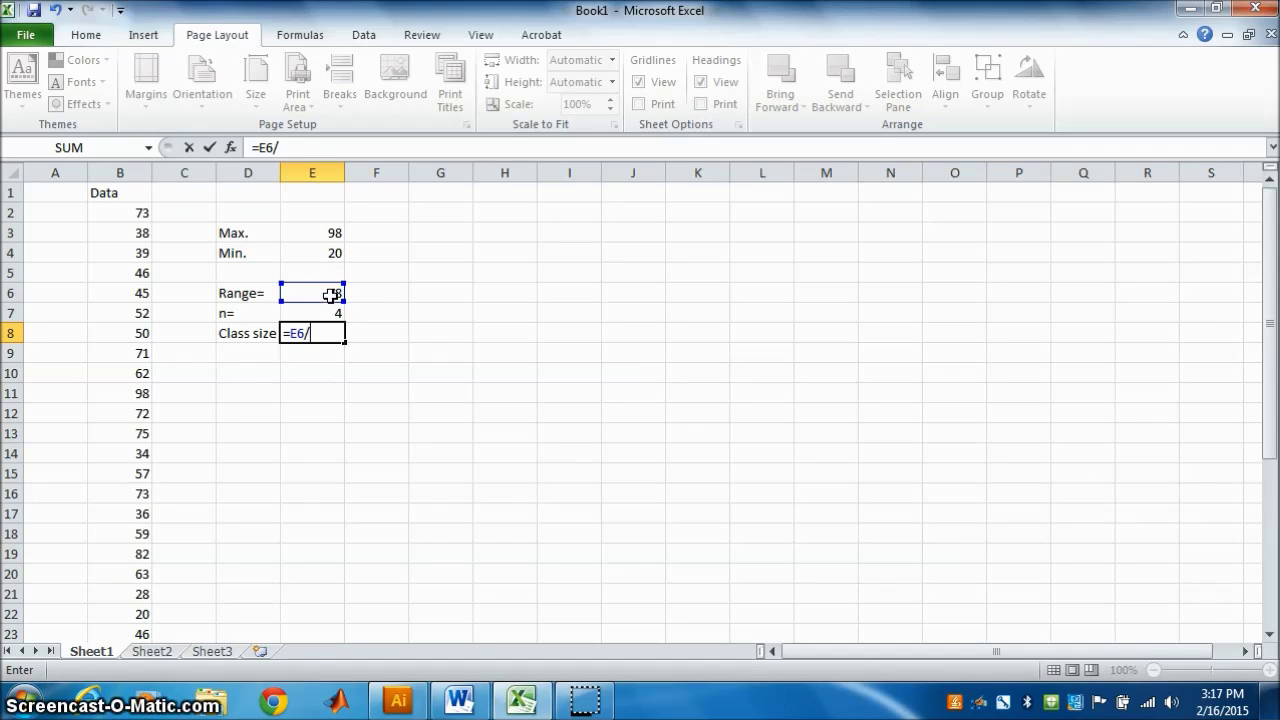
left_click(330, 313)
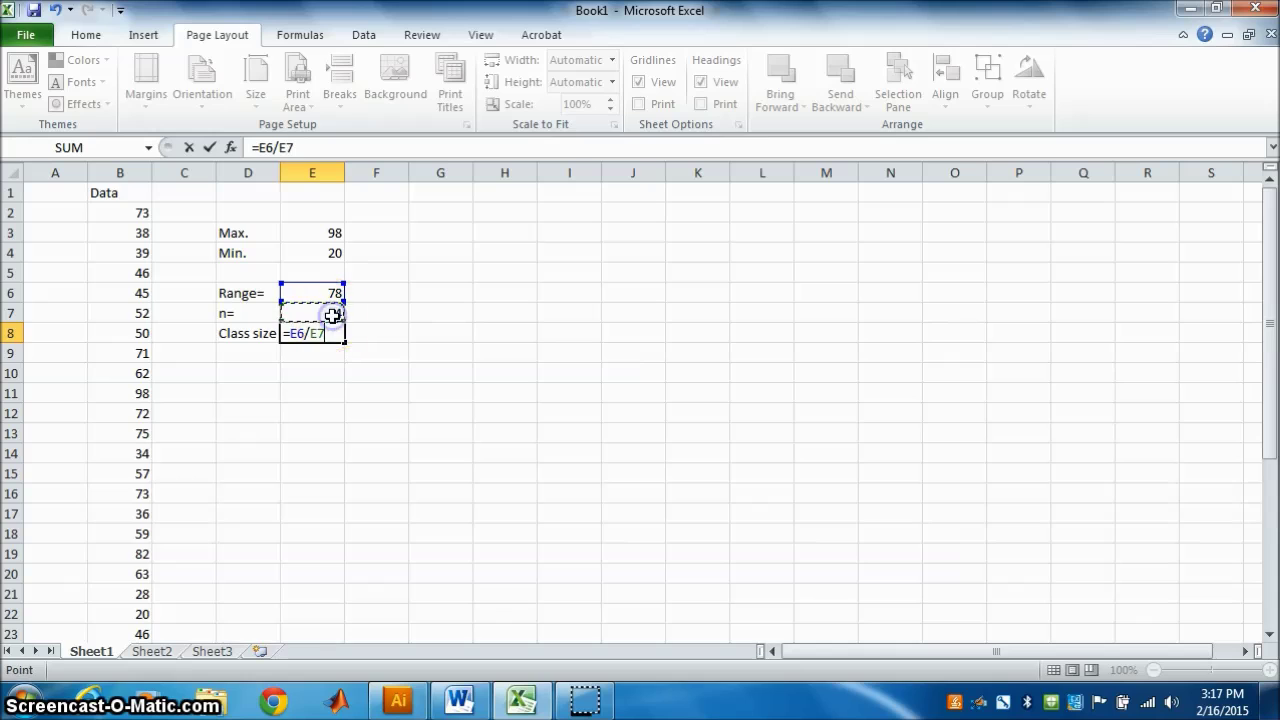
key("Return")
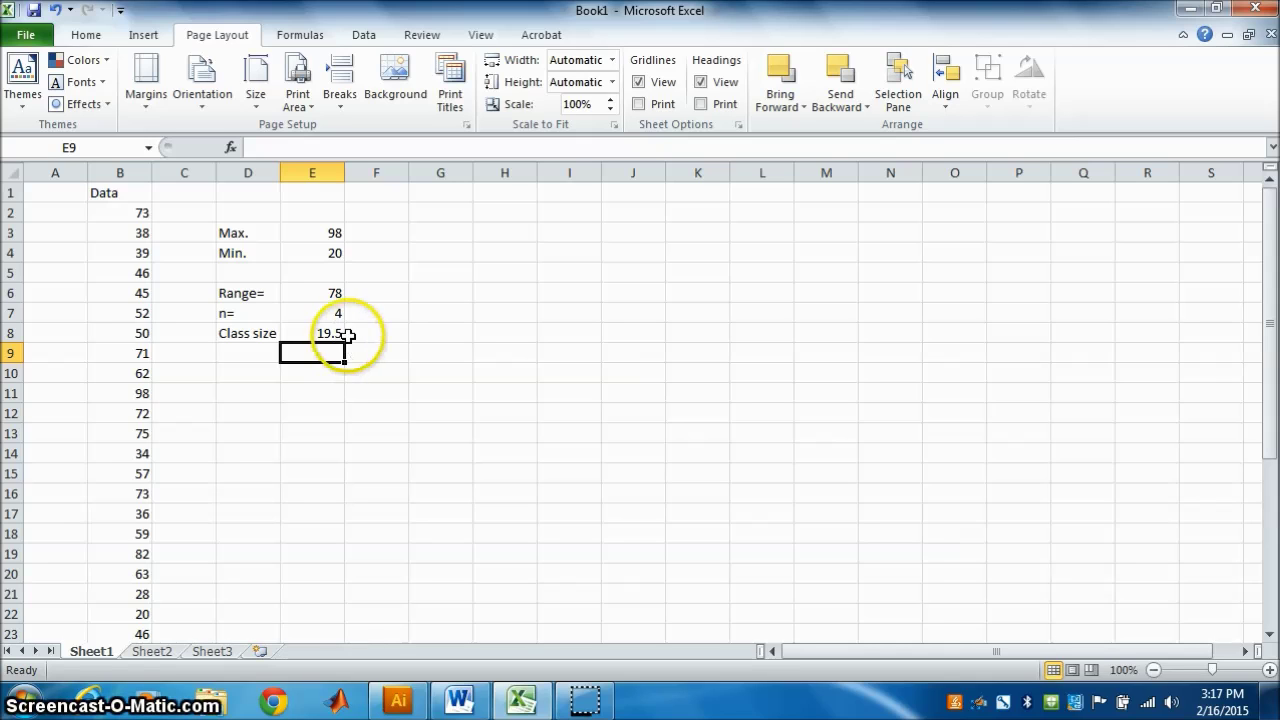
left_click(367, 334)
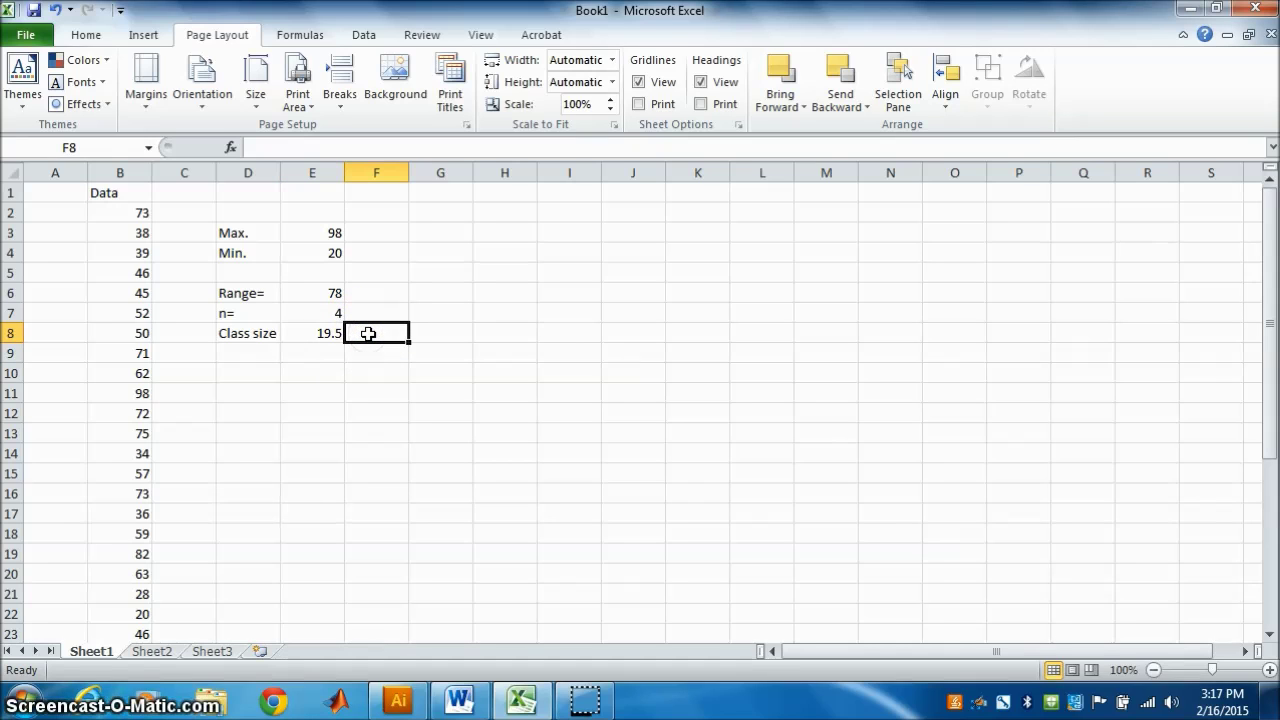
type("=20")
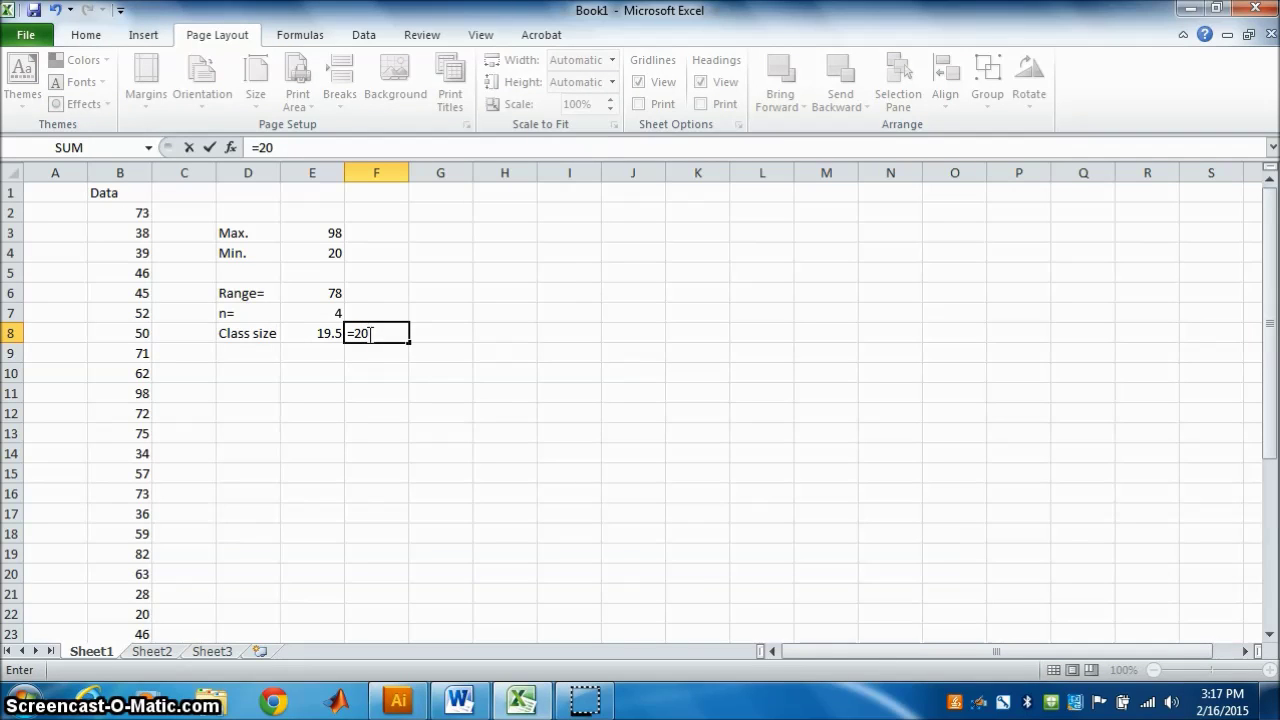
Enter the heading class in cell H2 and the first class interval 20-40 in cell H3
left_click(497, 213)
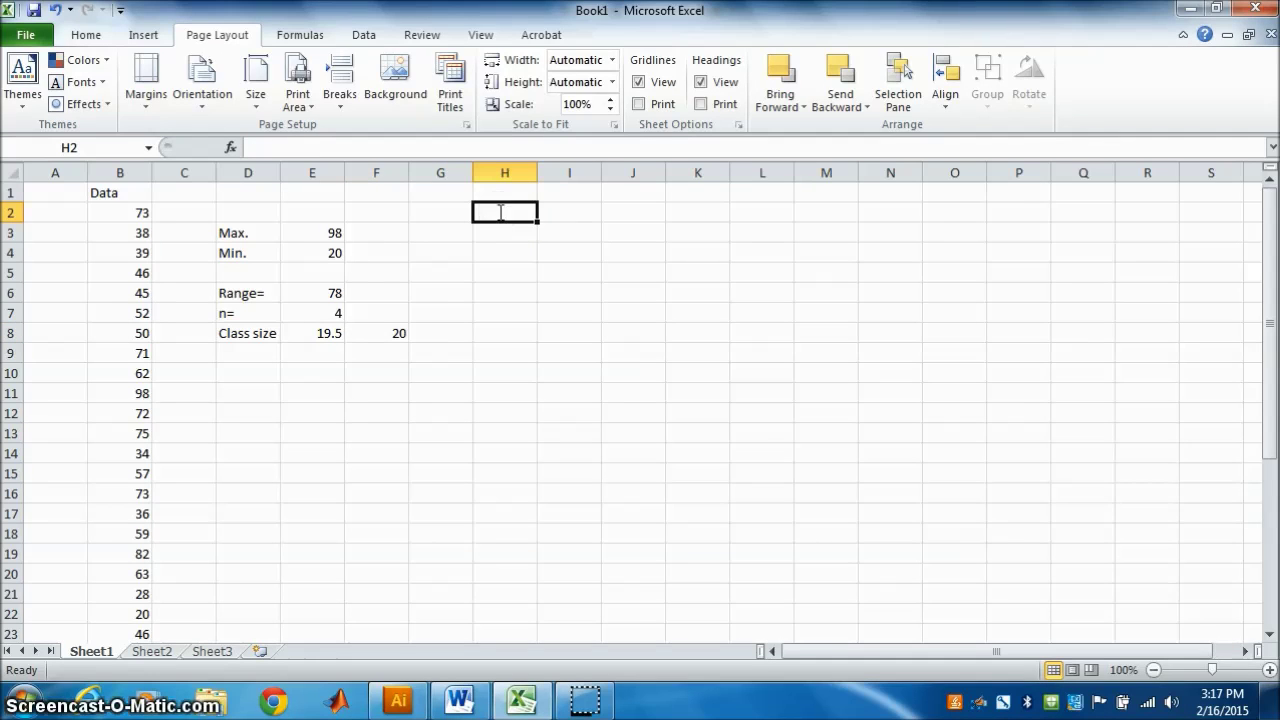
type("class")
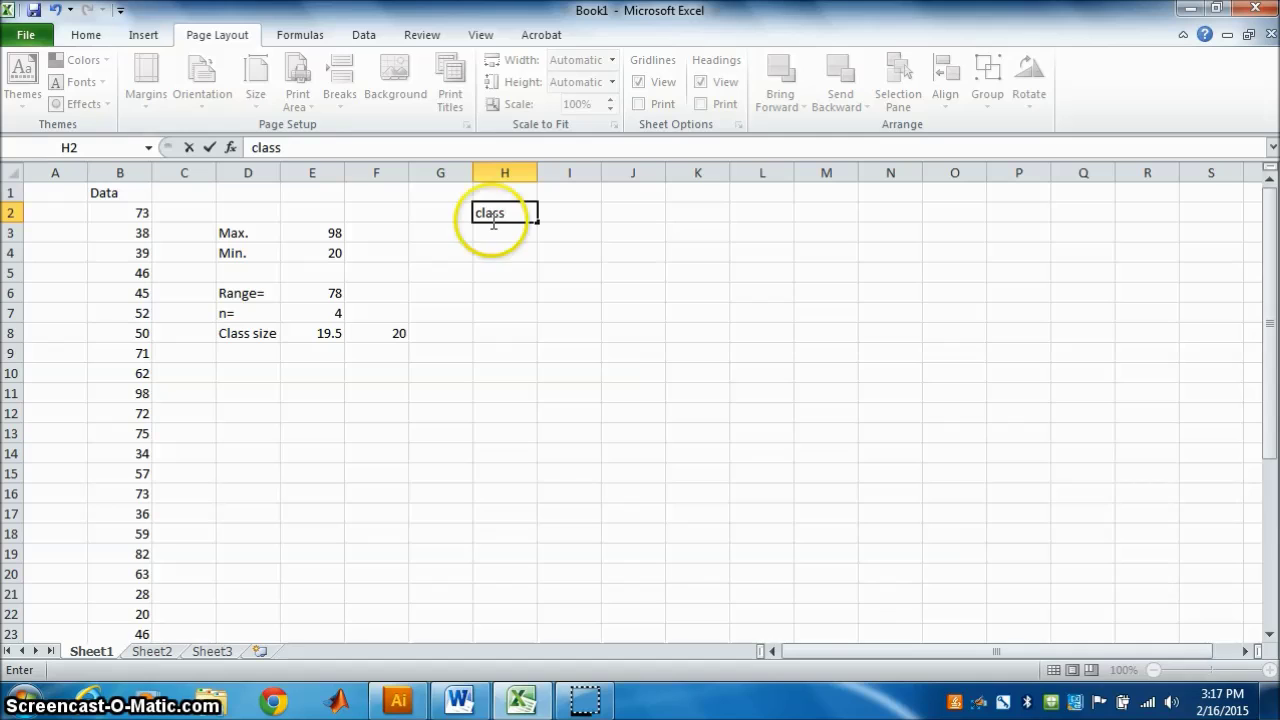
left_click(481, 231)
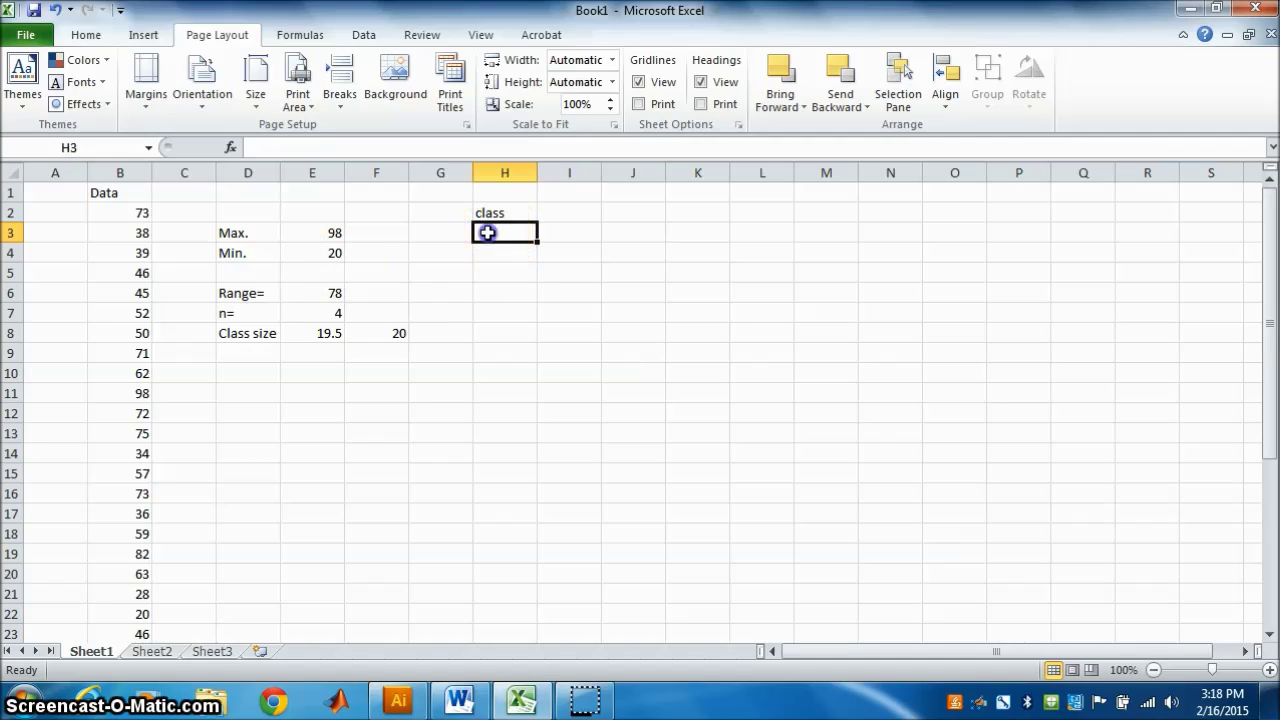
type("20-")
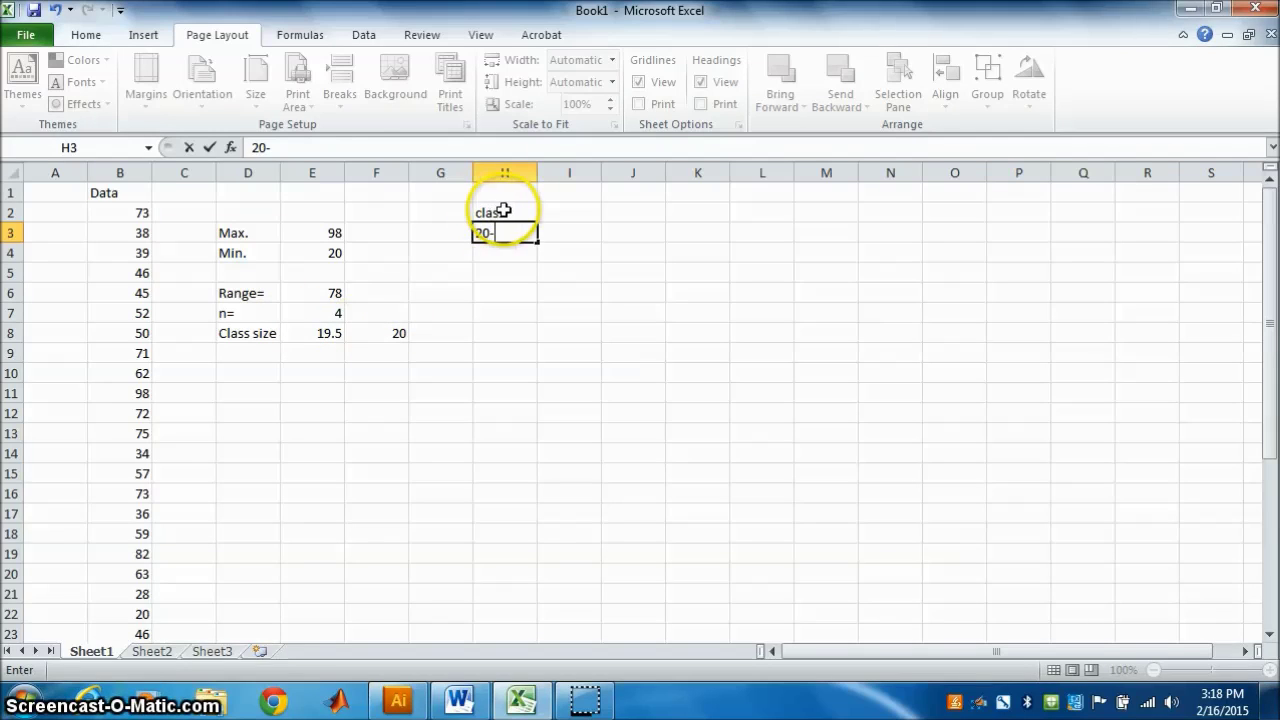
type("0")
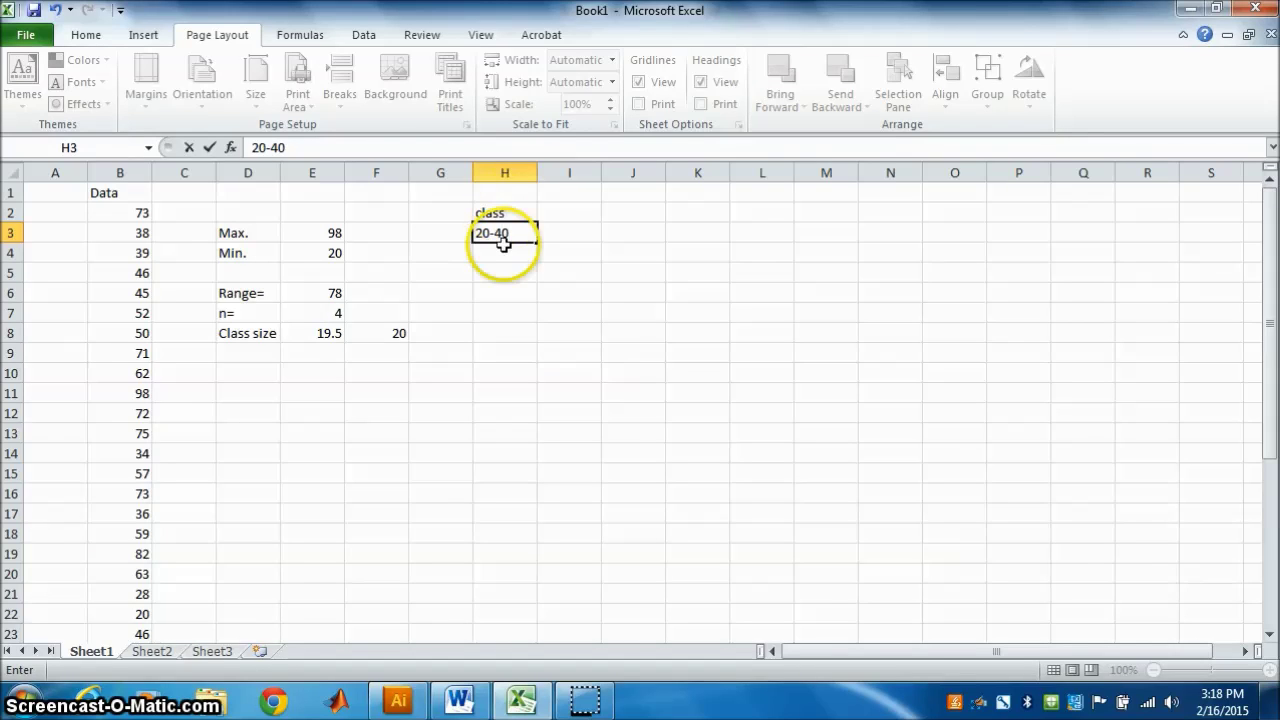
Enter the remaining class intervals 40-60, 60-80 and 80-100 in cells H4 to H6
left_click(495, 254)
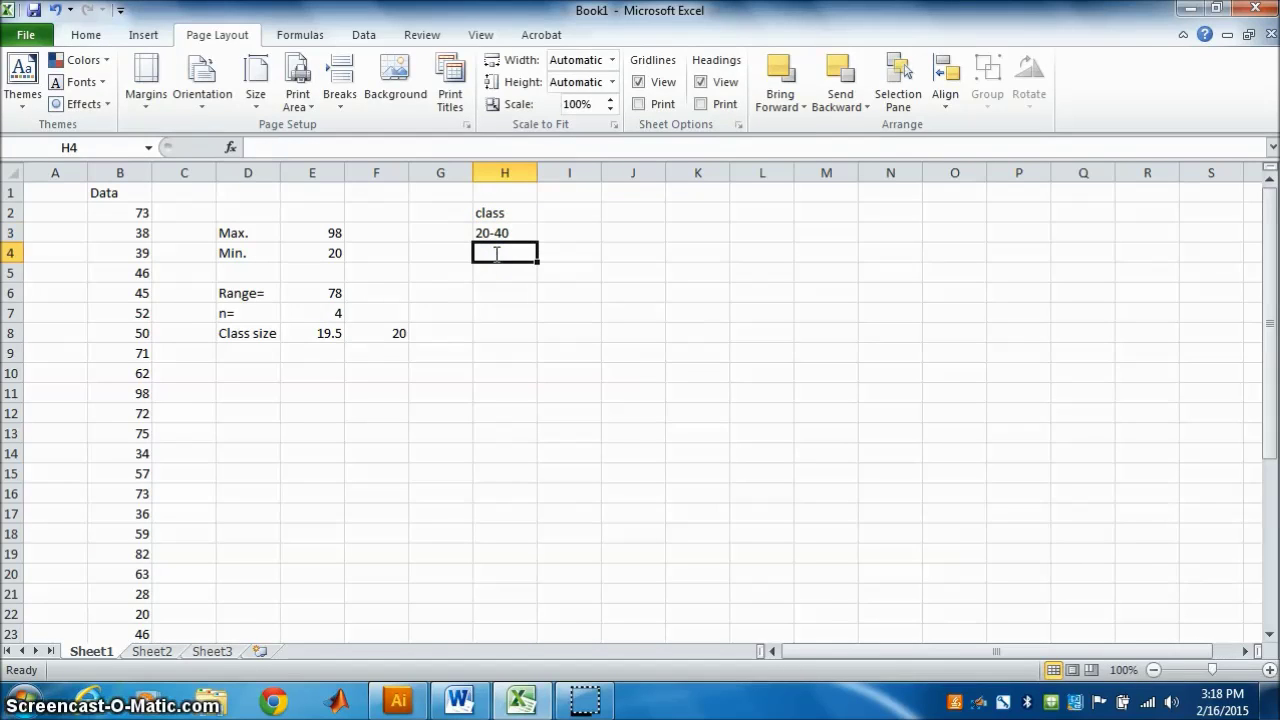
type("40-")
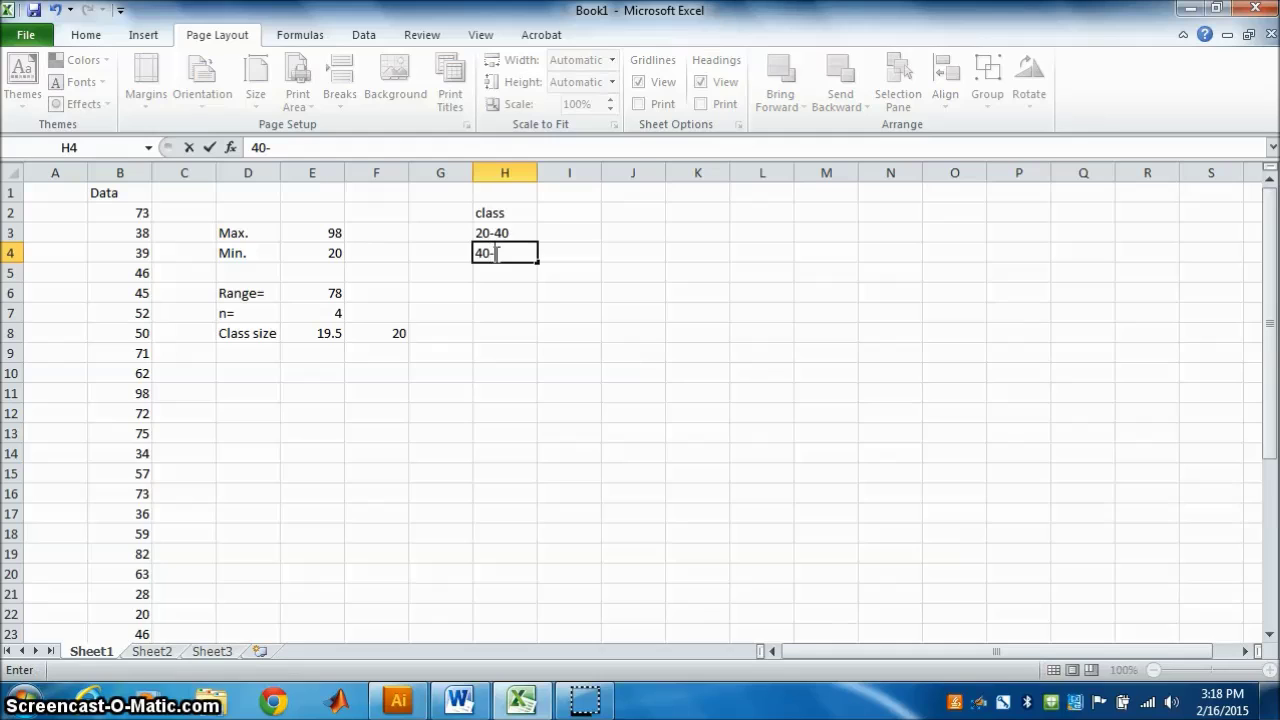
type("60")
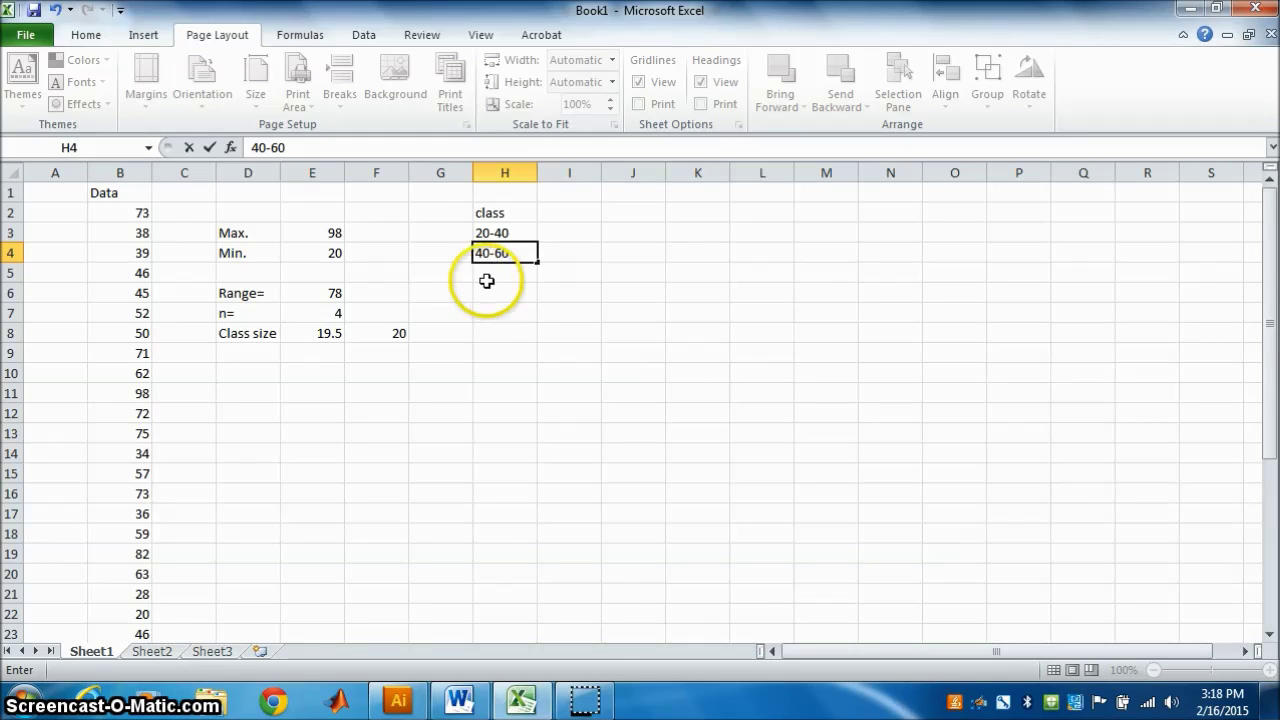
left_click(485, 274)
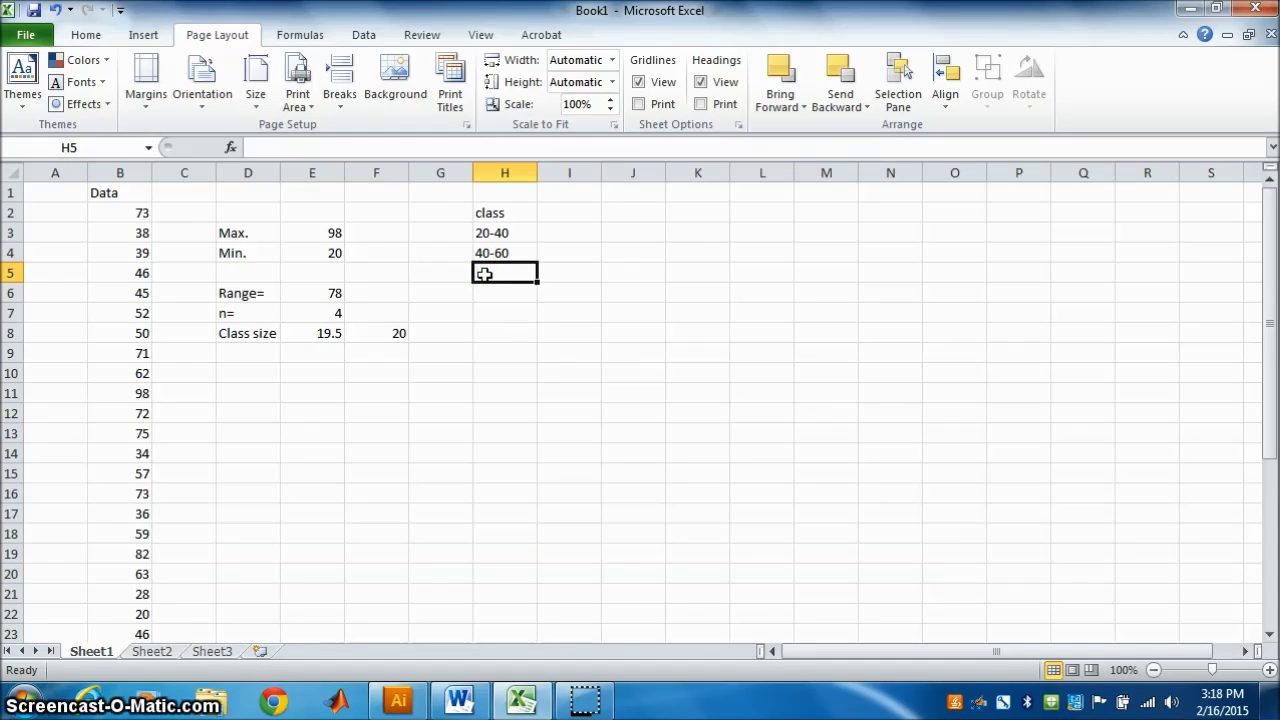
type("60")
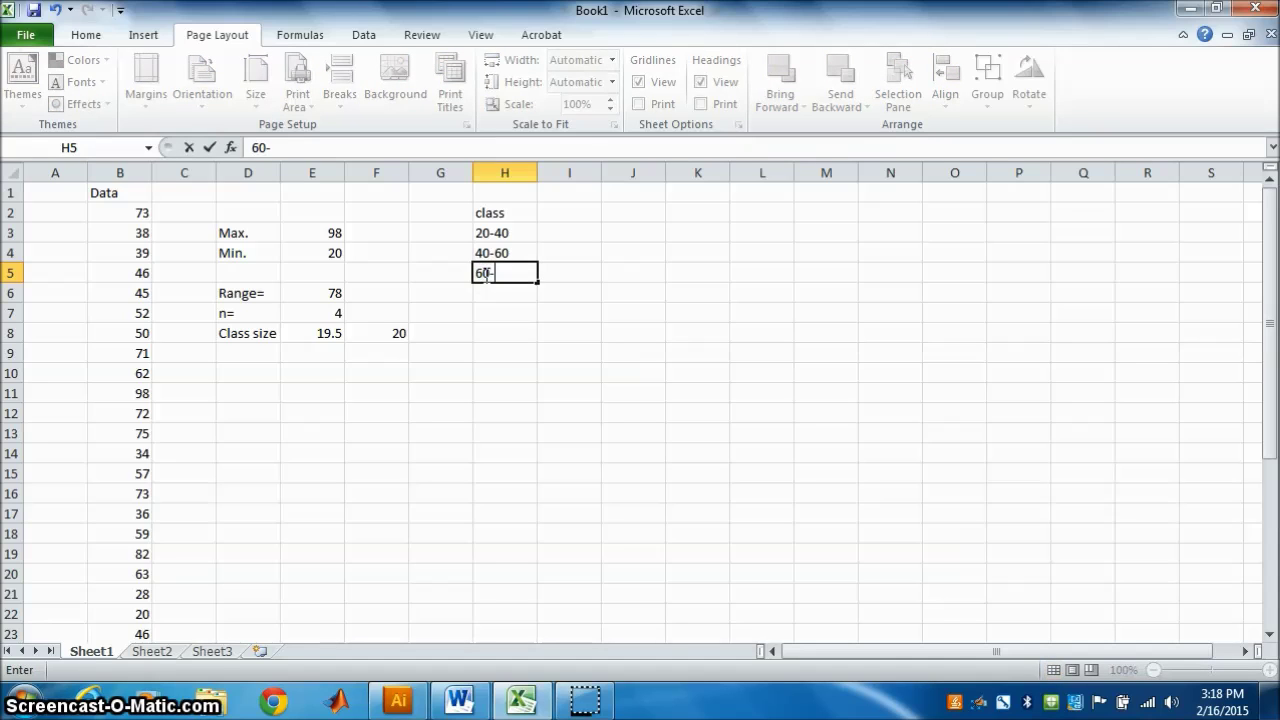
type("-80")
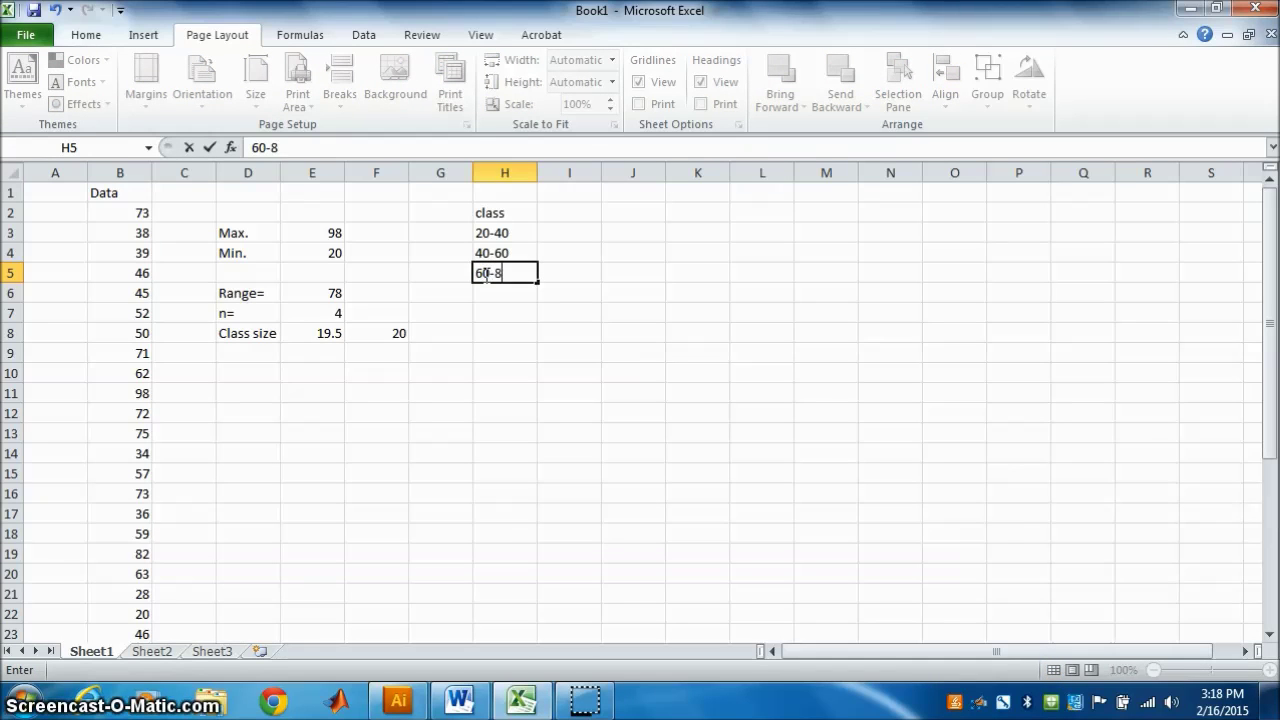
left_click(483, 298)
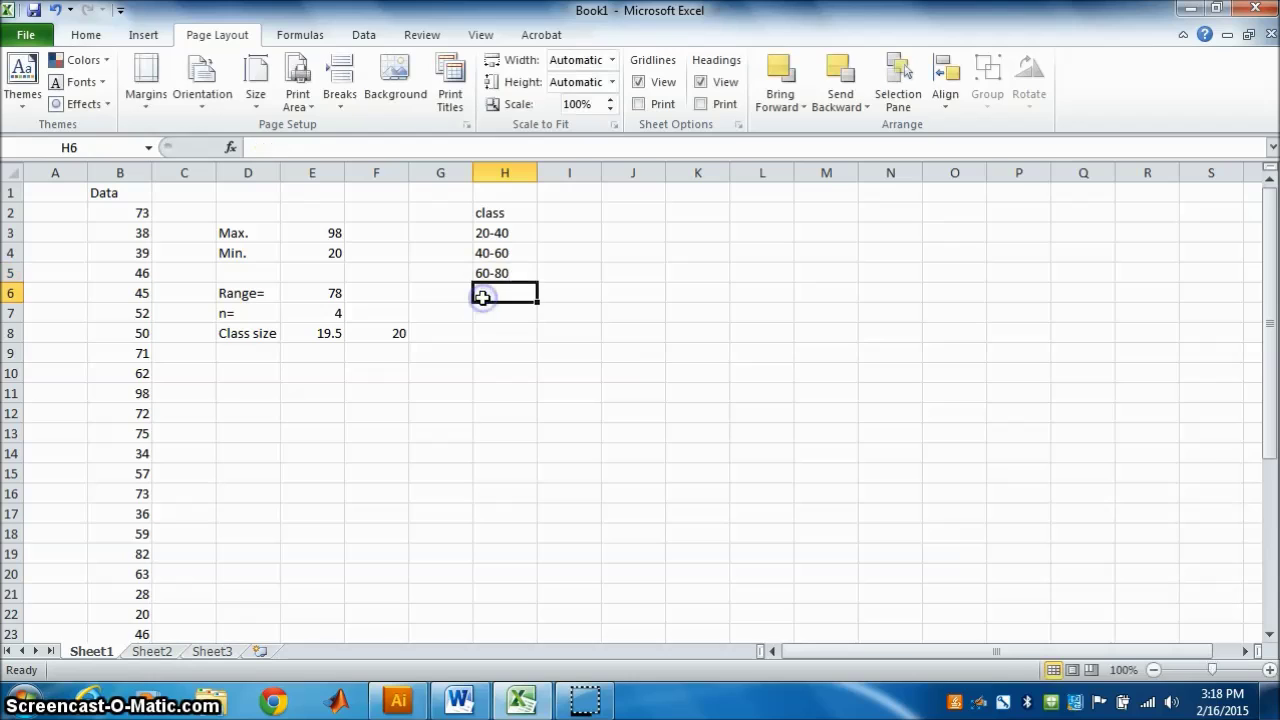
type("8")
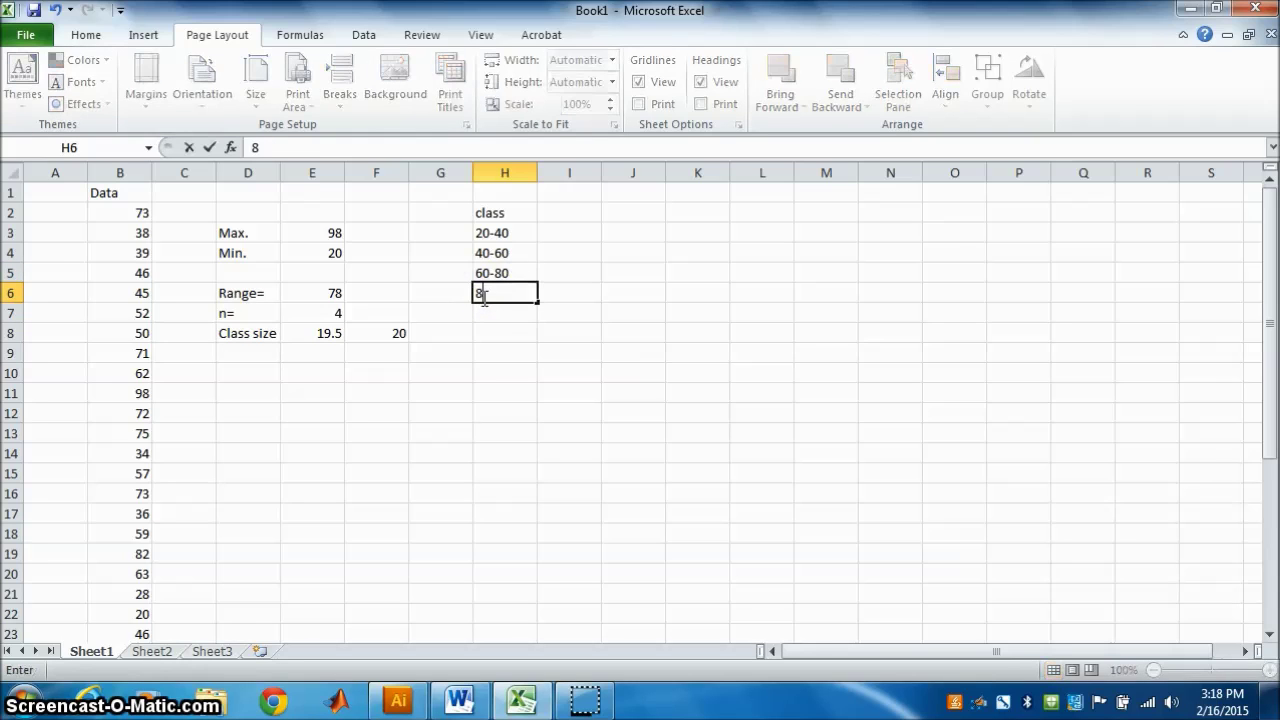
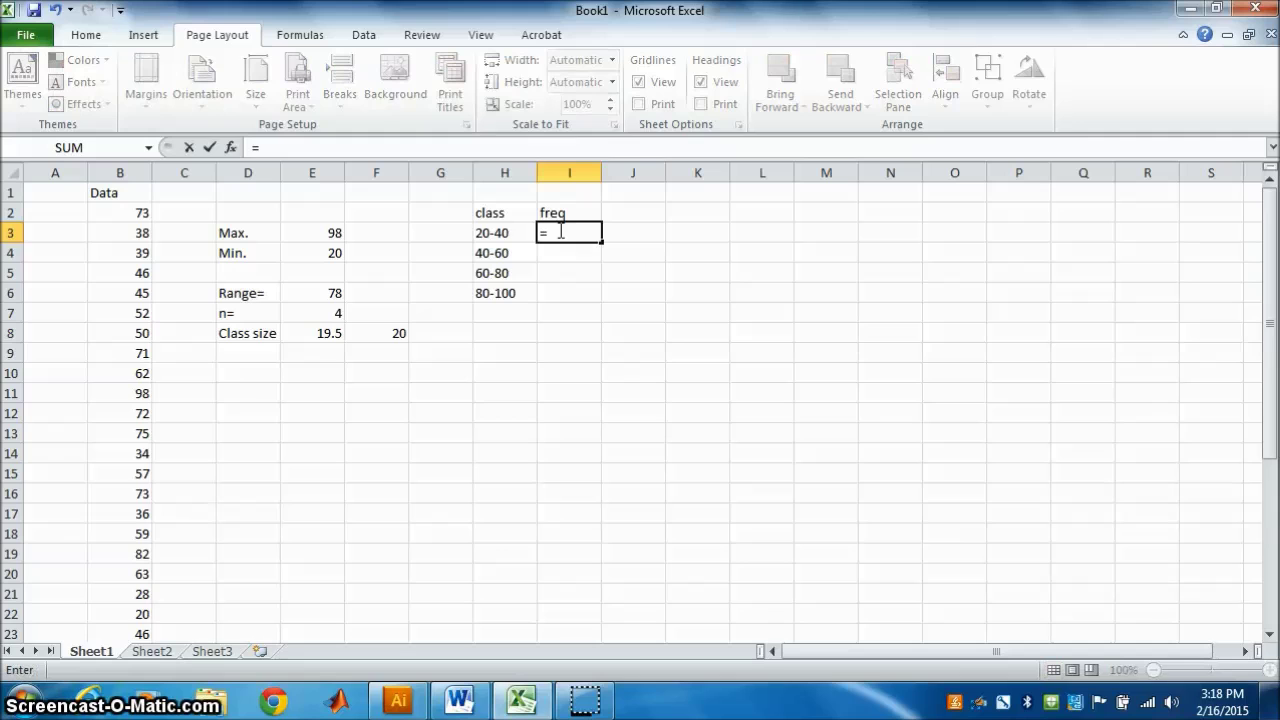
Calculate the frequency of class 20-40 in cell I3 with COUNTIF over B2:B37 and the criterion "<40"
type("co")
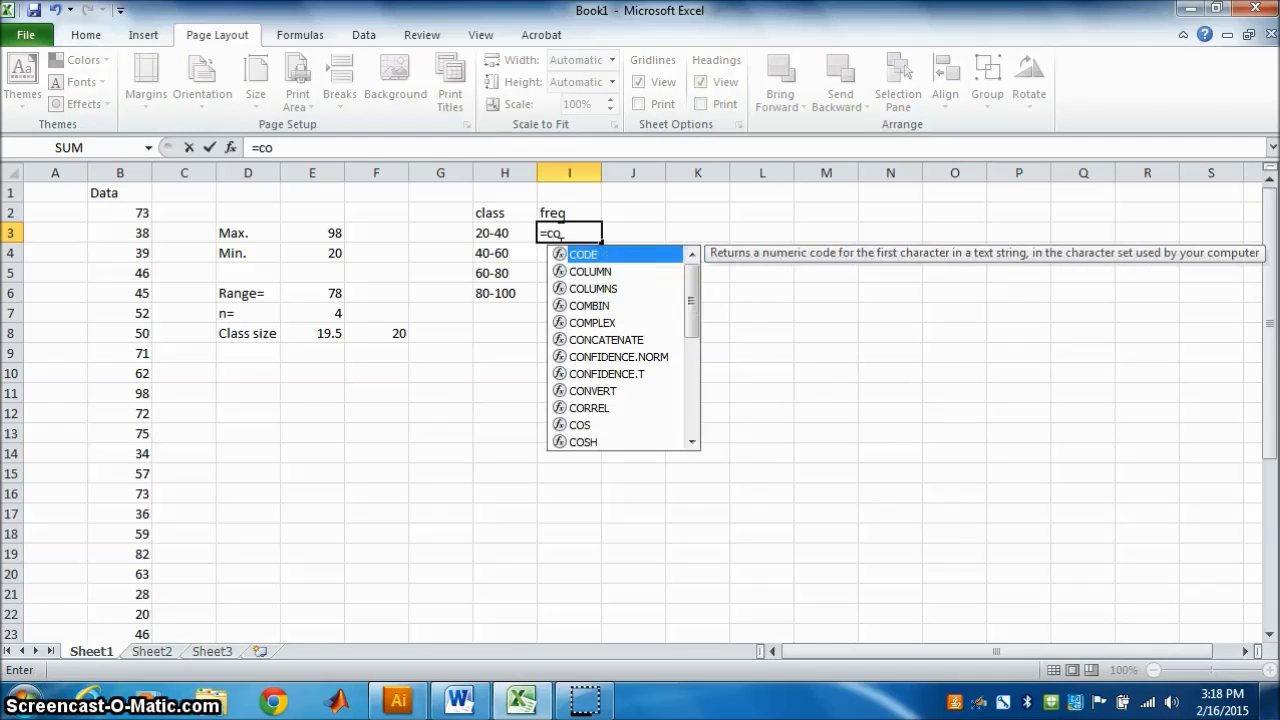
type("unti")
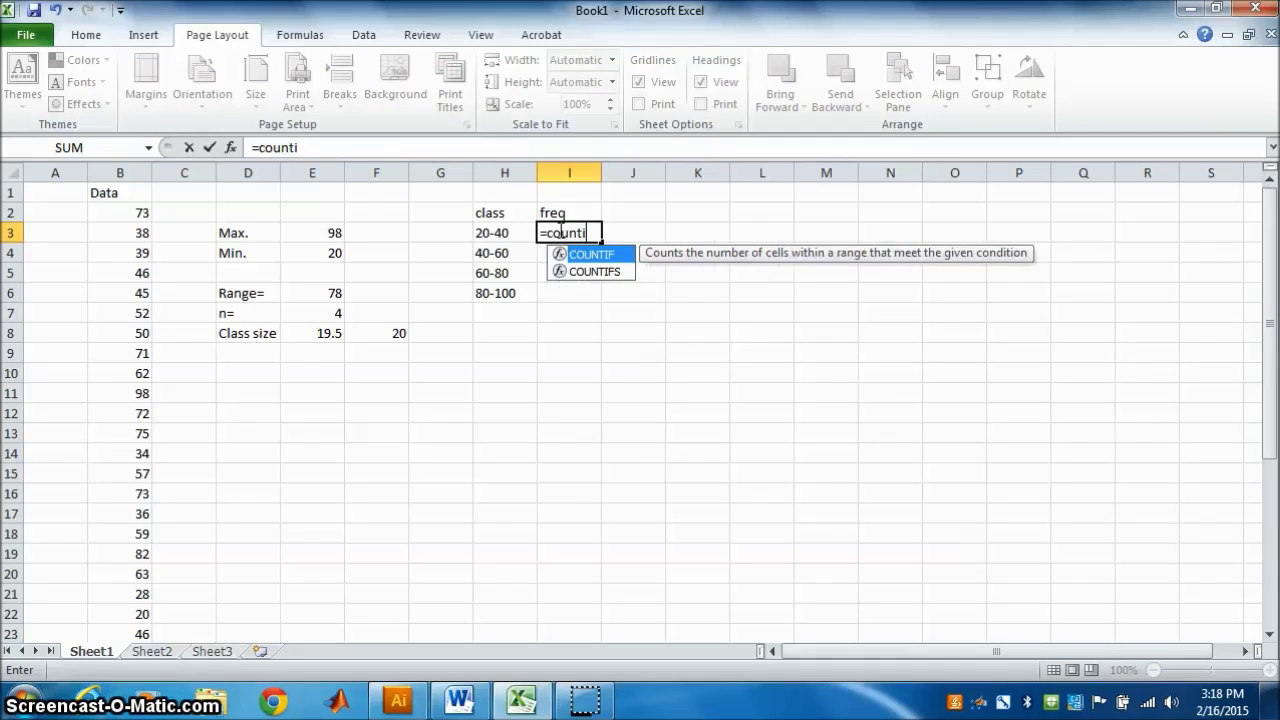
double_click(580, 254)
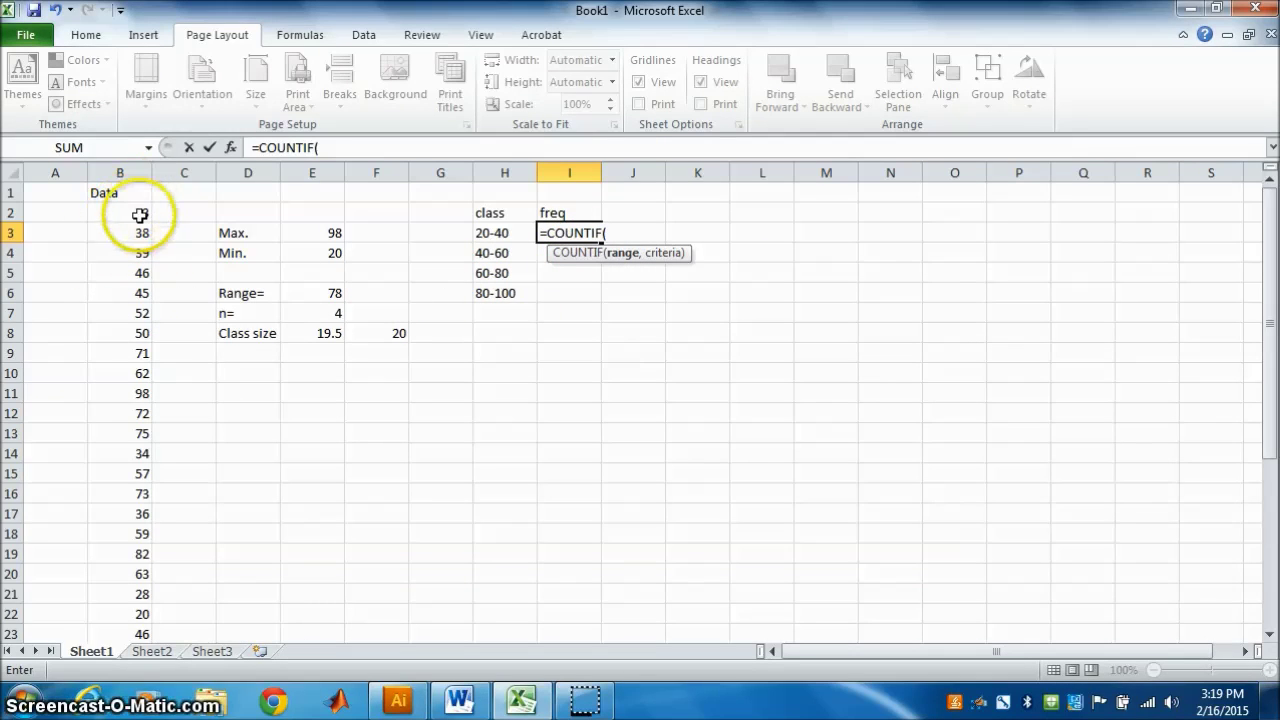
left_click_drag(139, 212, 143, 616)
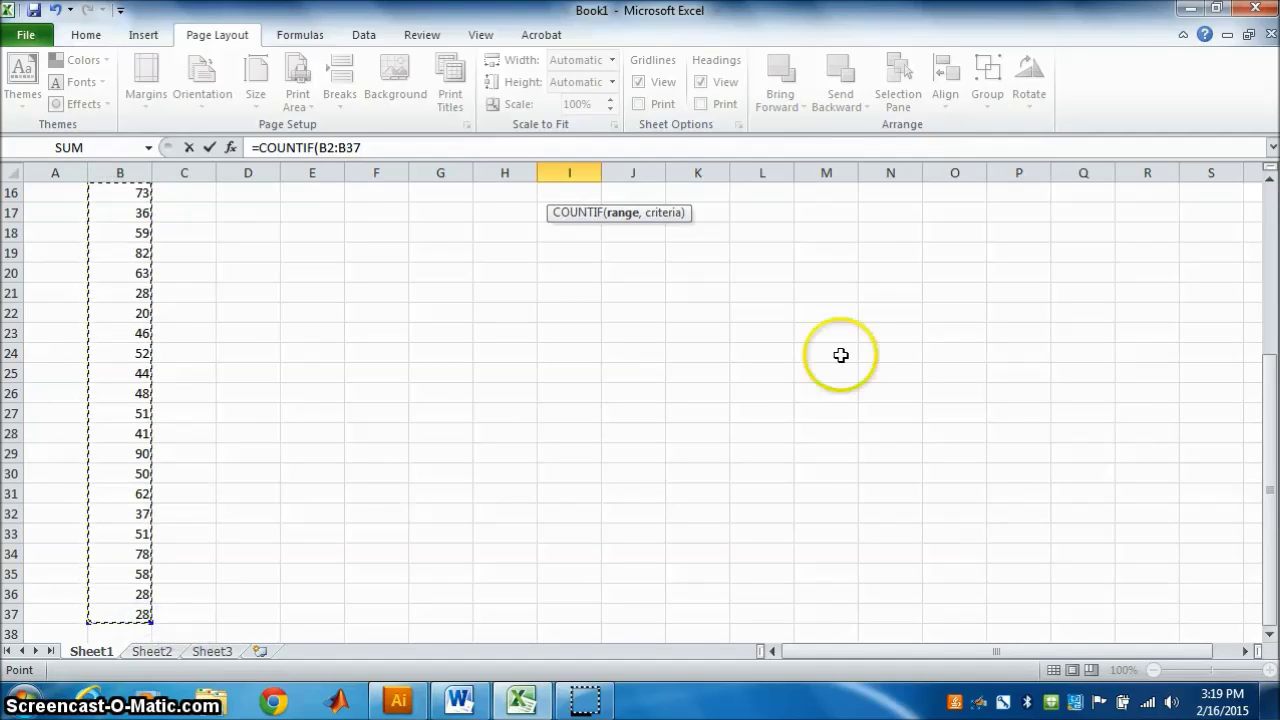
left_click_drag(1249, 366, 1259, 191)
type(",")
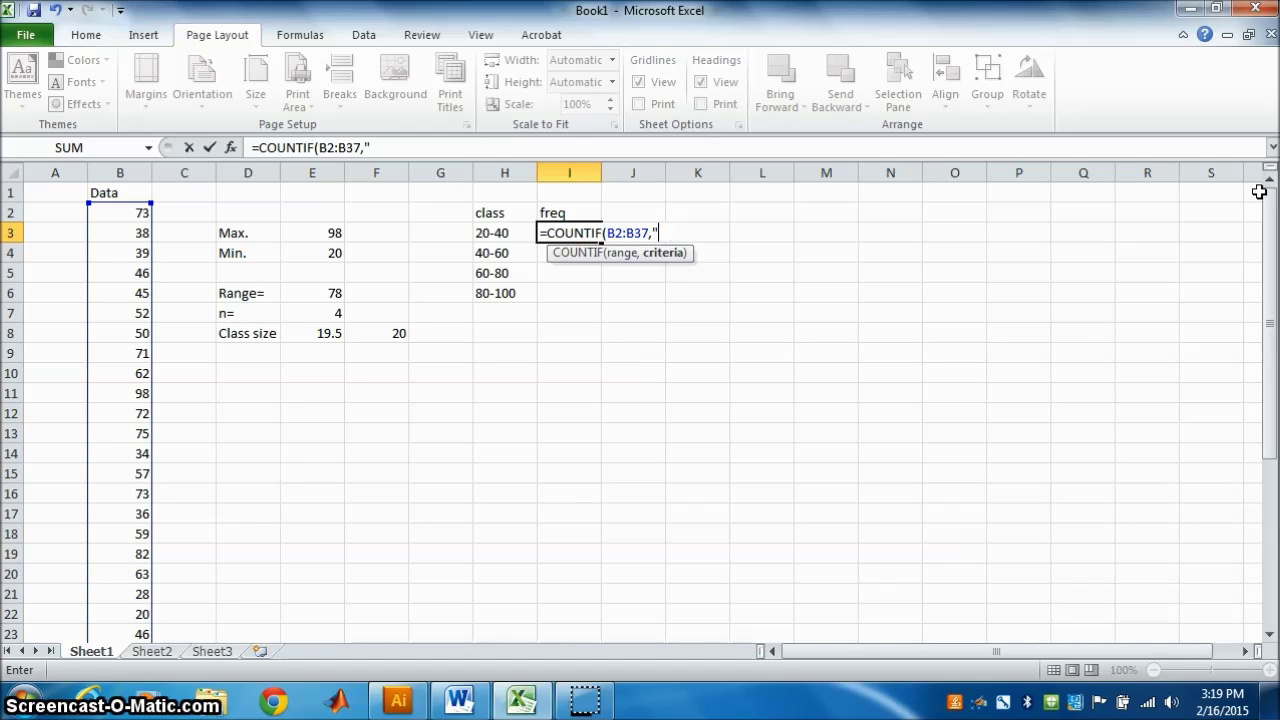
type("<")
type("\"")
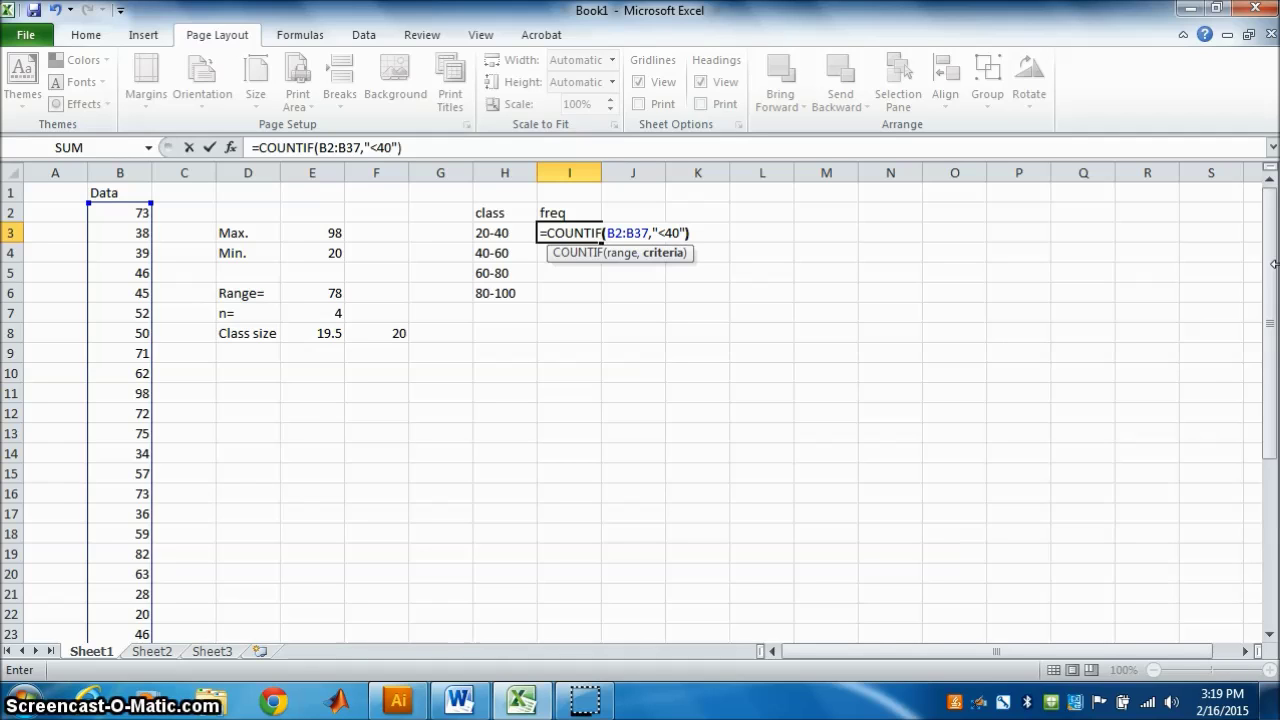
key("Return")
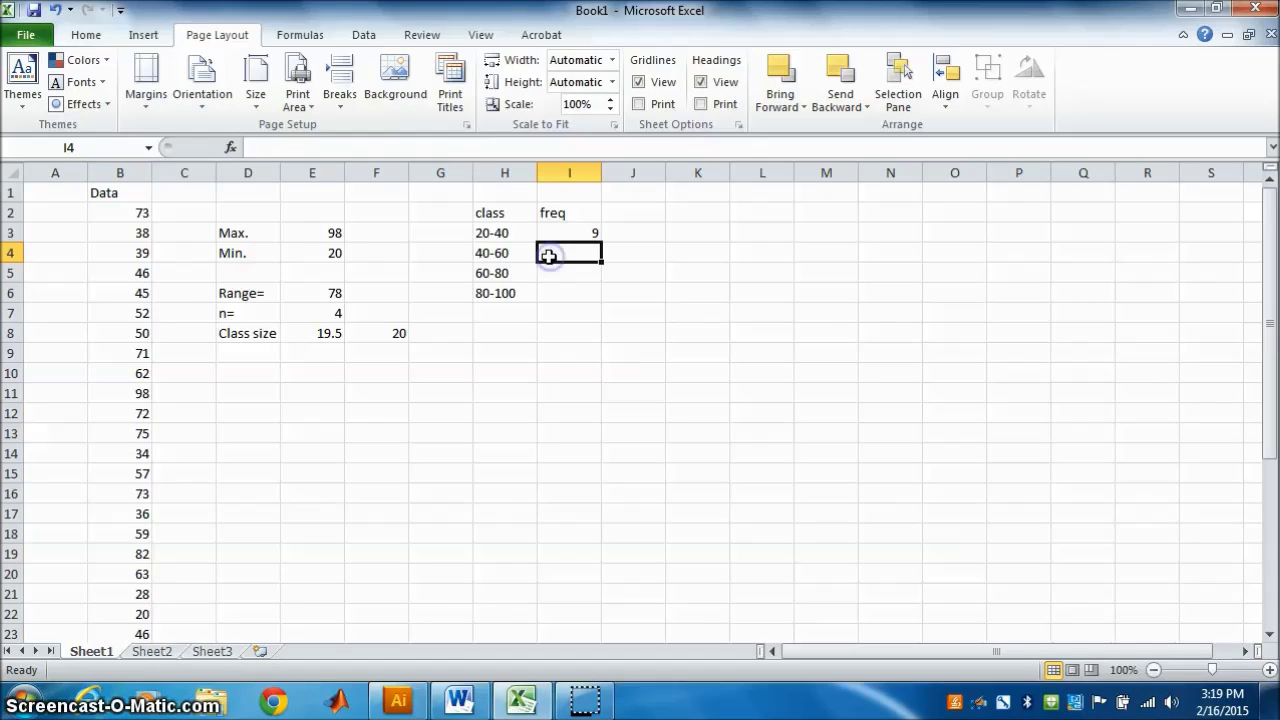
Calculate the frequency of class 40-60 in cell I4 as COUNTIF over B2:B37 with the criterion "<60", minus I3
type("=")
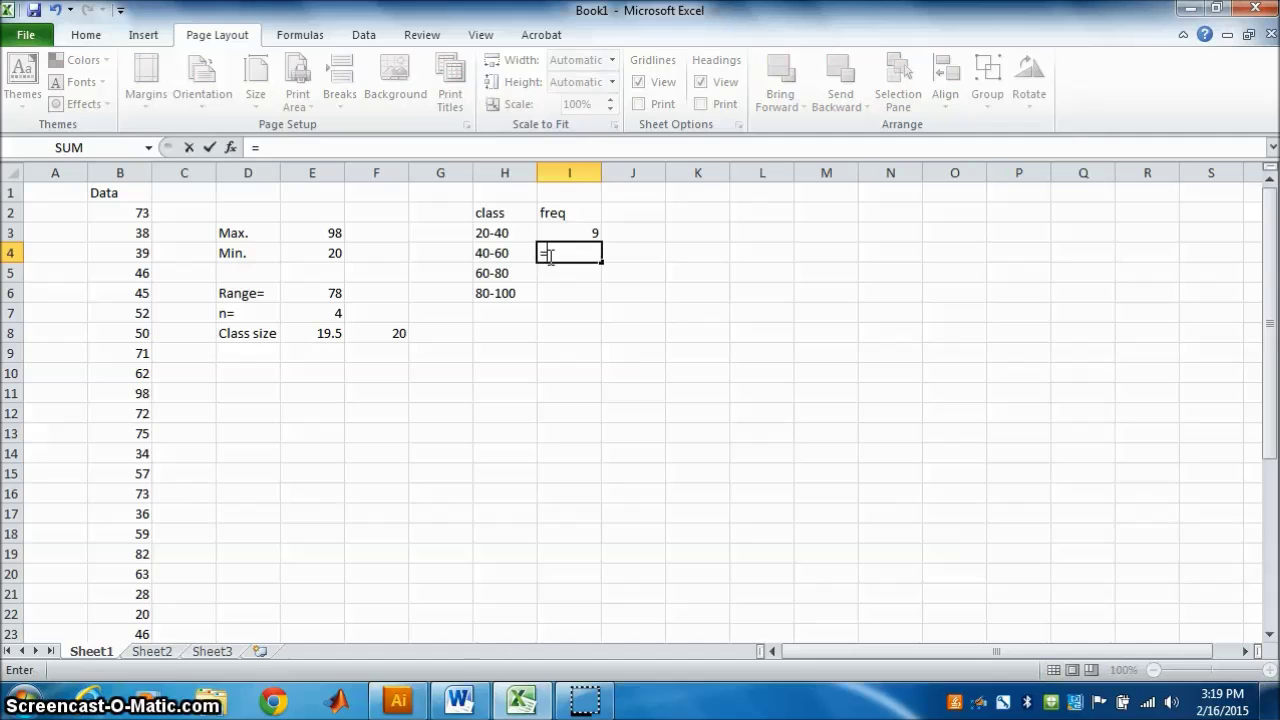
type("cou")
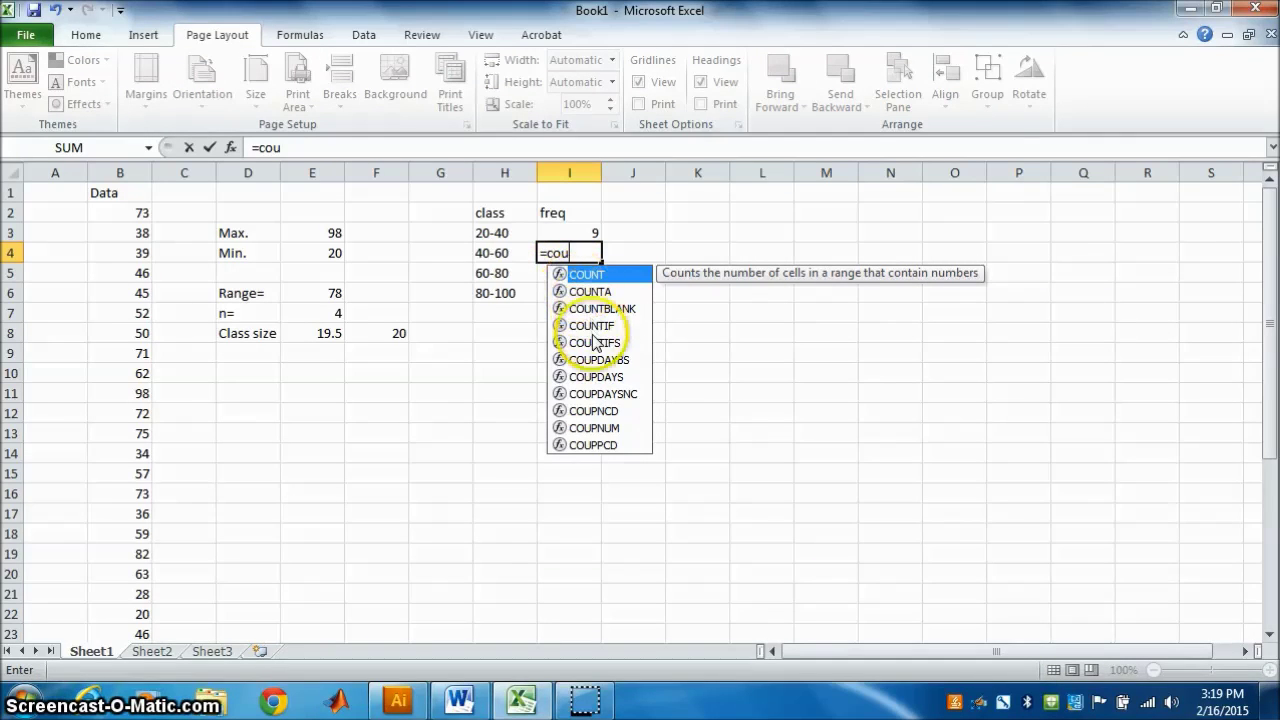
double_click(590, 327)
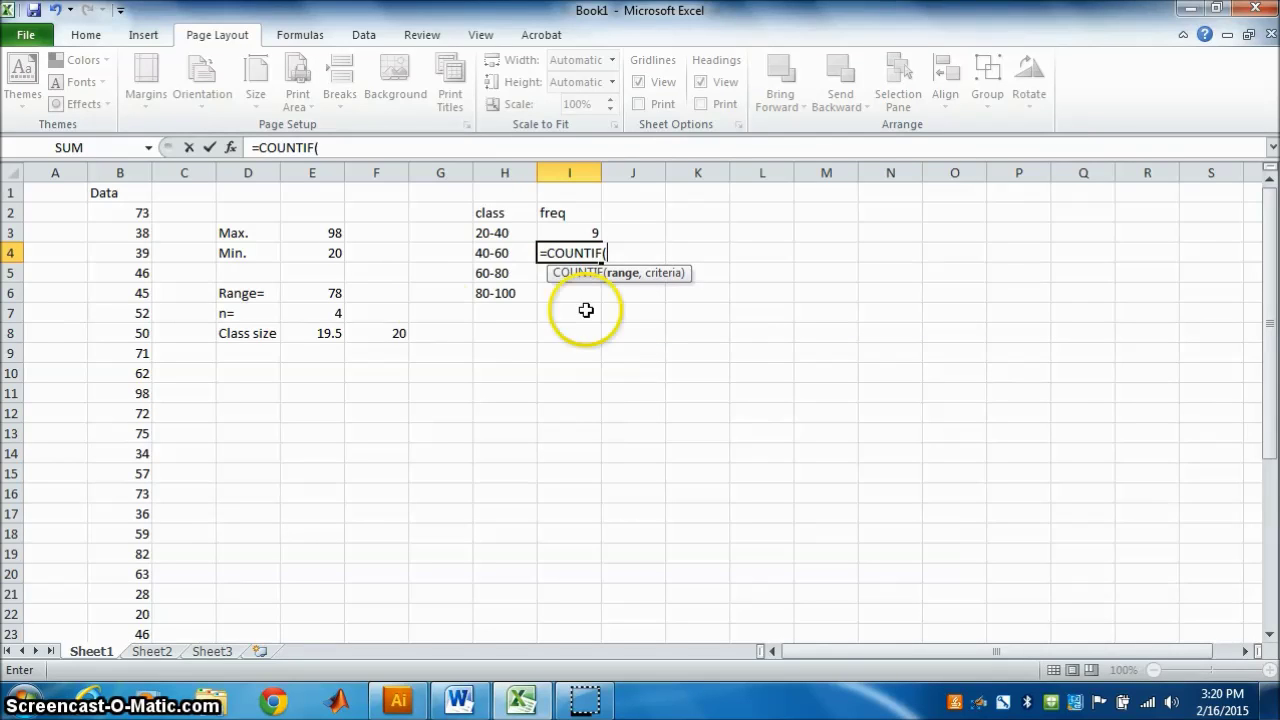
left_click_drag(120, 212, 134, 620)
left_click_drag(1265, 392, 1258, 255)
type(",\"<60")
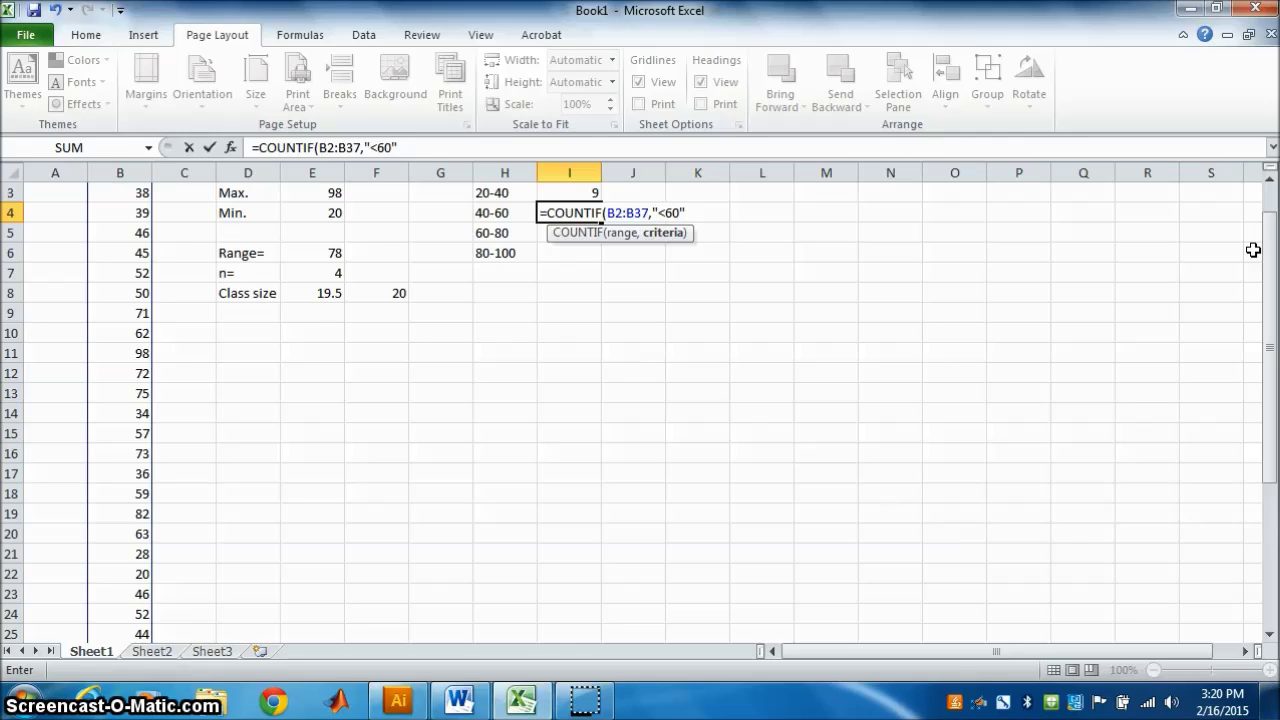
type(")-")
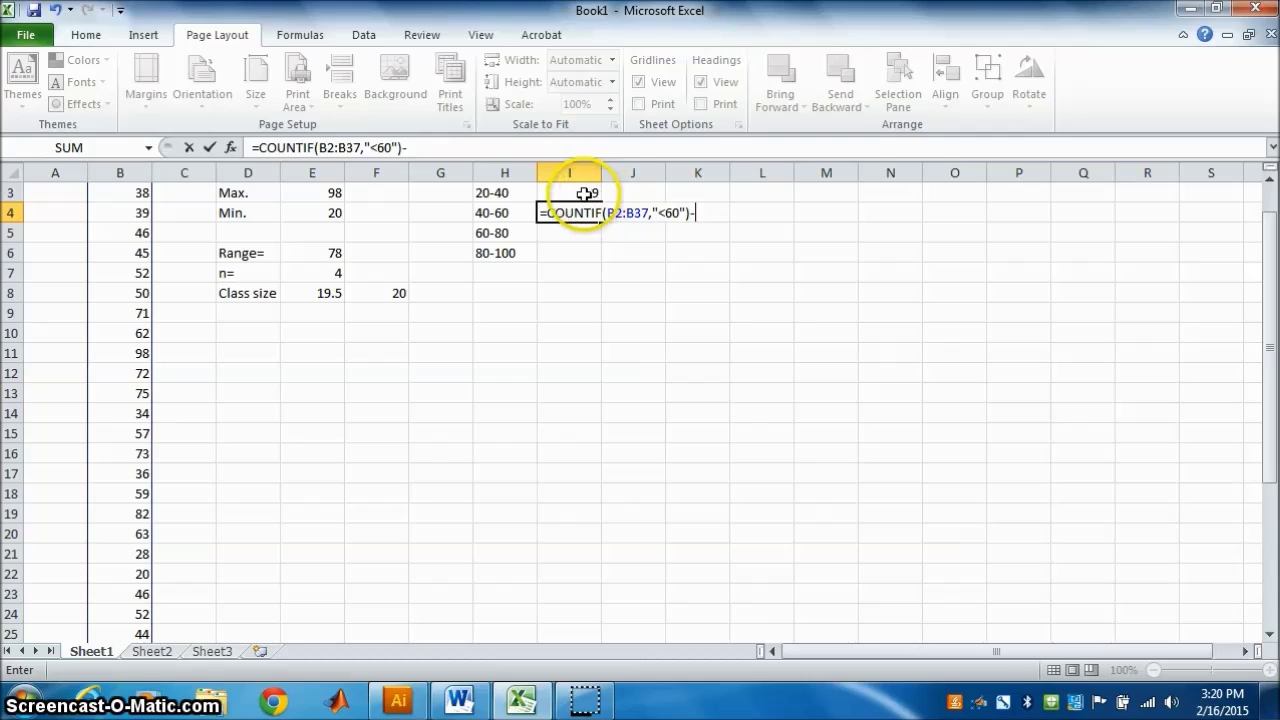
left_click(585, 194)
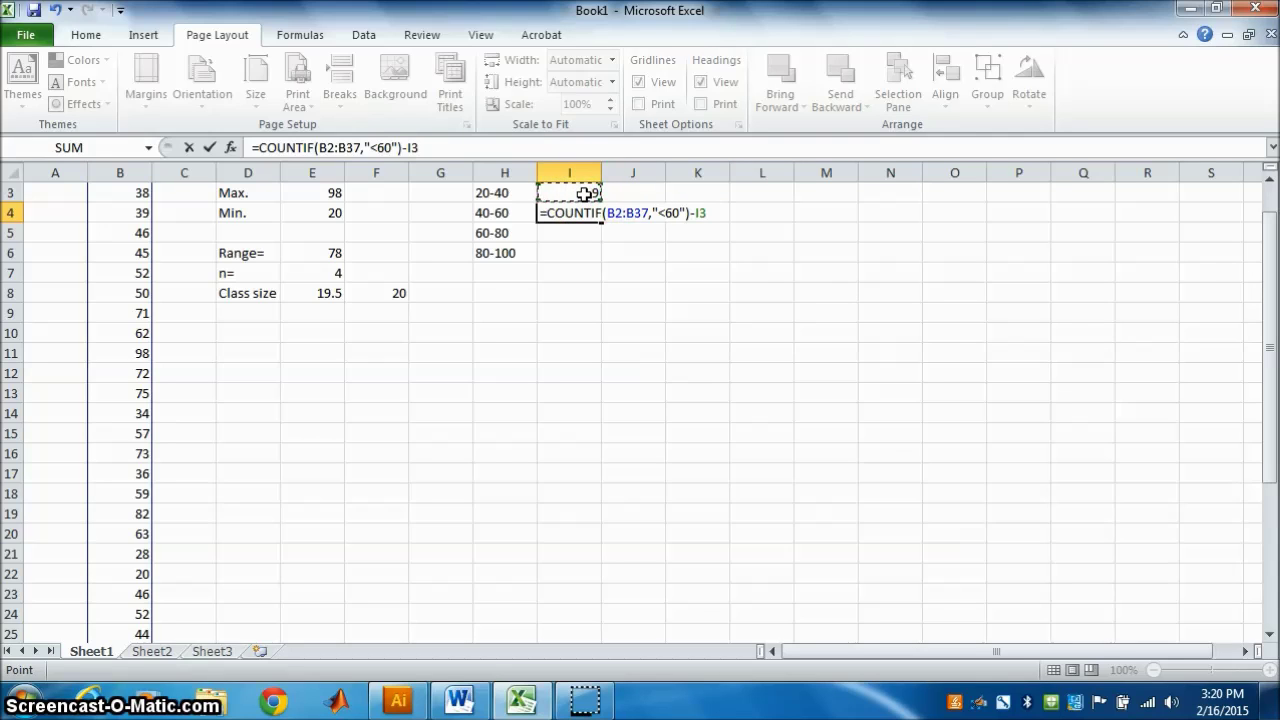
key("Return")
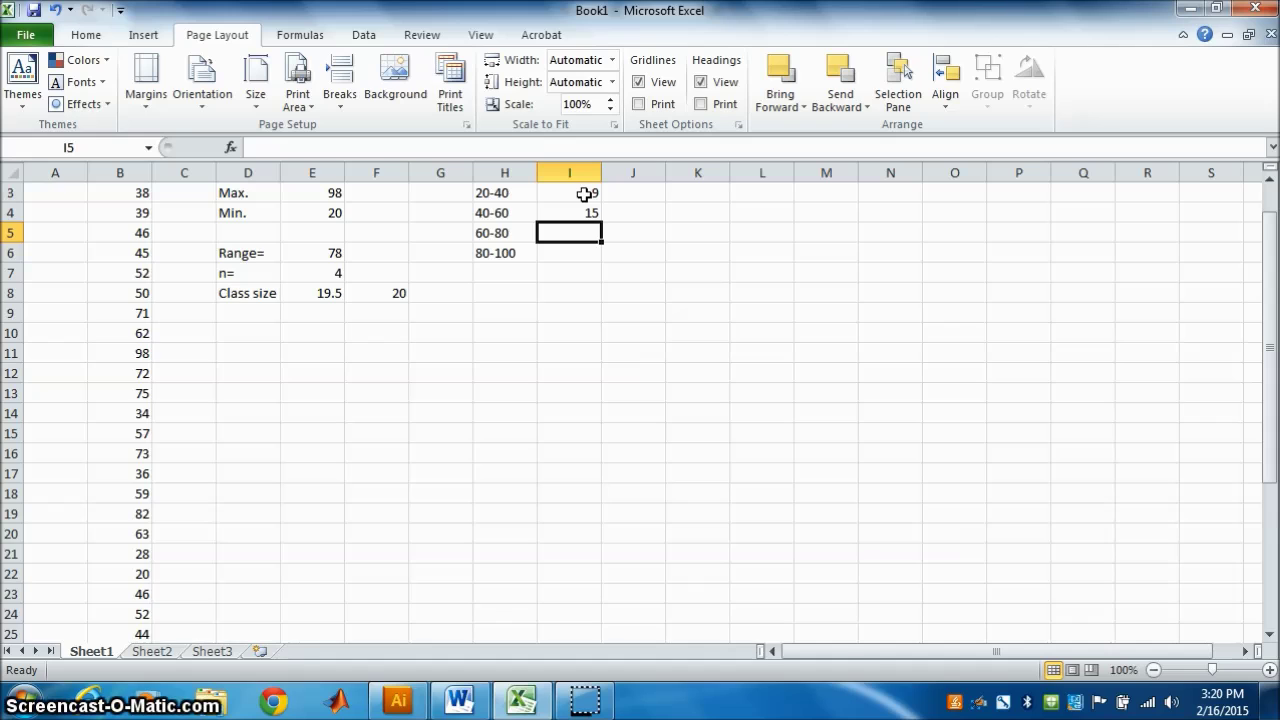
Calculate the frequency of class 60-80 in cell I5 as COUNTIF over B2:B37 with the criterion "<80", minus 15 and 9
left_click(555, 232)
type("=co")
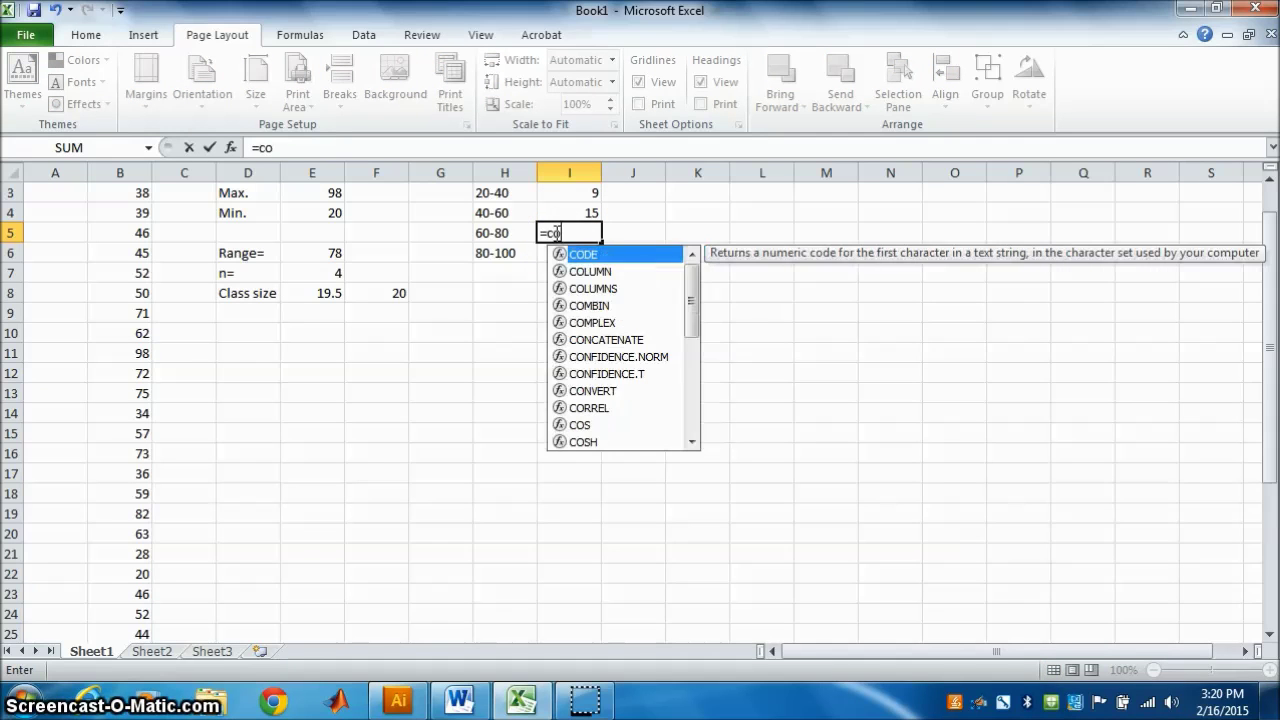
type("un")
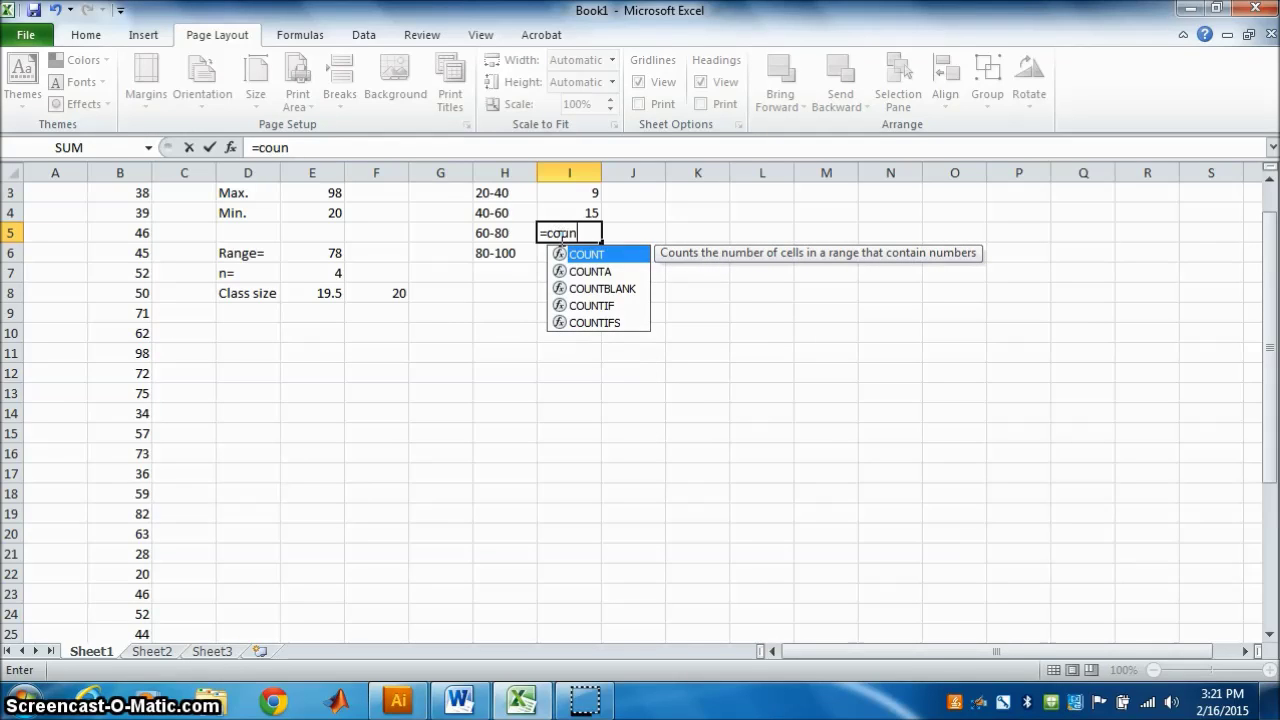
double_click(598, 305)
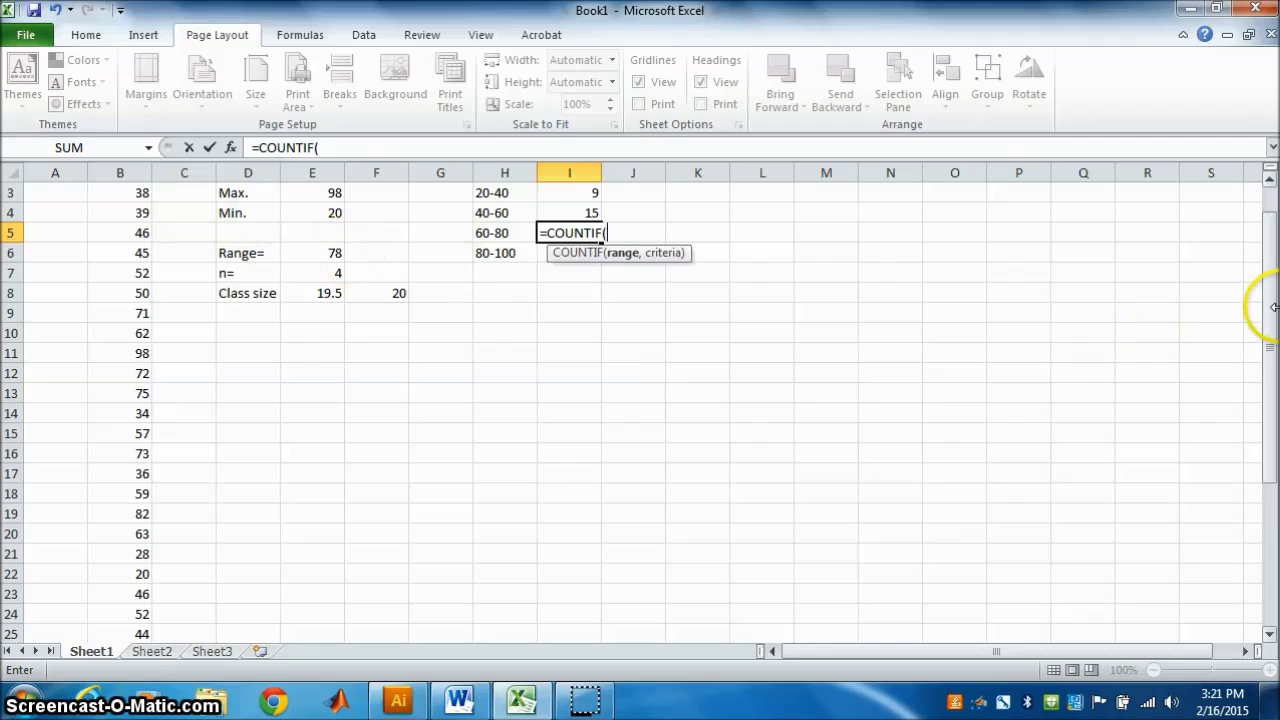
left_click_drag(1270, 307, 1268, 270)
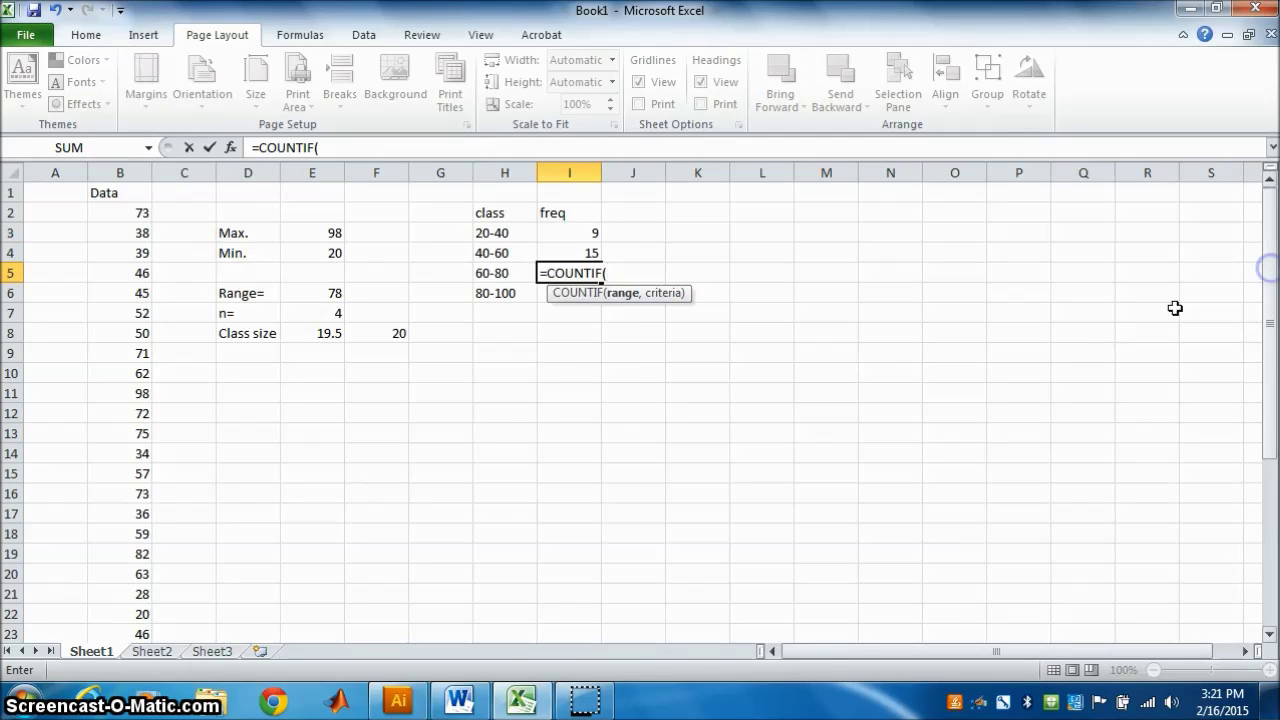
left_click_drag(112, 210, 143, 568)
left_click_drag(1266, 458, 1249, 284)
type(",")
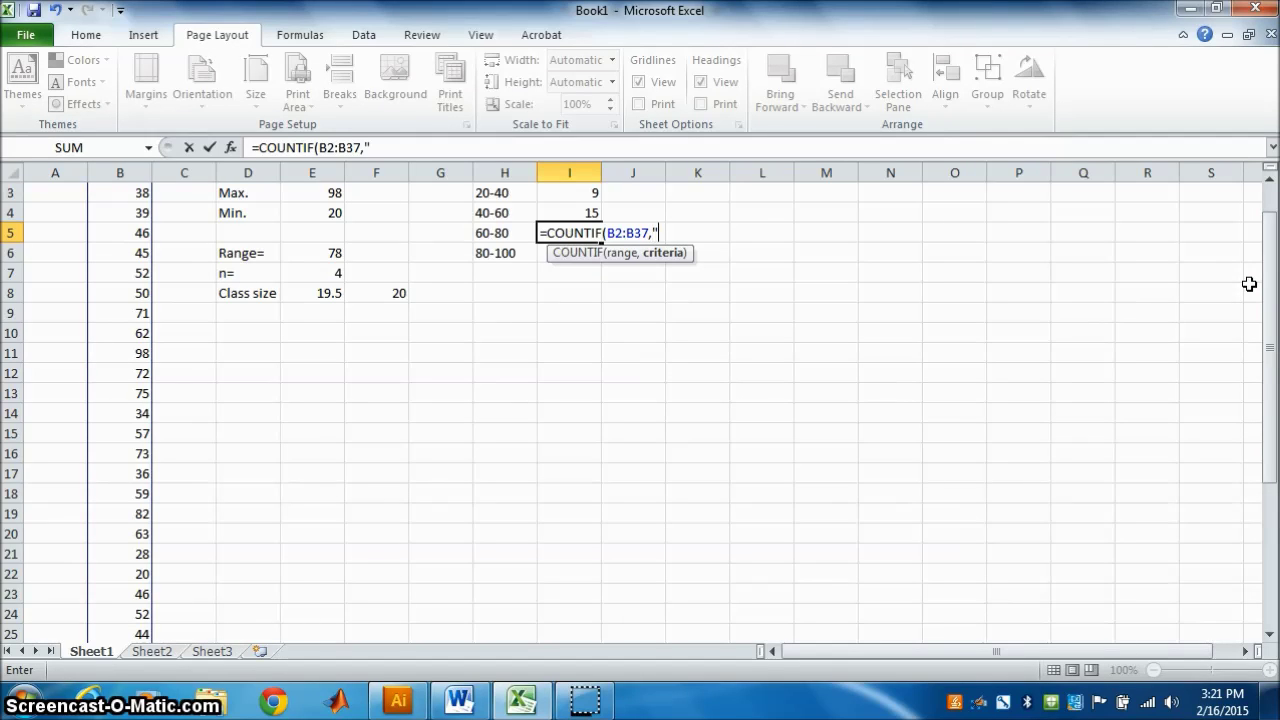
type("\"<80")
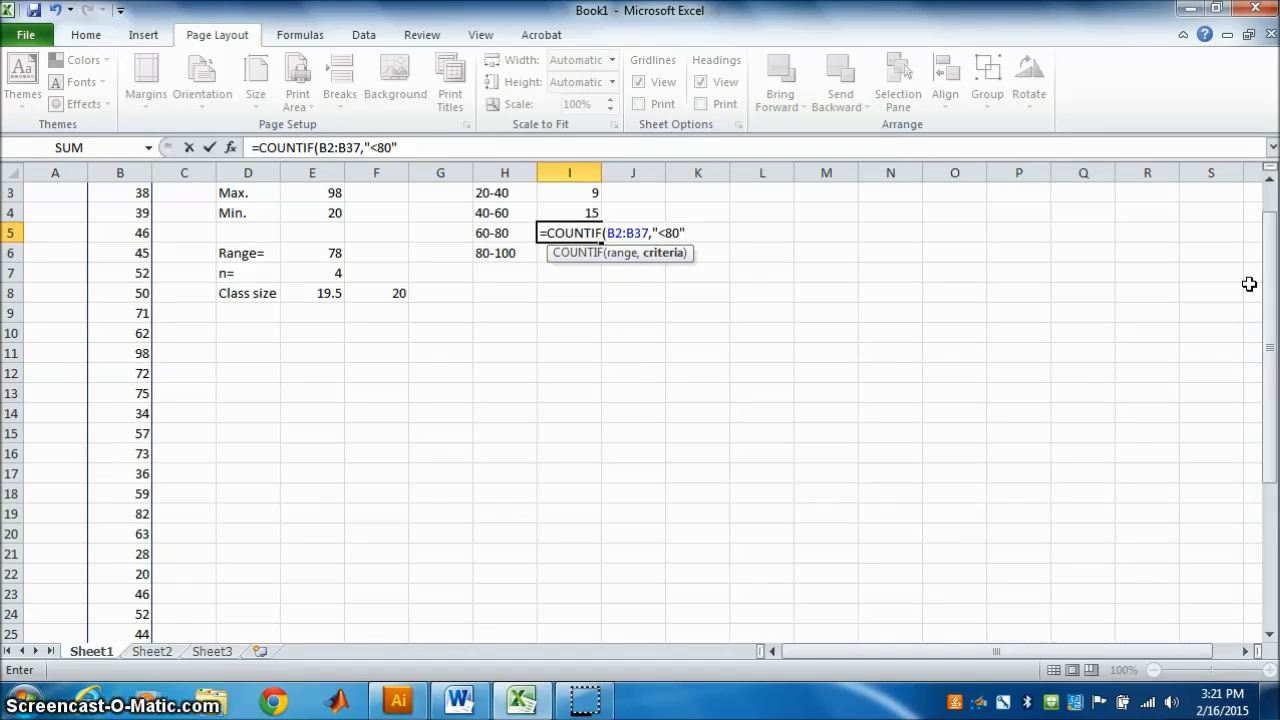
type(")-")
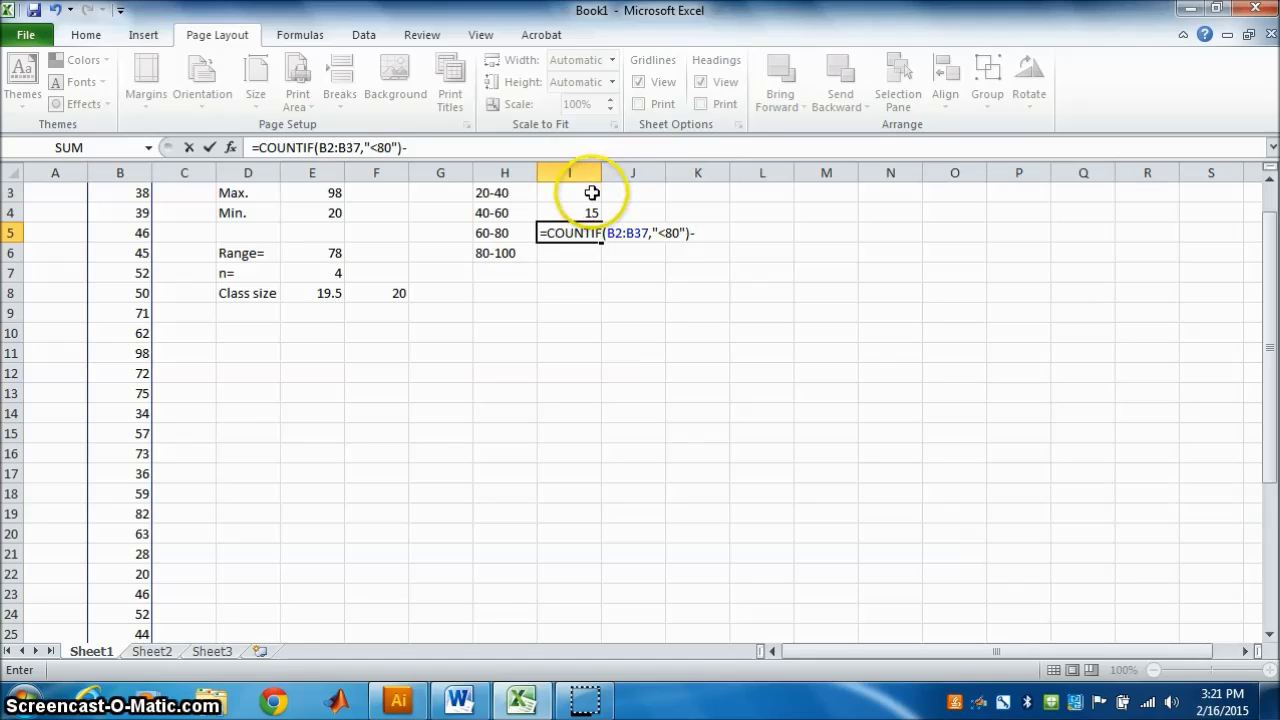
type("1")
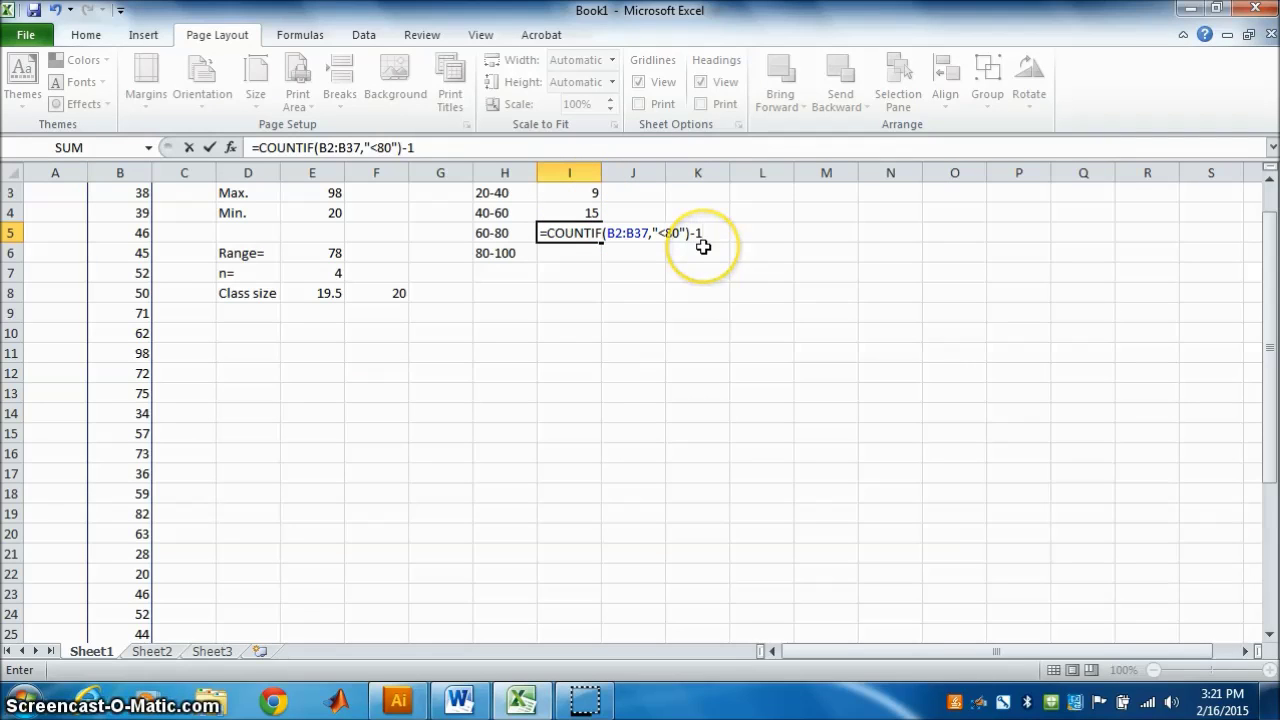
type("5-9")
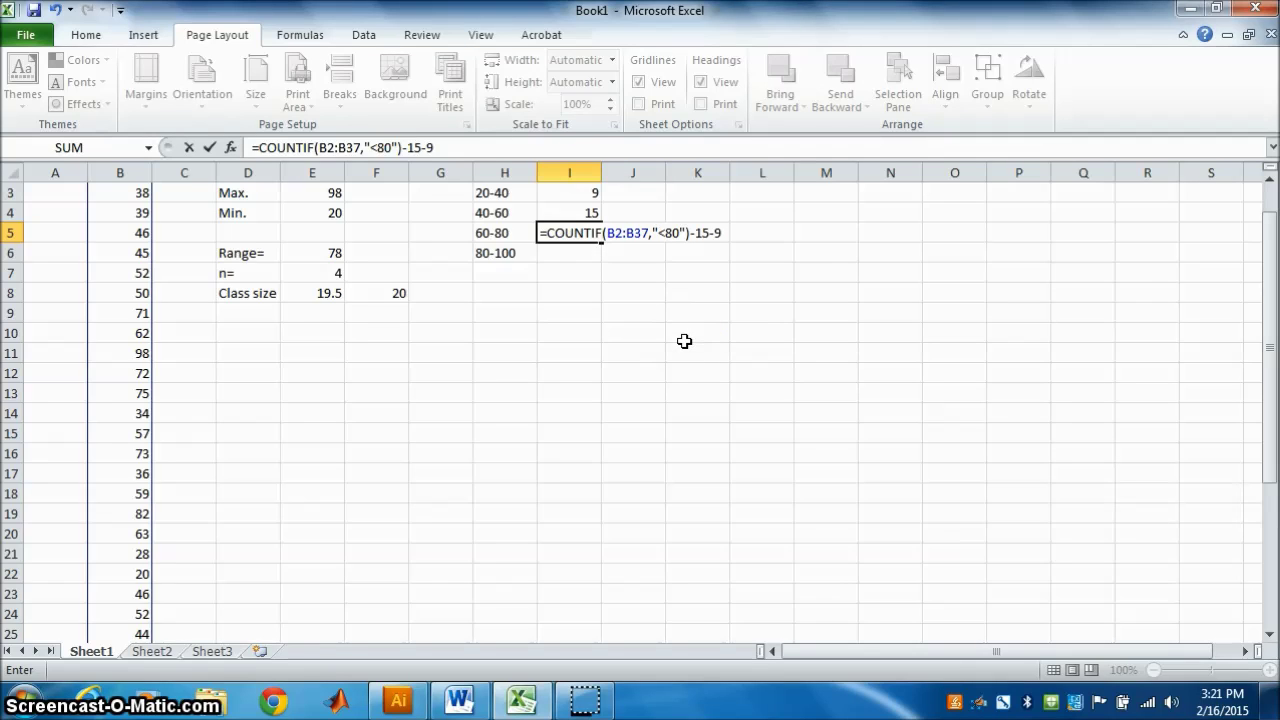
key("Return")
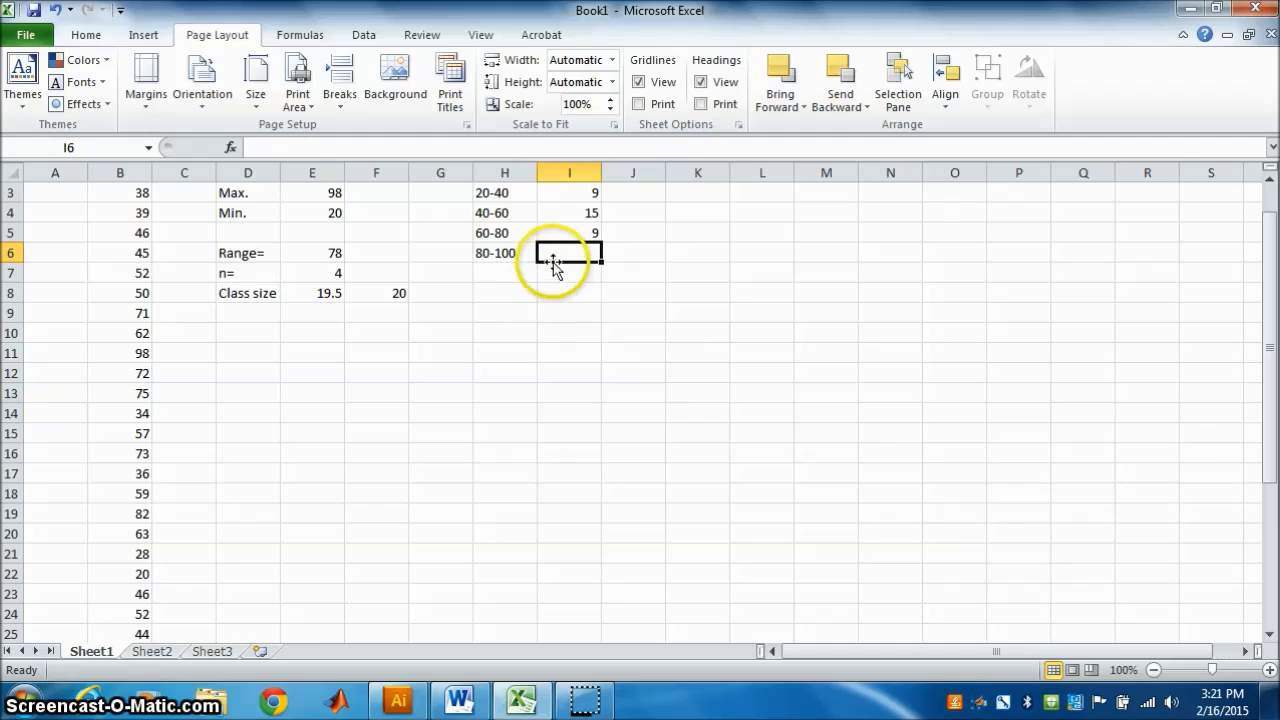
Try to calculate the frequency of class 80-100 in cell I6 as COUNTIF over B2:B37 with the criterion <100, minus 9, 15 and 9
type("=")
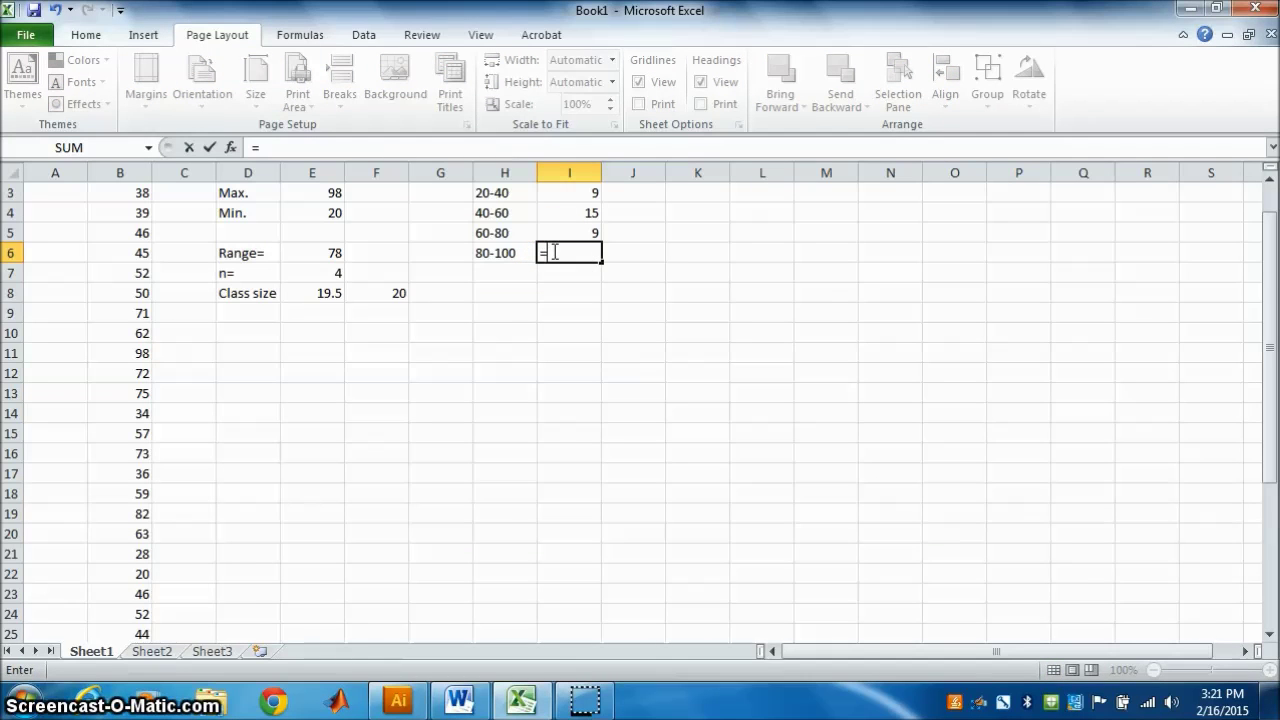
type("cou")
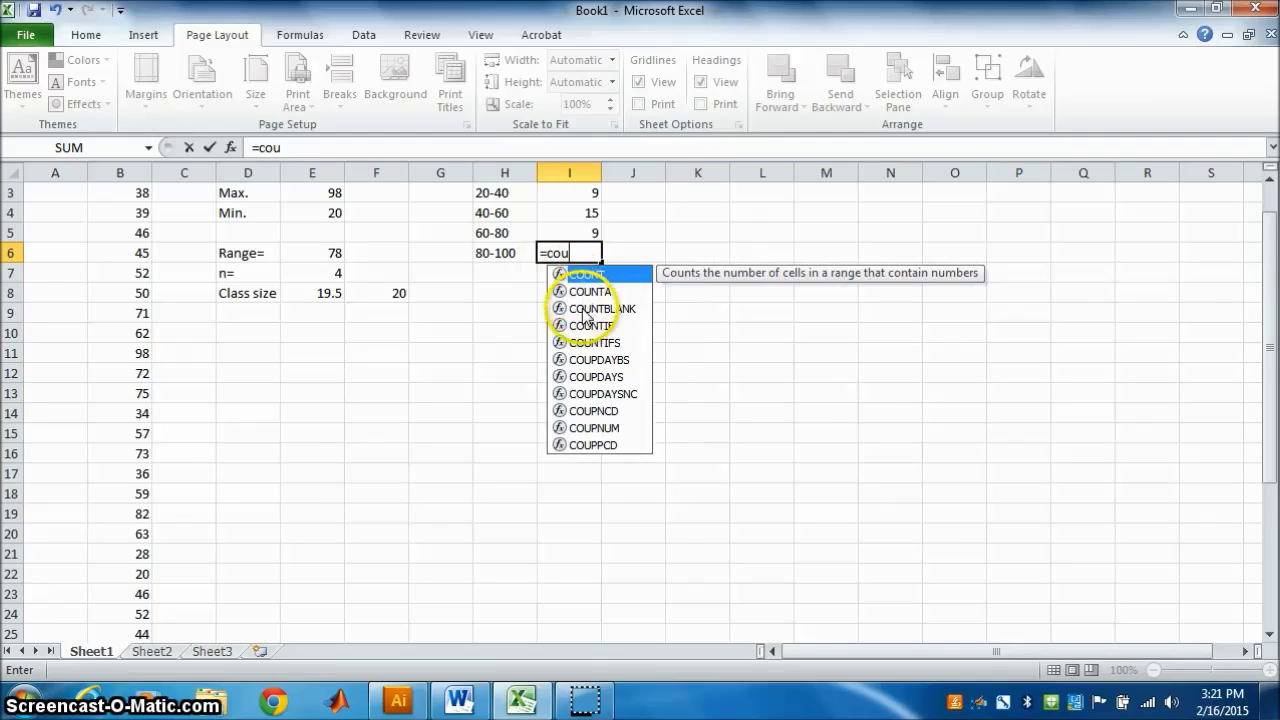
double_click(584, 322)
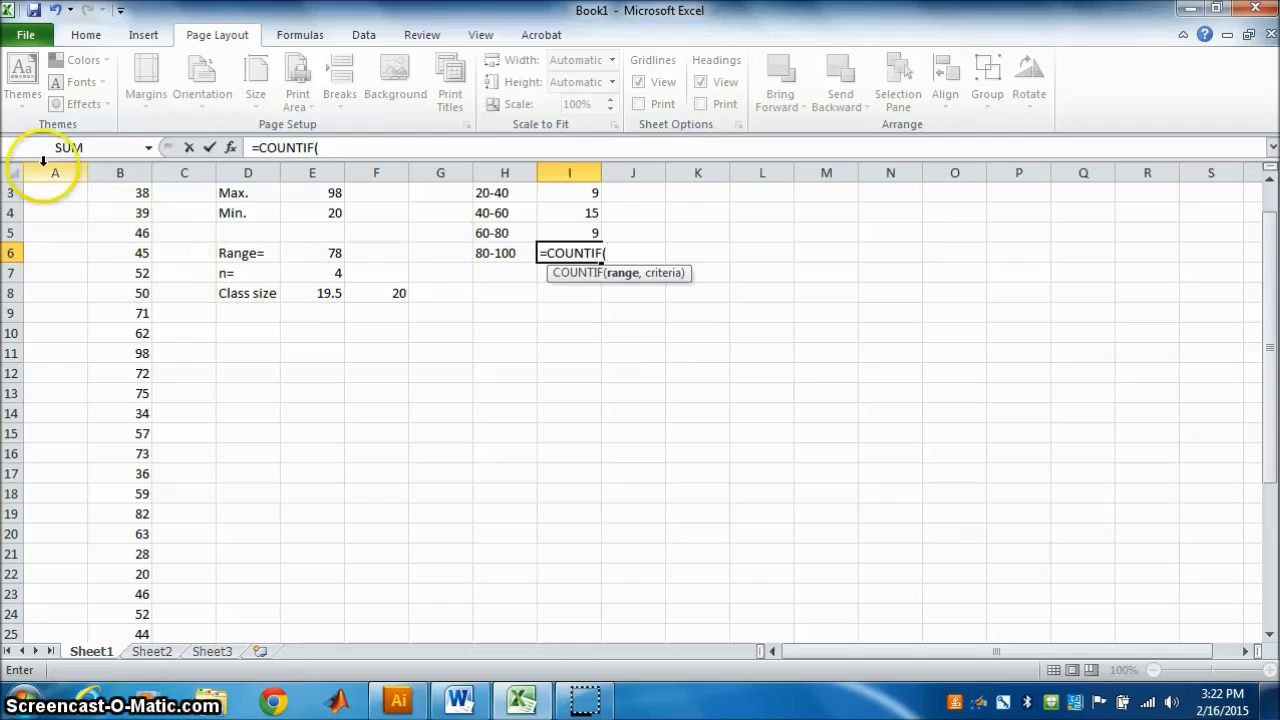
left_click_drag(1268, 243, 1217, 207)
left_click_drag(131, 210, 122, 620)
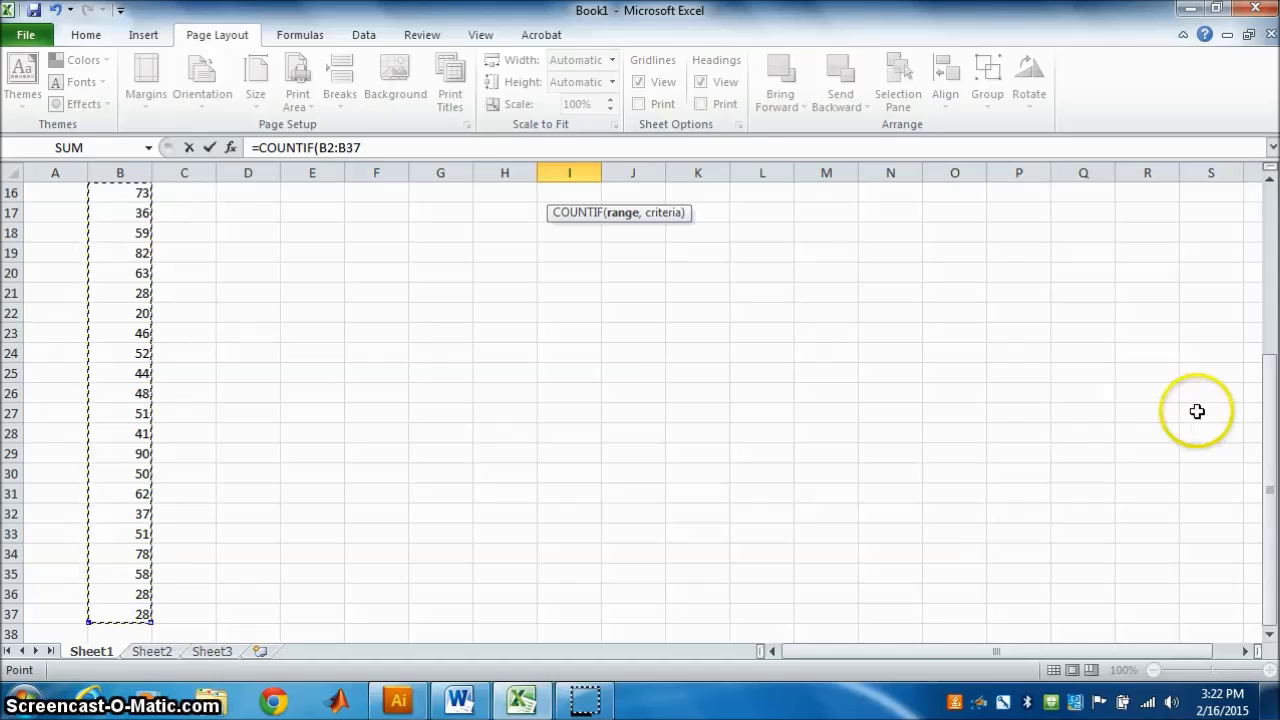
left_click_drag(1271, 409, 1260, 277)
type(",\"<100)-")
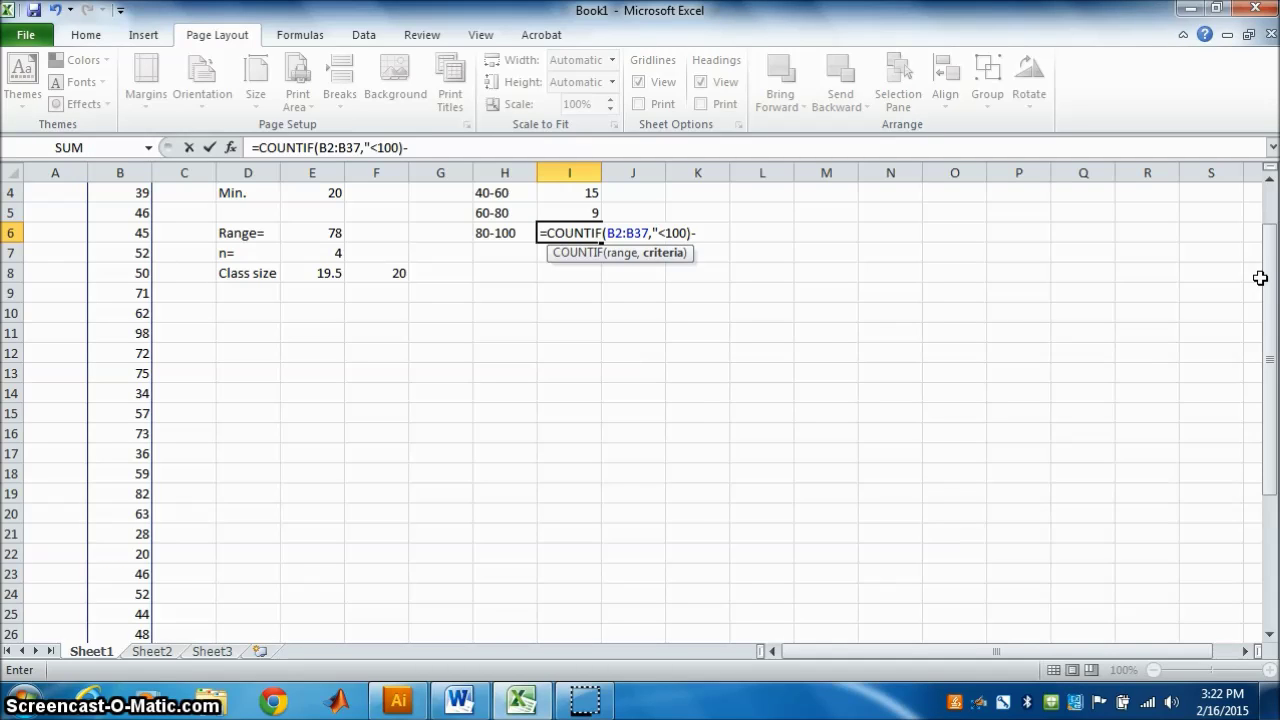
left_click_drag(1274, 307, 1273, 242)
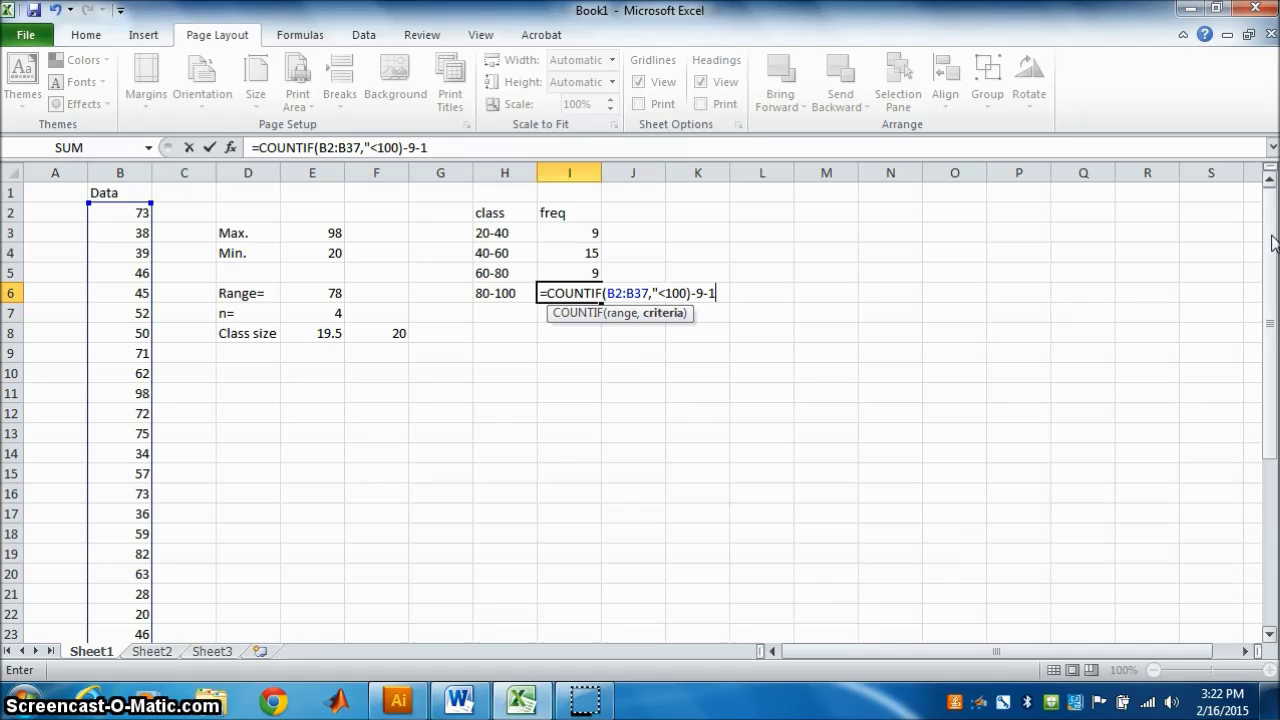
type("-9")
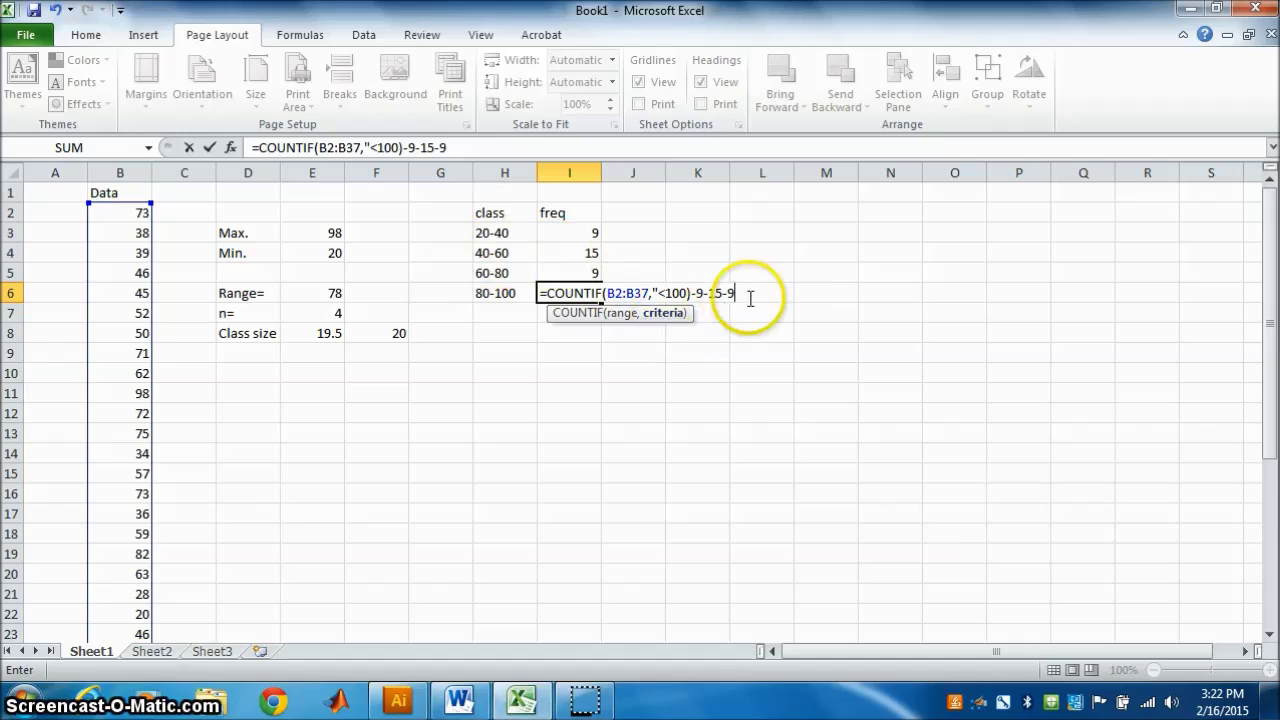
key("Return")
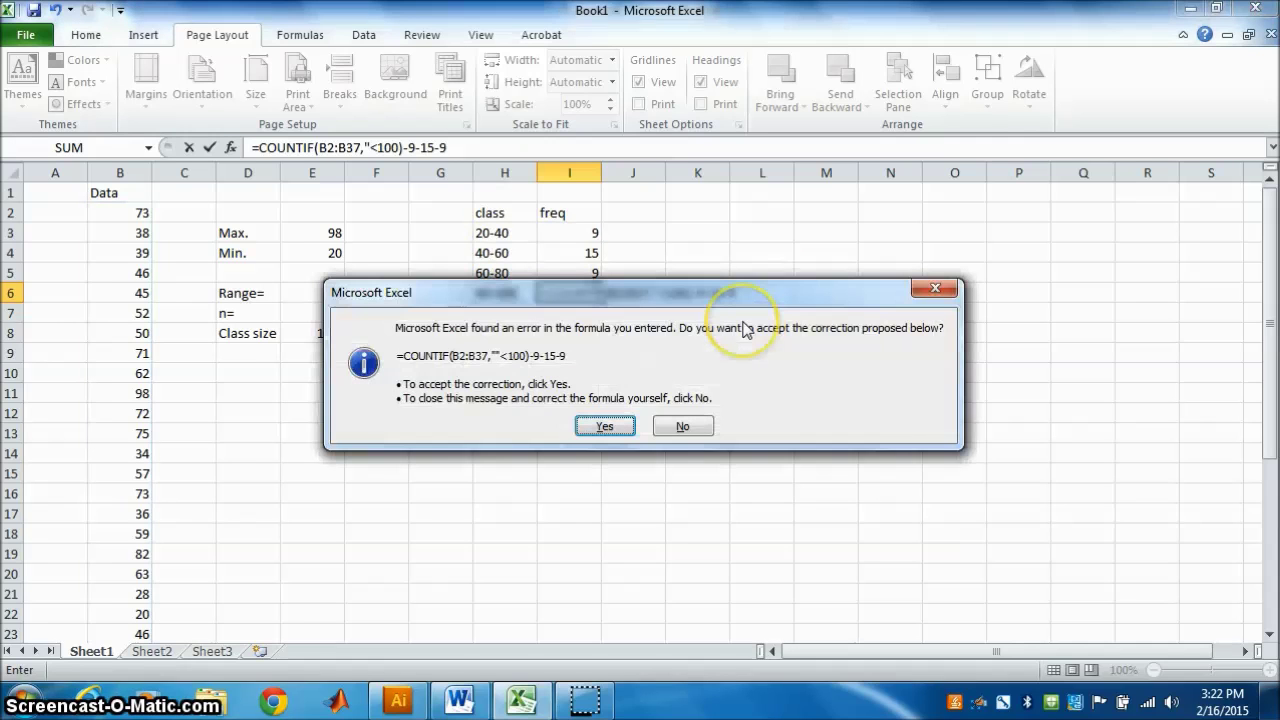
left_click(684, 426)
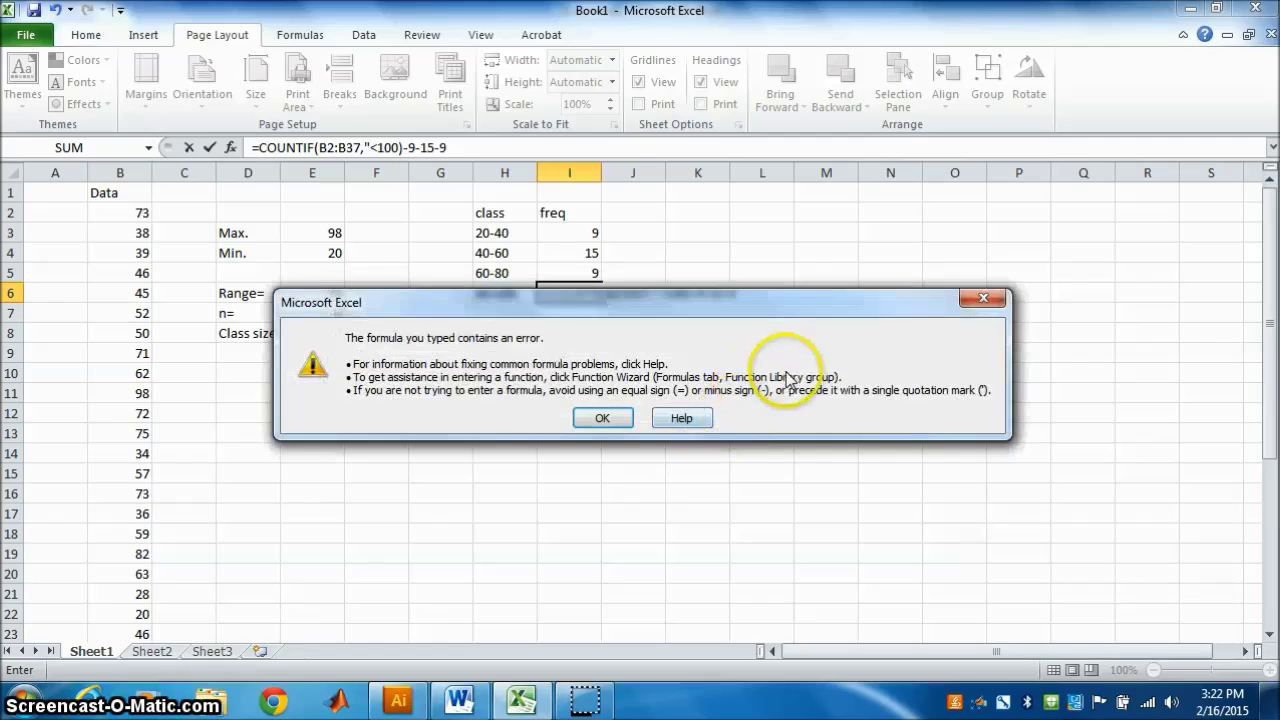
left_click(983, 298)
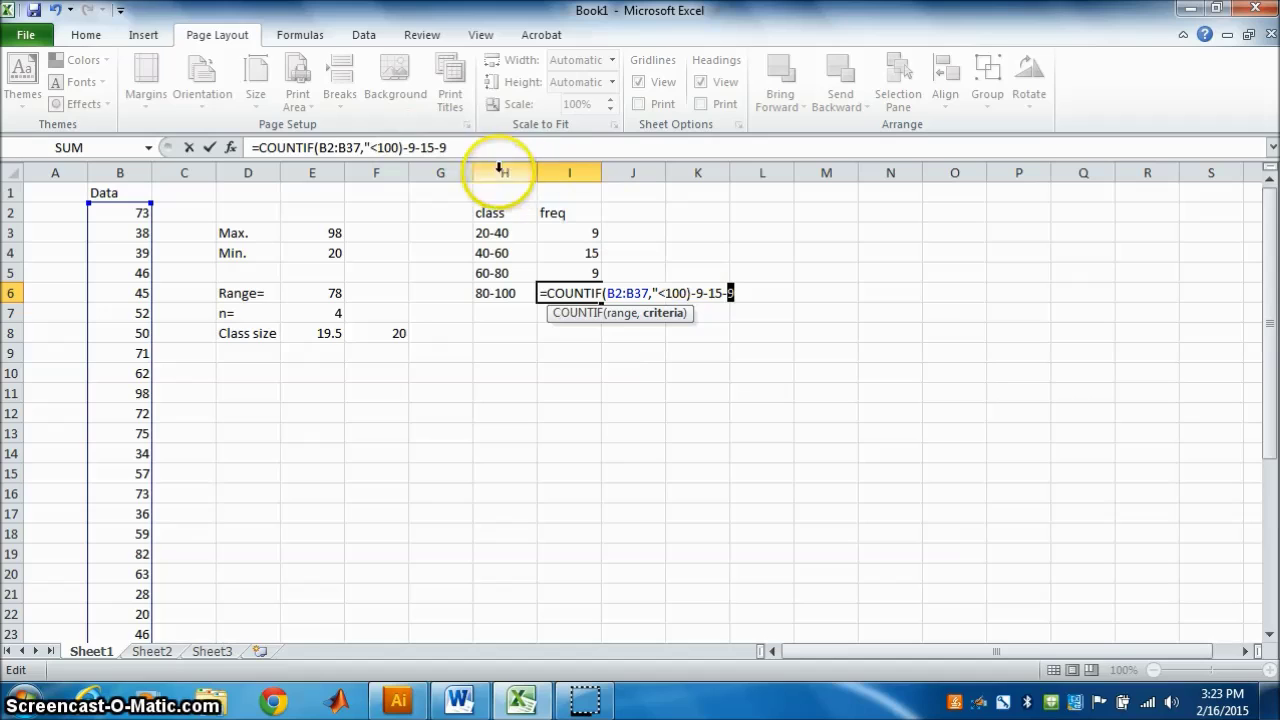
Replace the subtracted numbers in the I6 formula with references to I3, I4 and I5, and accept the proposed formula correction
left_click(889, 312)
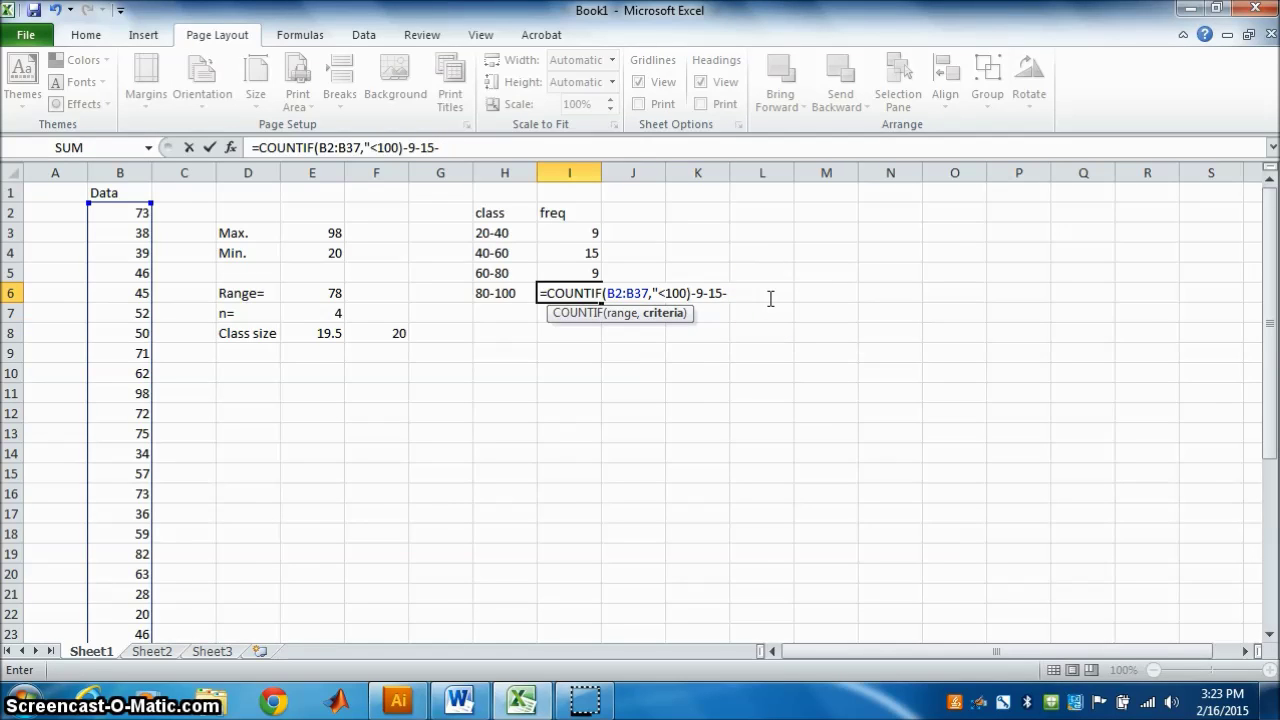
key("BackSpace")
key("BackSpace")
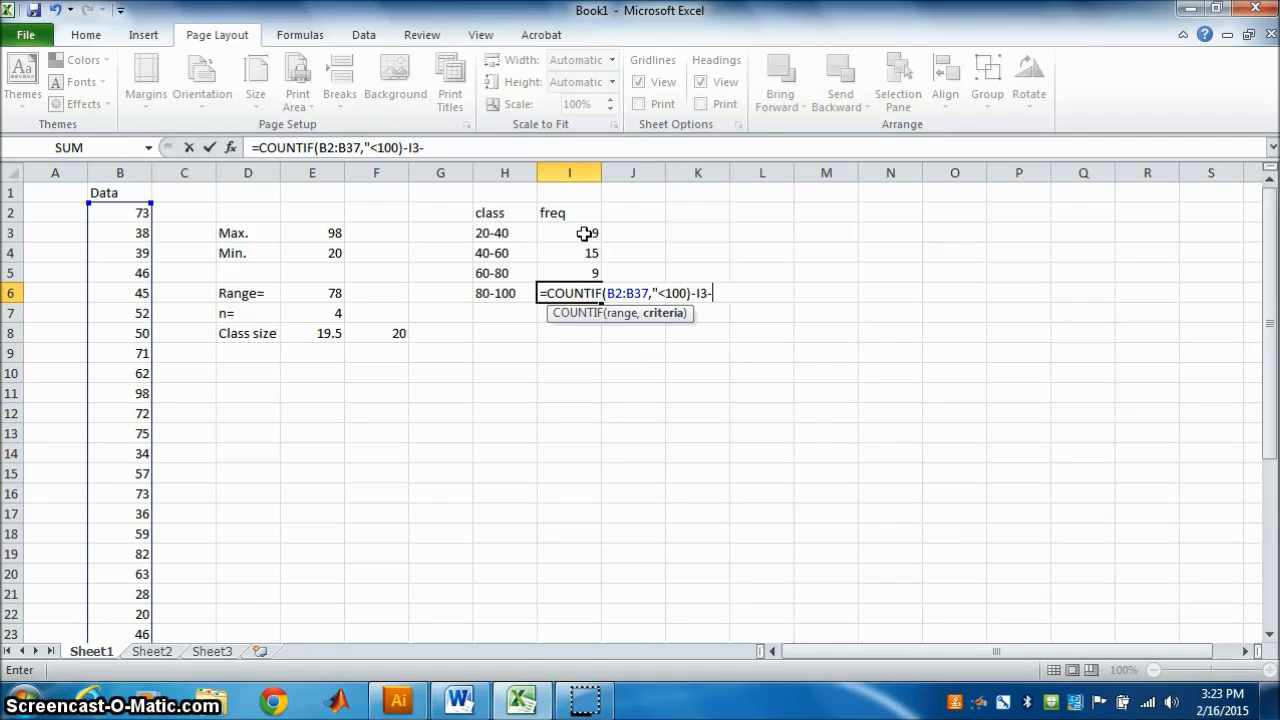
left_click(586, 254)
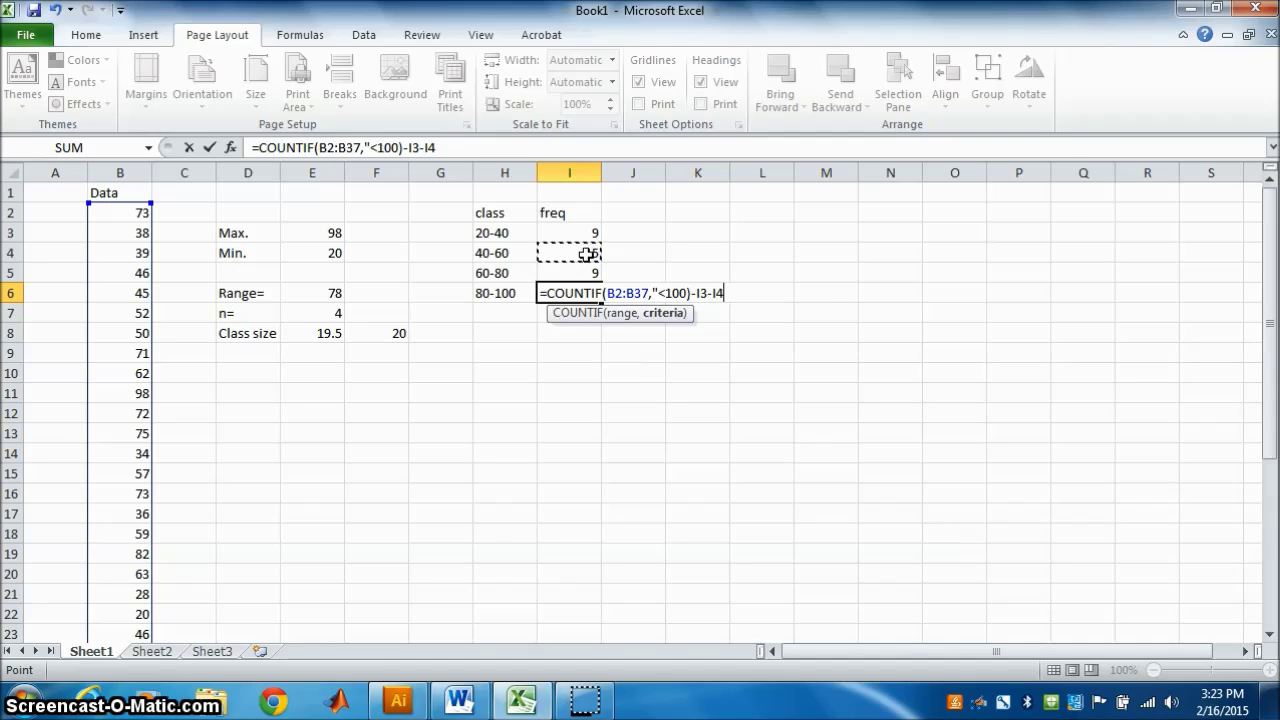
left_click(587, 273)
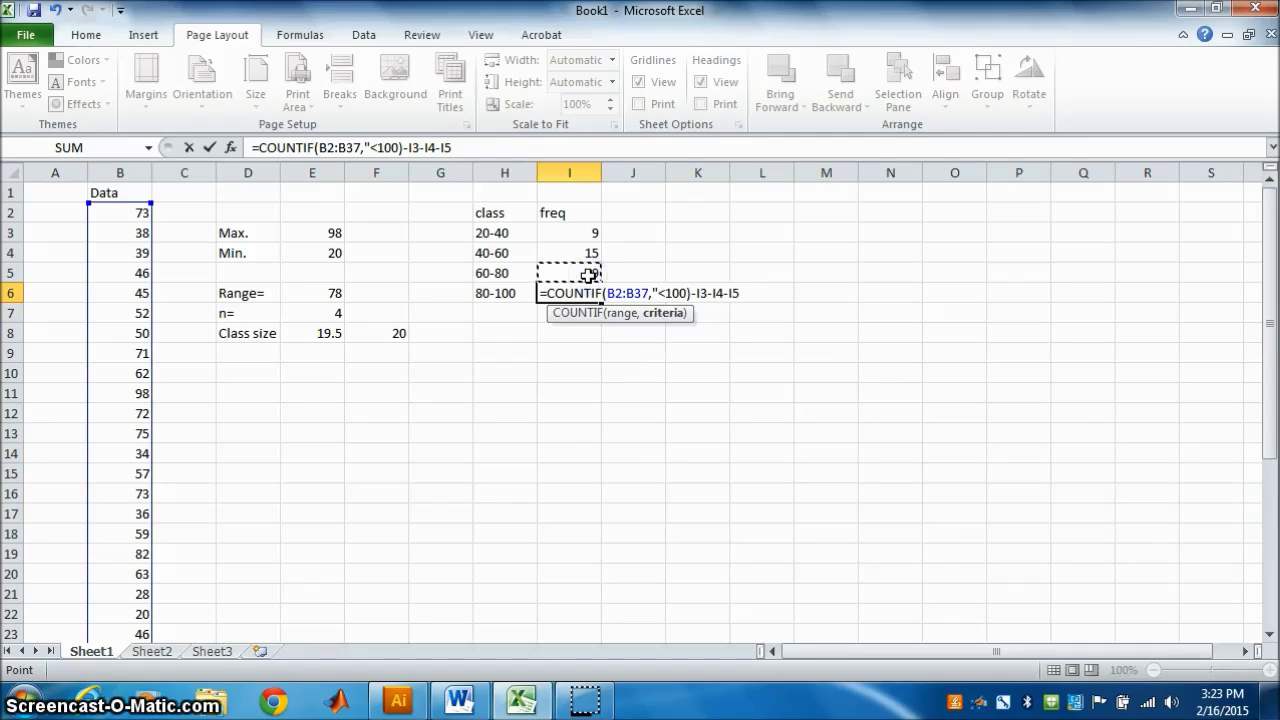
key("Return")
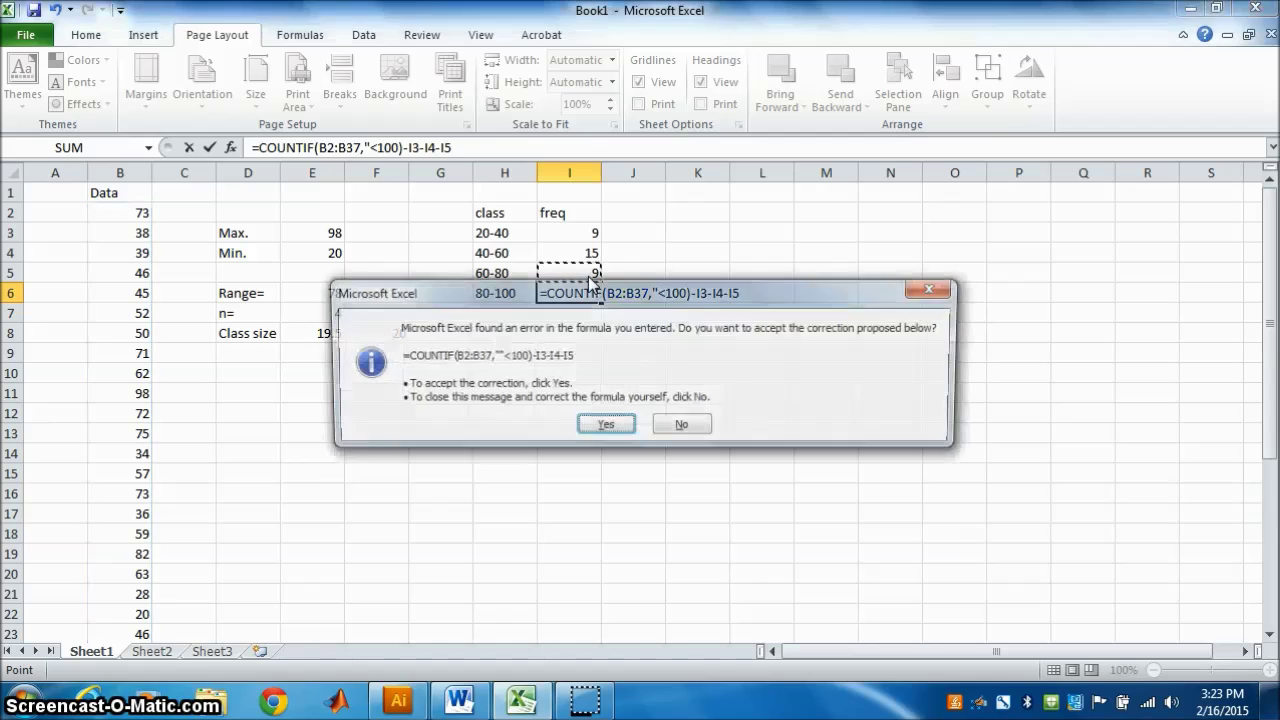
left_click(604, 427)
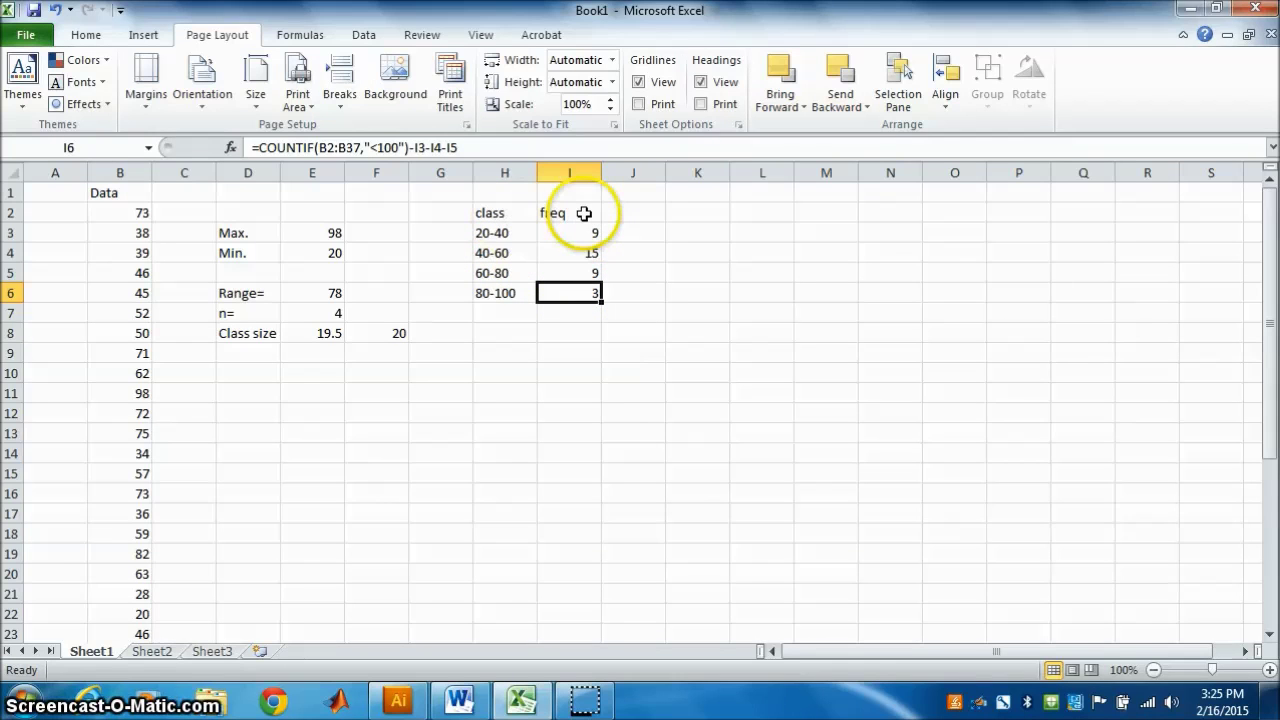
Apply all borders and bold formatting to the class and frequency table in cells H2 to I6
left_click_drag(455, 212, 577, 289)
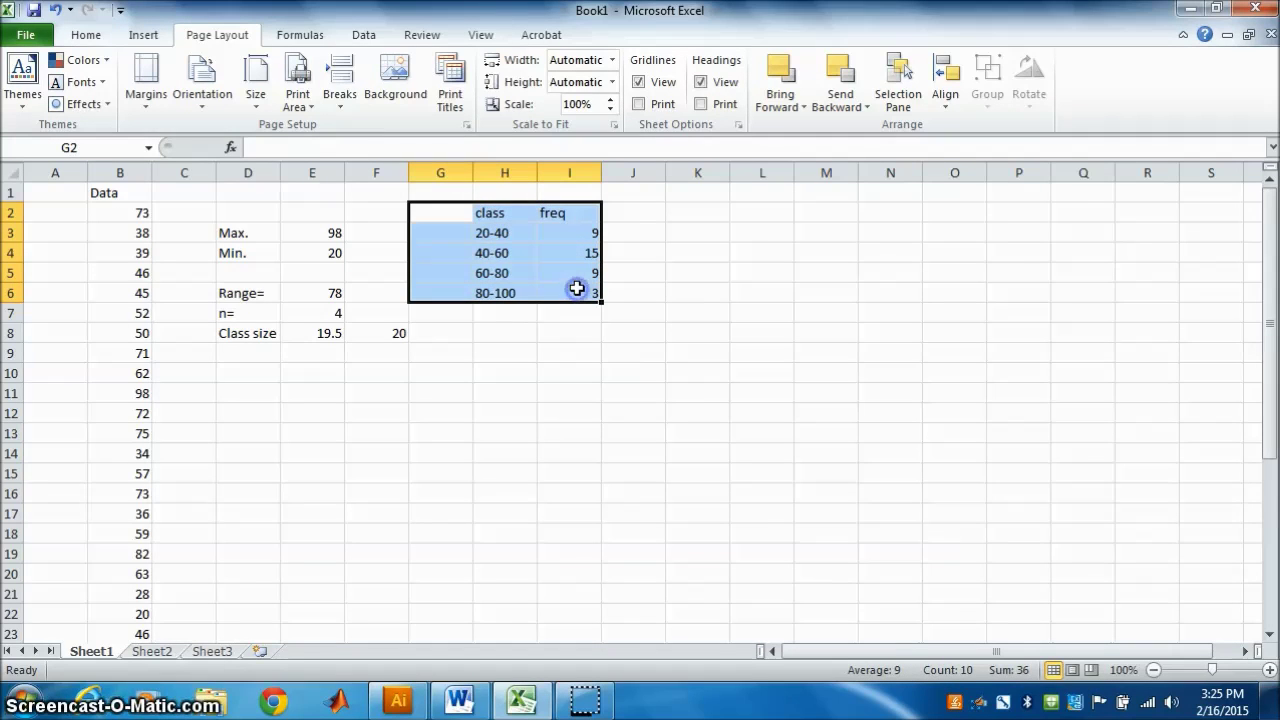
left_click_drag(490, 212, 574, 293)
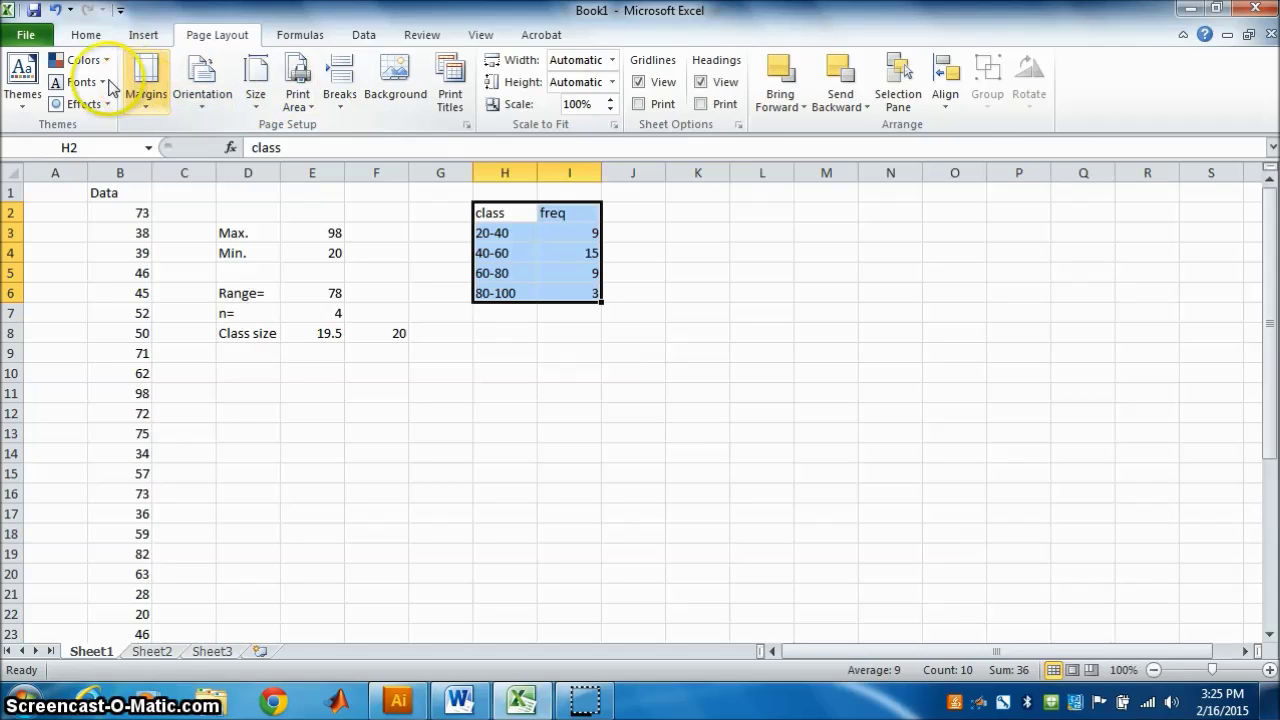
left_click(86, 35)
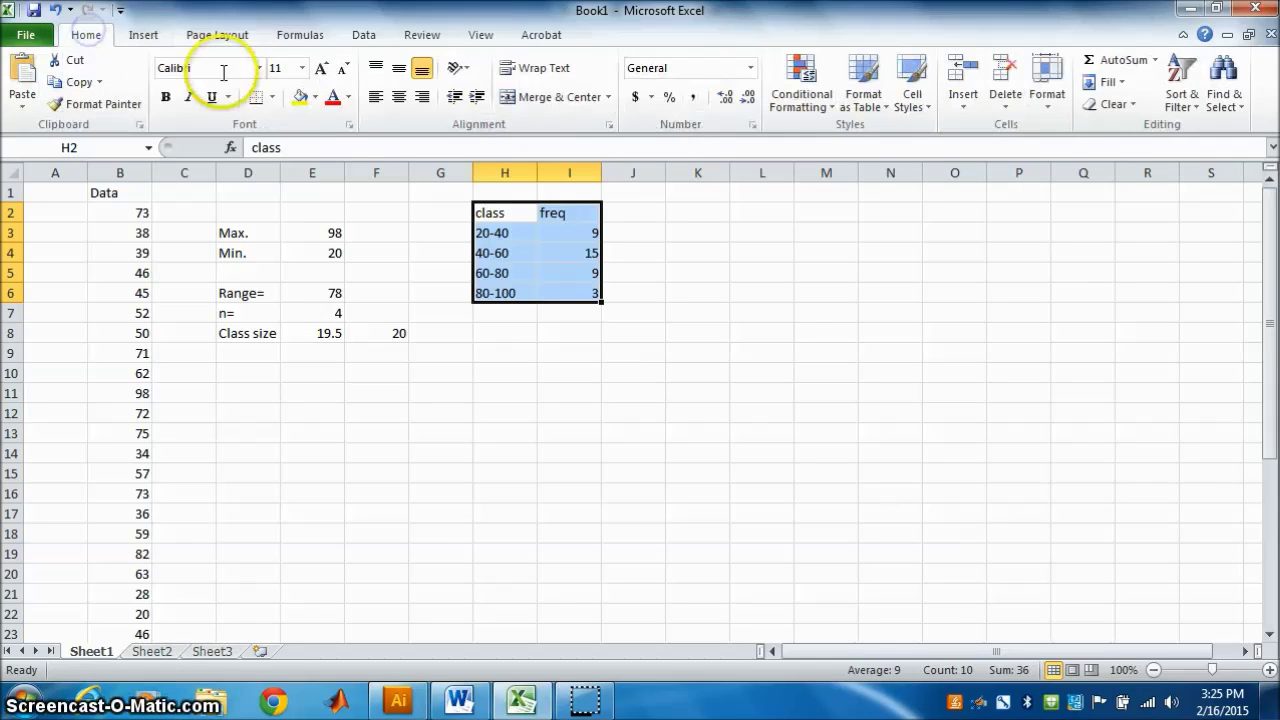
left_click(273, 98)
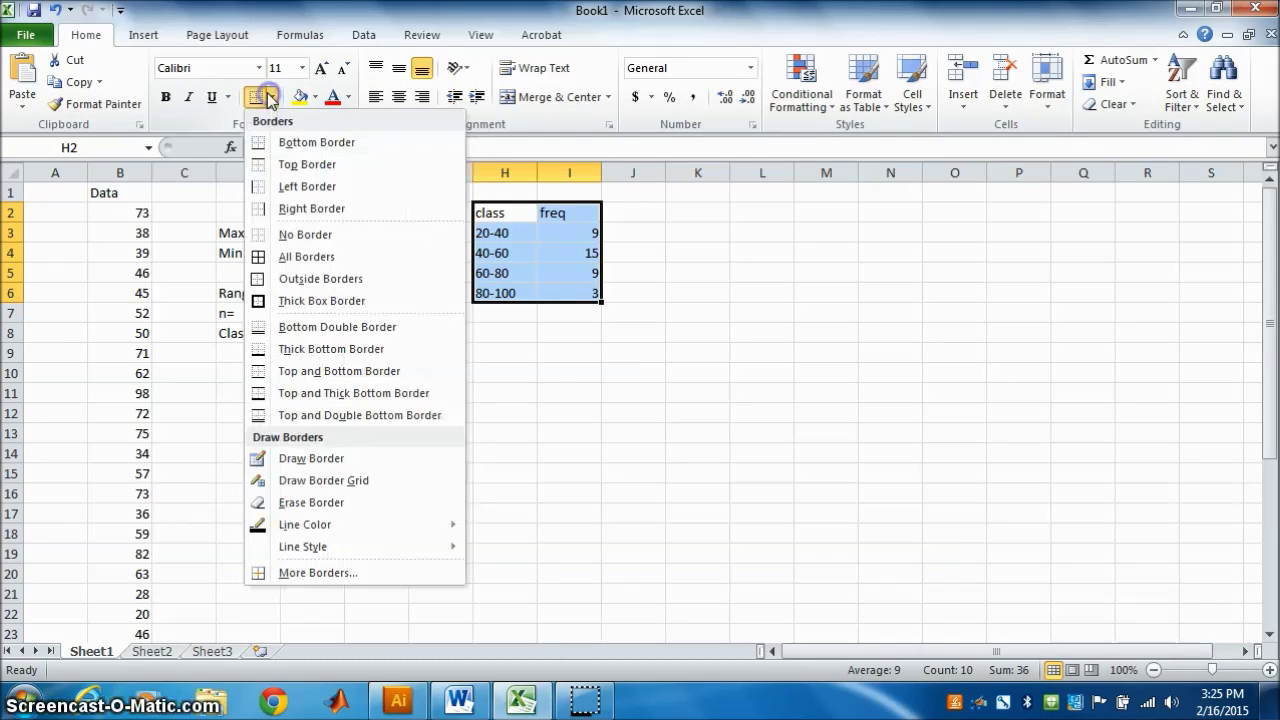
left_click(263, 256)
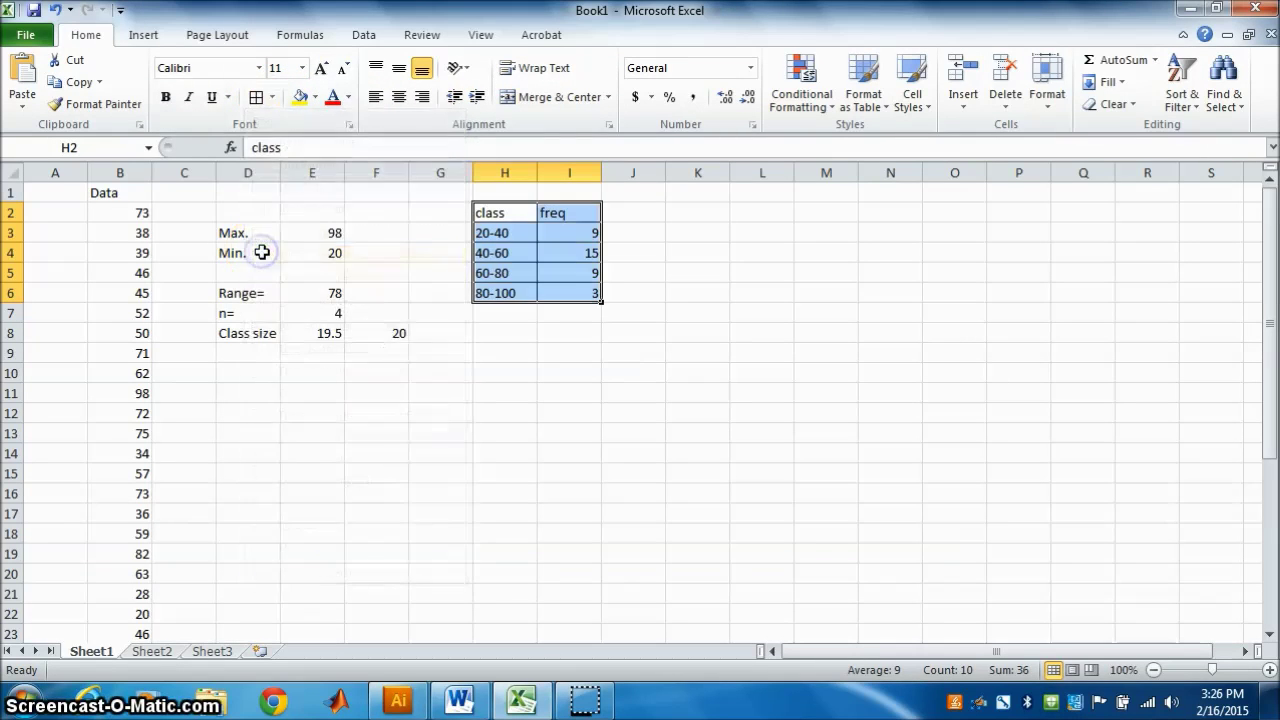
left_click(168, 98)
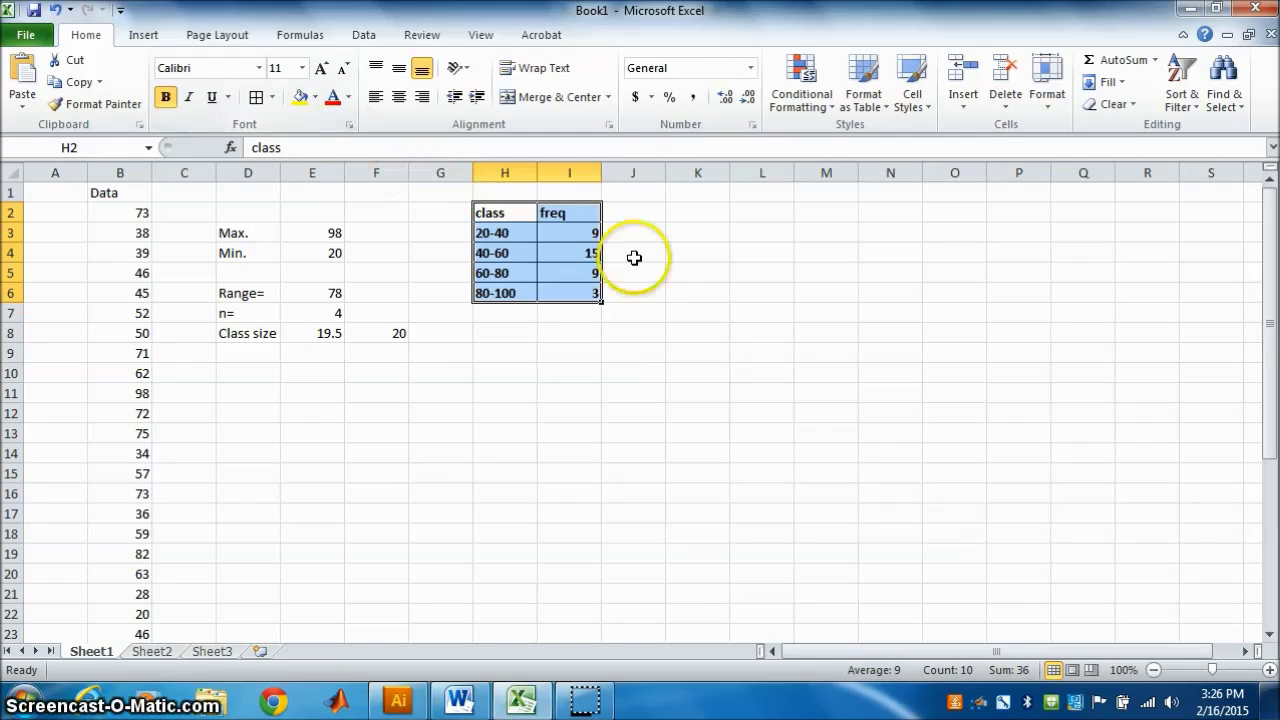
left_click(758, 286)
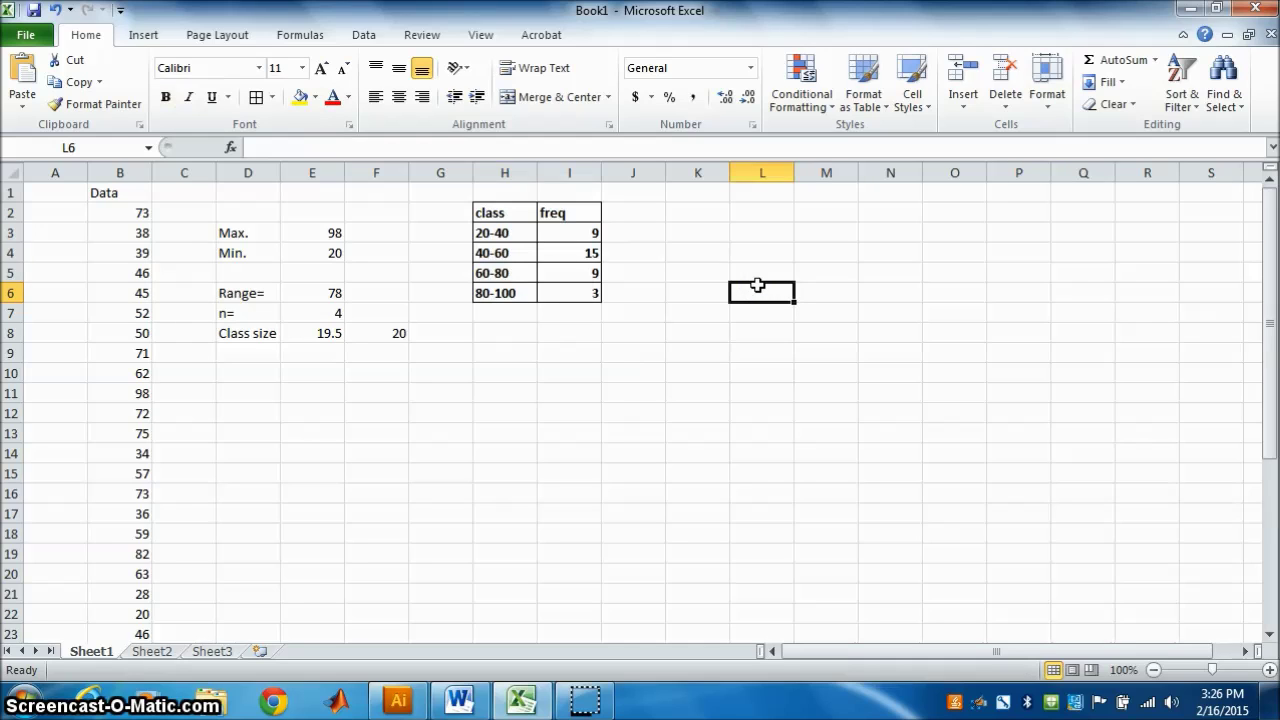
Enter the heading "Rel. Freq" in cell J2 and total the class frequencies I3 to I6 in cell I7
left_click(635, 211)
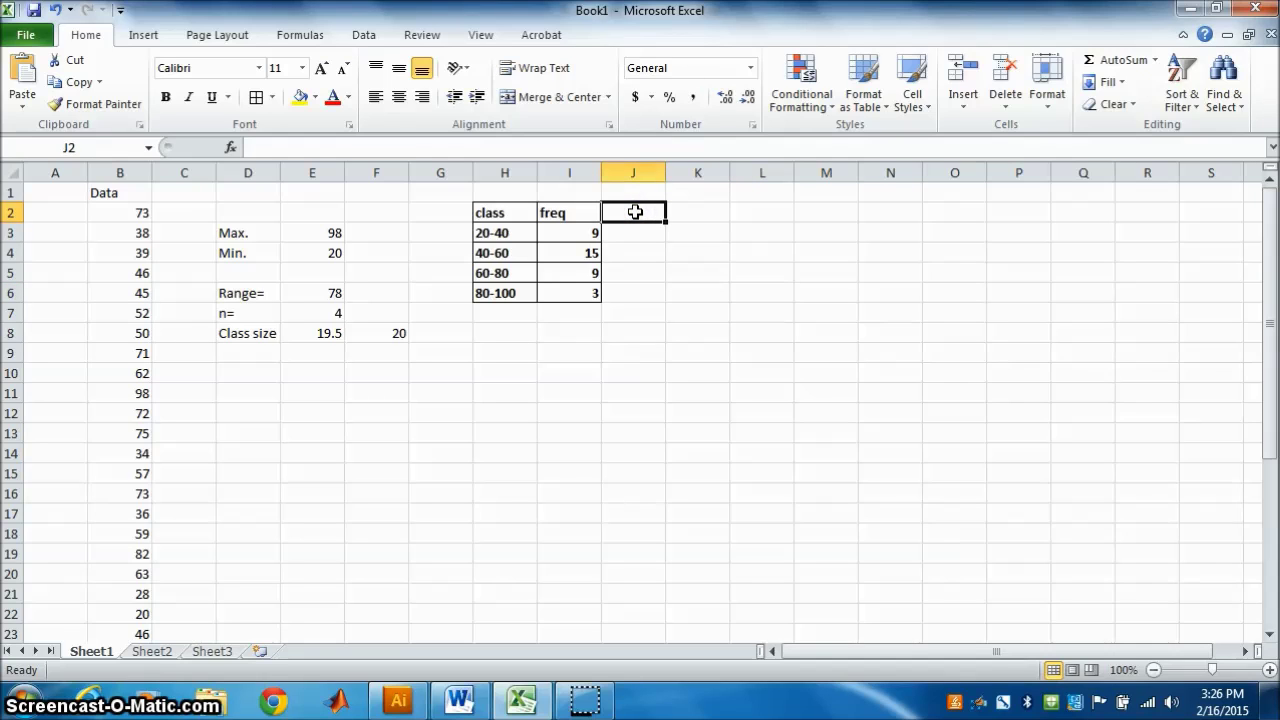
type("Rel. Freq")
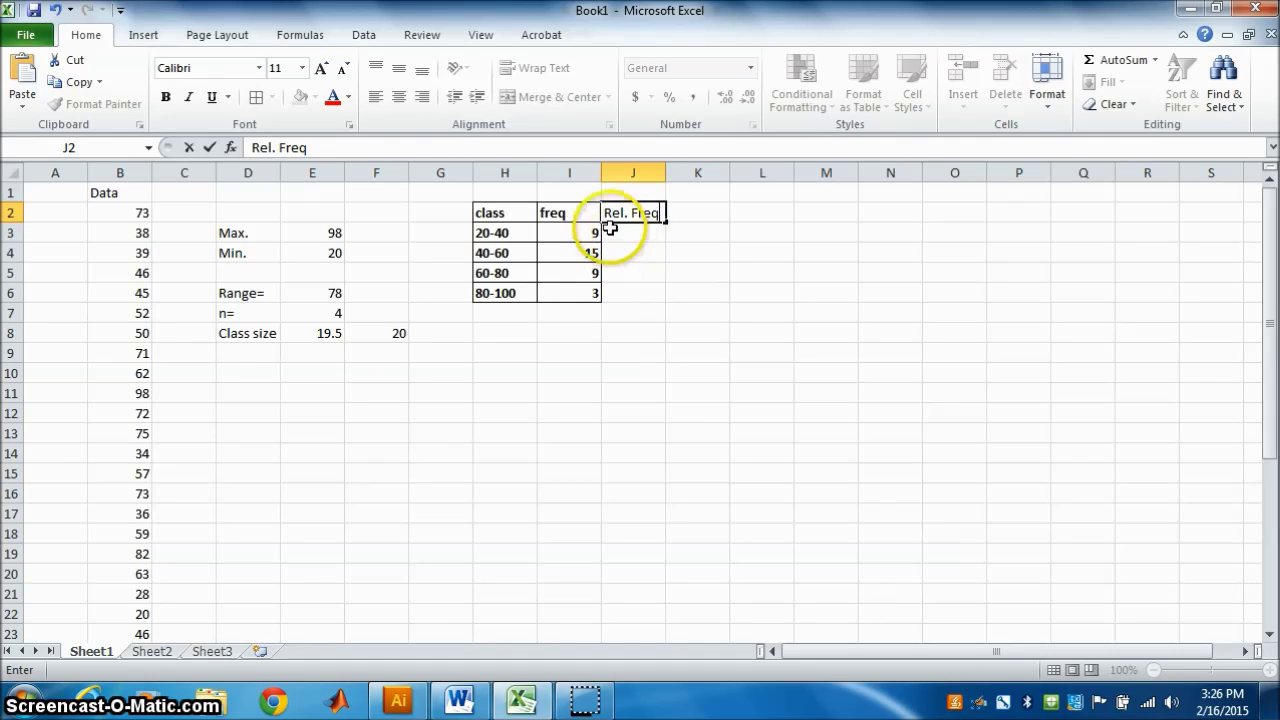
left_click(616, 236)
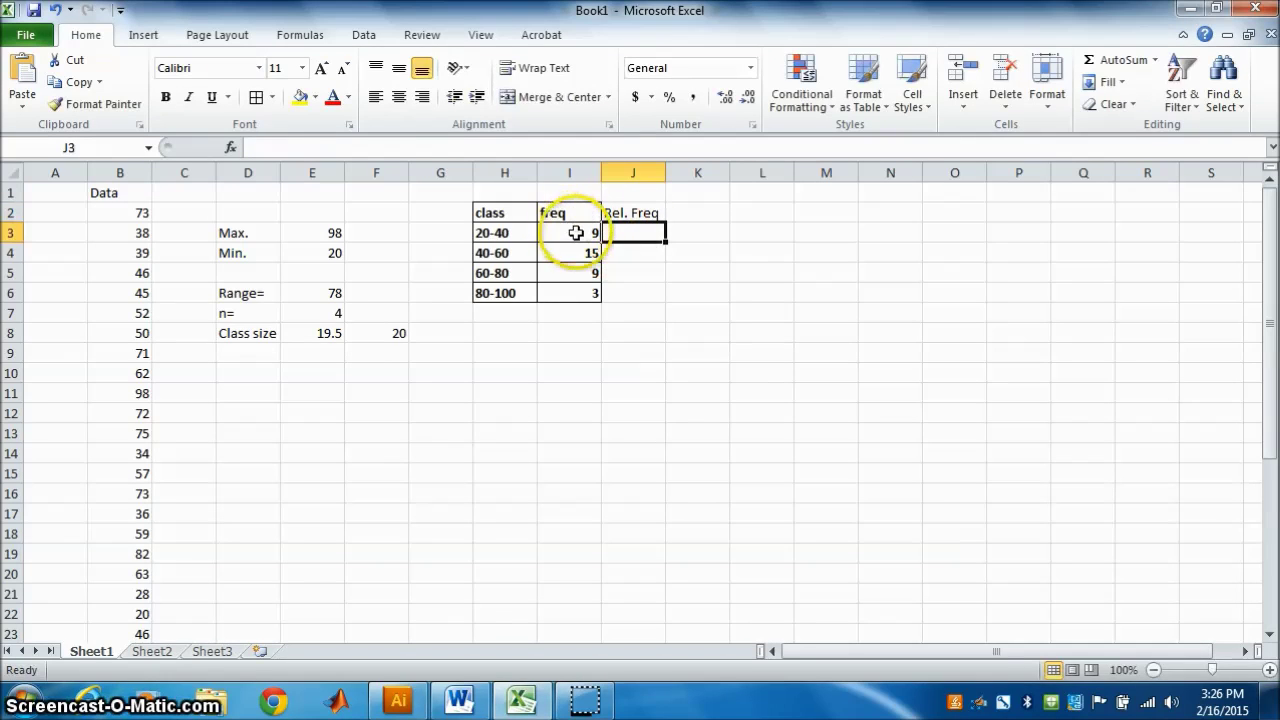
left_click_drag(577, 232, 577, 305)
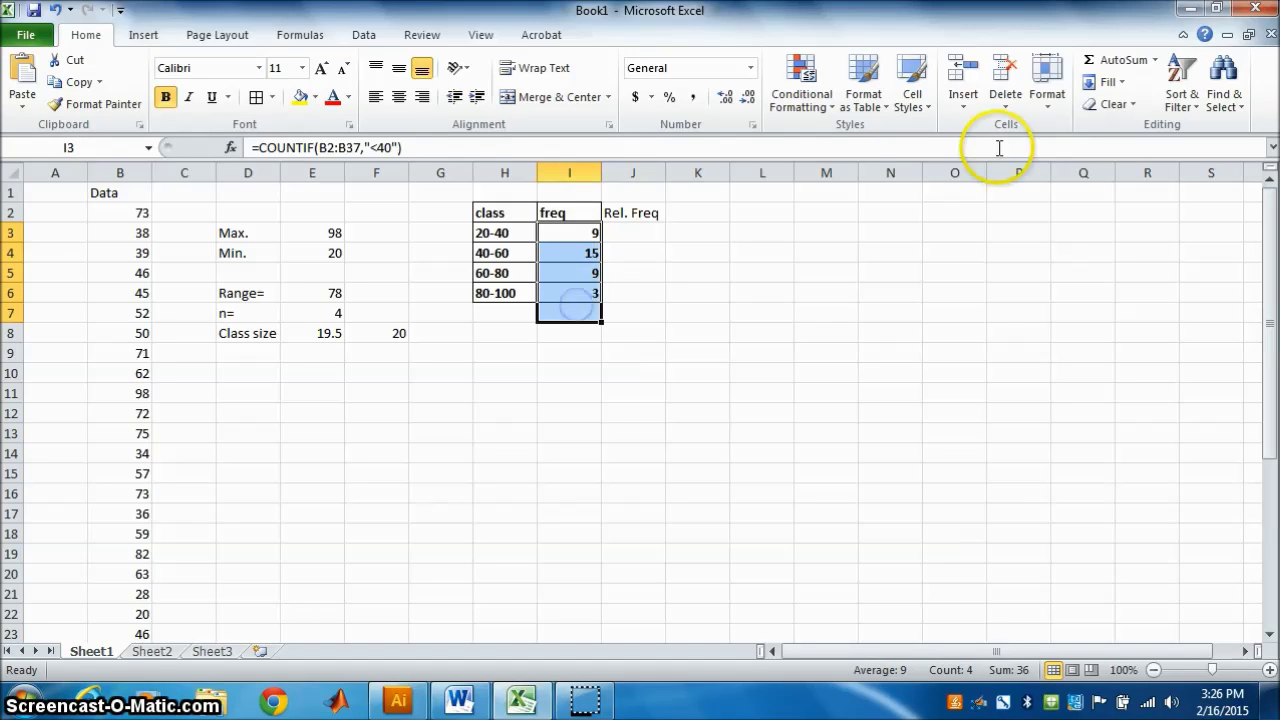
left_click(1113, 62)
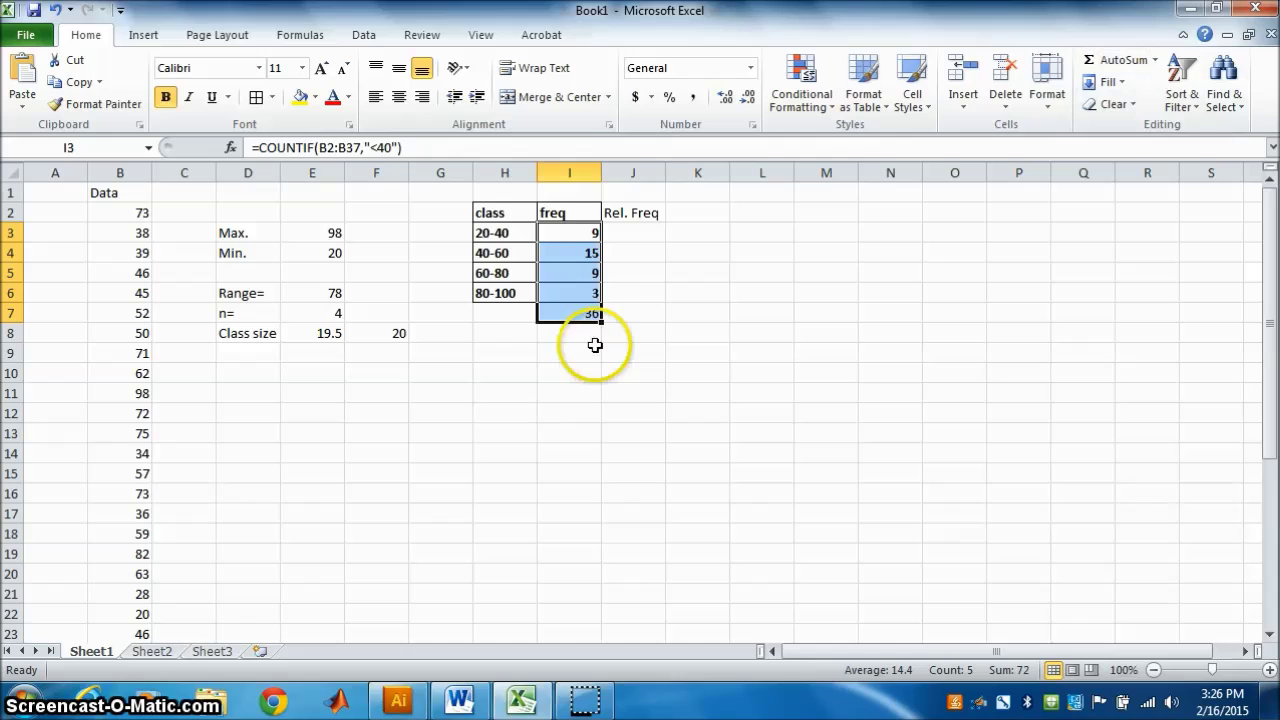
Calculate the relative frequency of class 20-40 in cell J3 with the formula =I3/I7
left_click(618, 232)
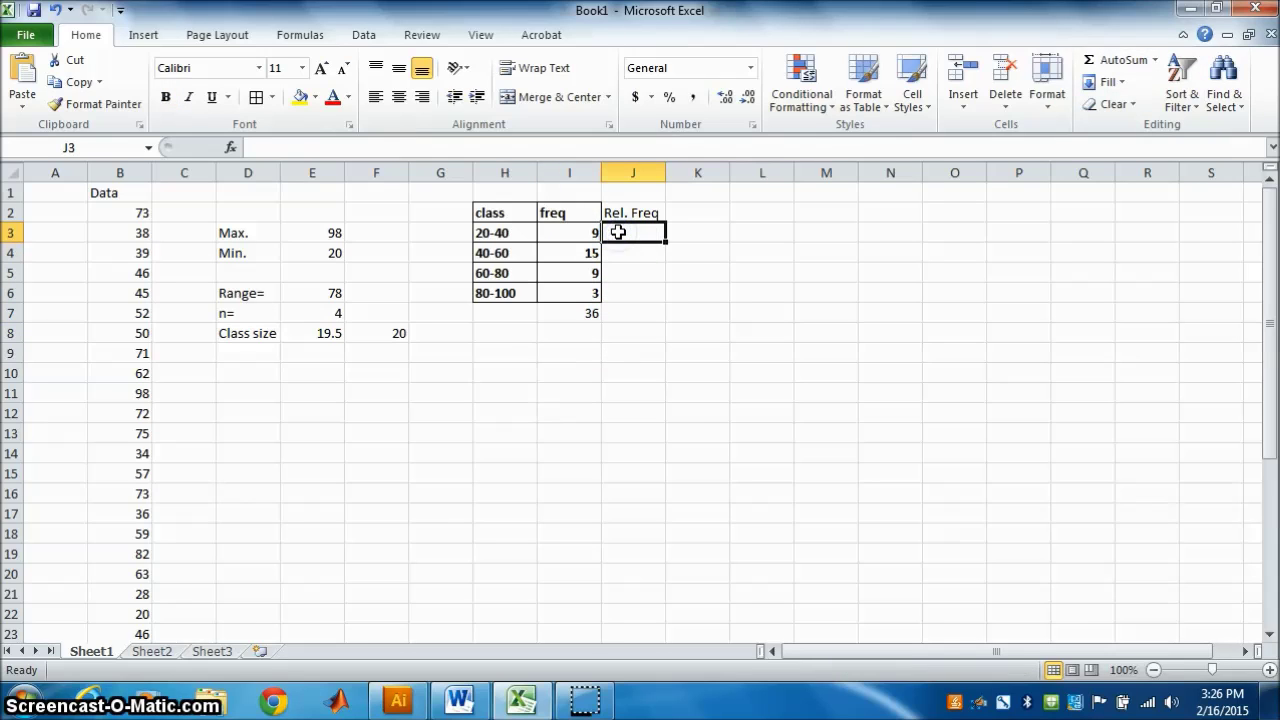
type("=")
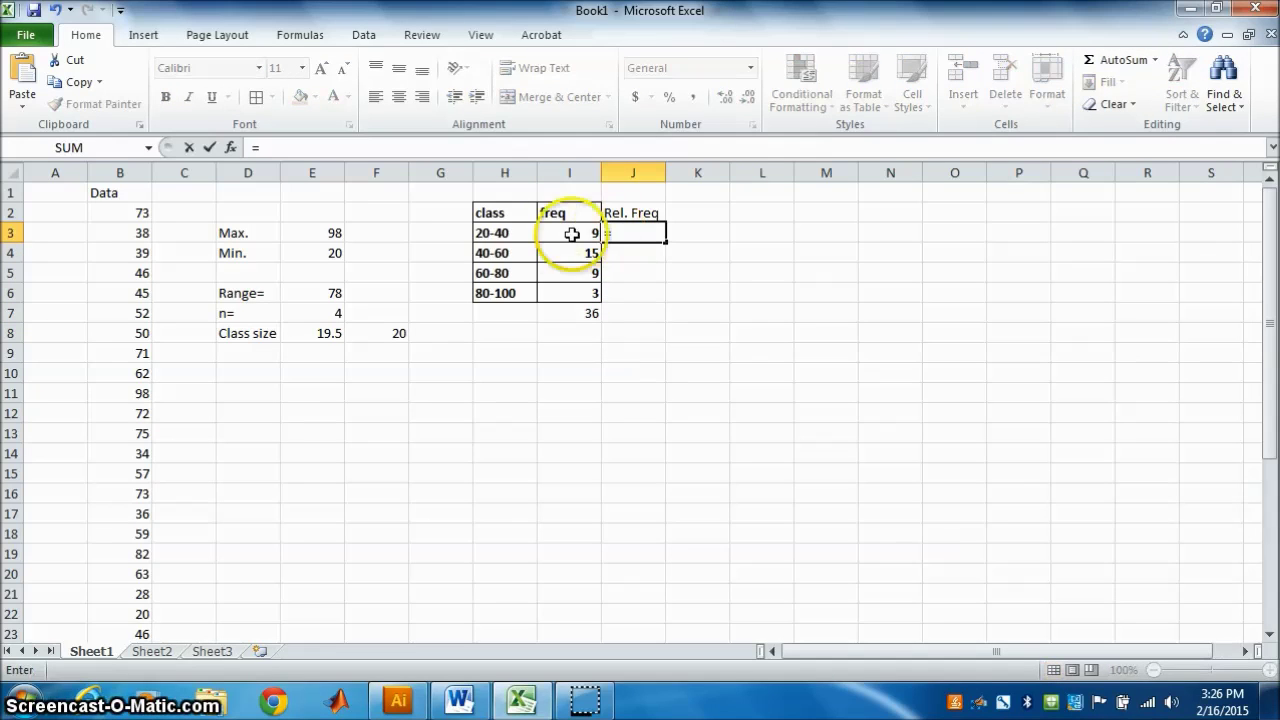
left_click(578, 235)
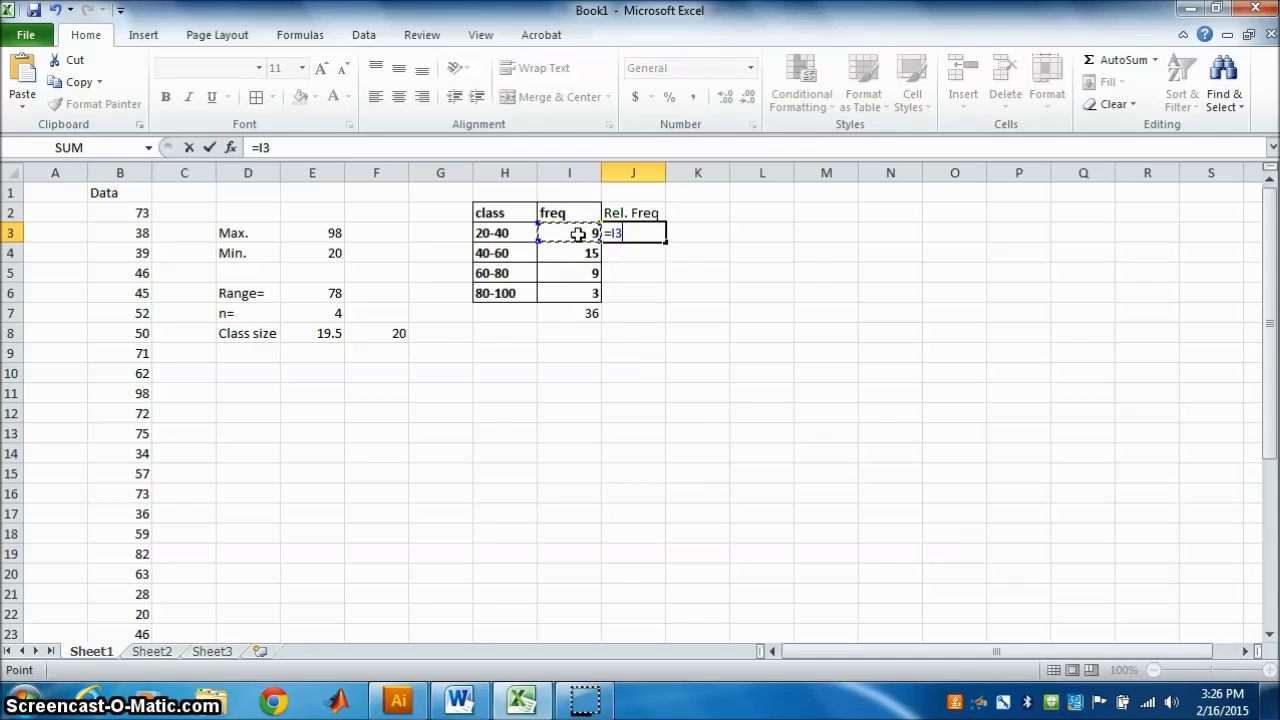
left_click(576, 314)
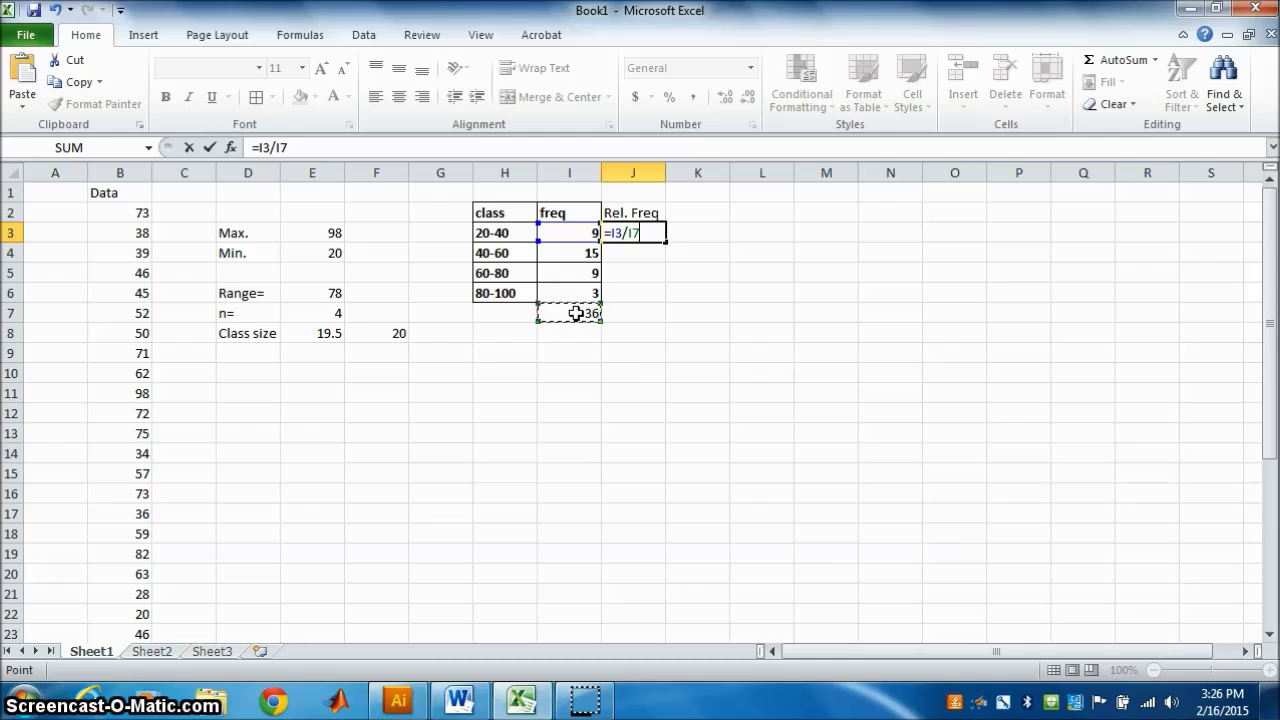
key("Return")
Try to copy the J3 formula down to J6, and undo the fill
left_click(645, 230)
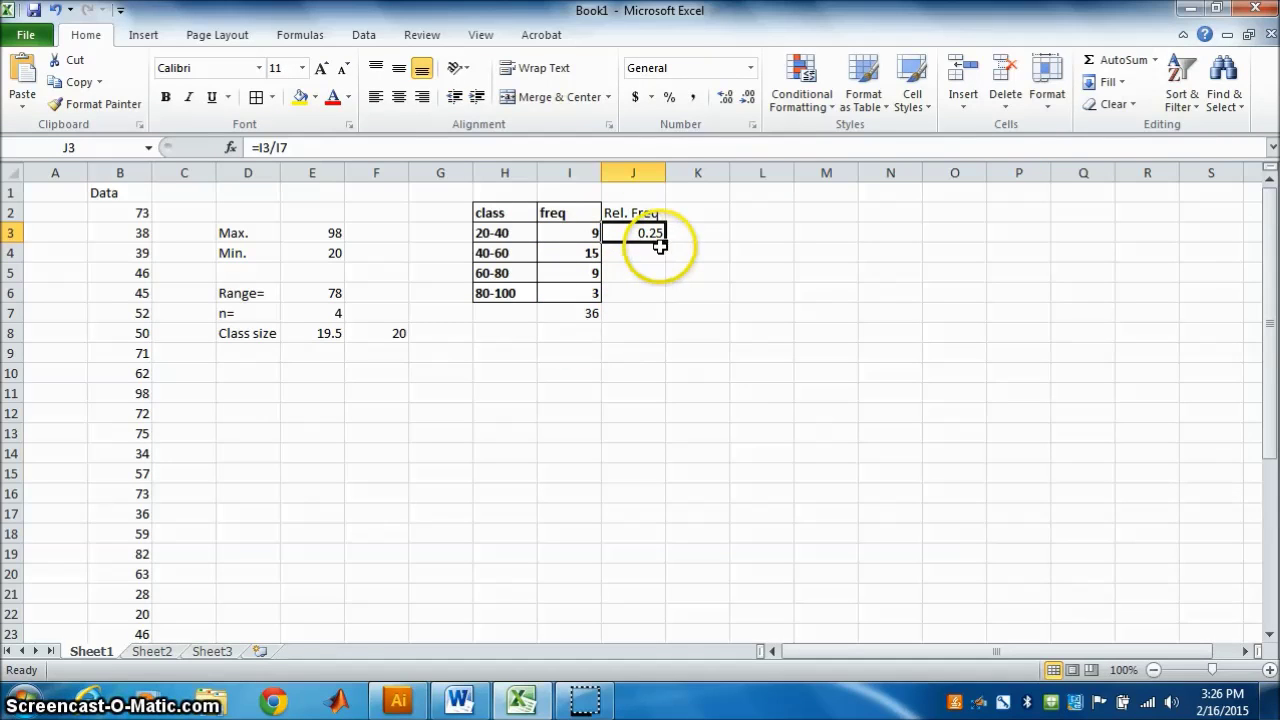
left_click_drag(665, 242, 669, 298)
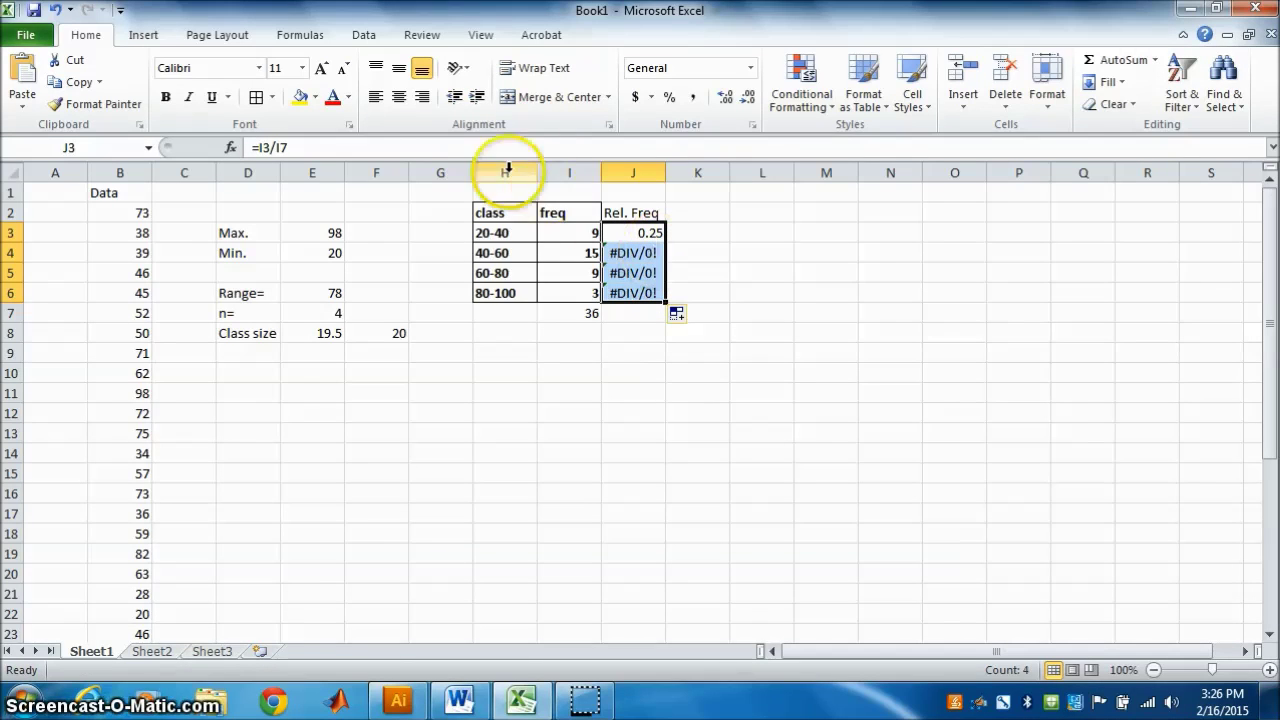
left_click(55, 14)
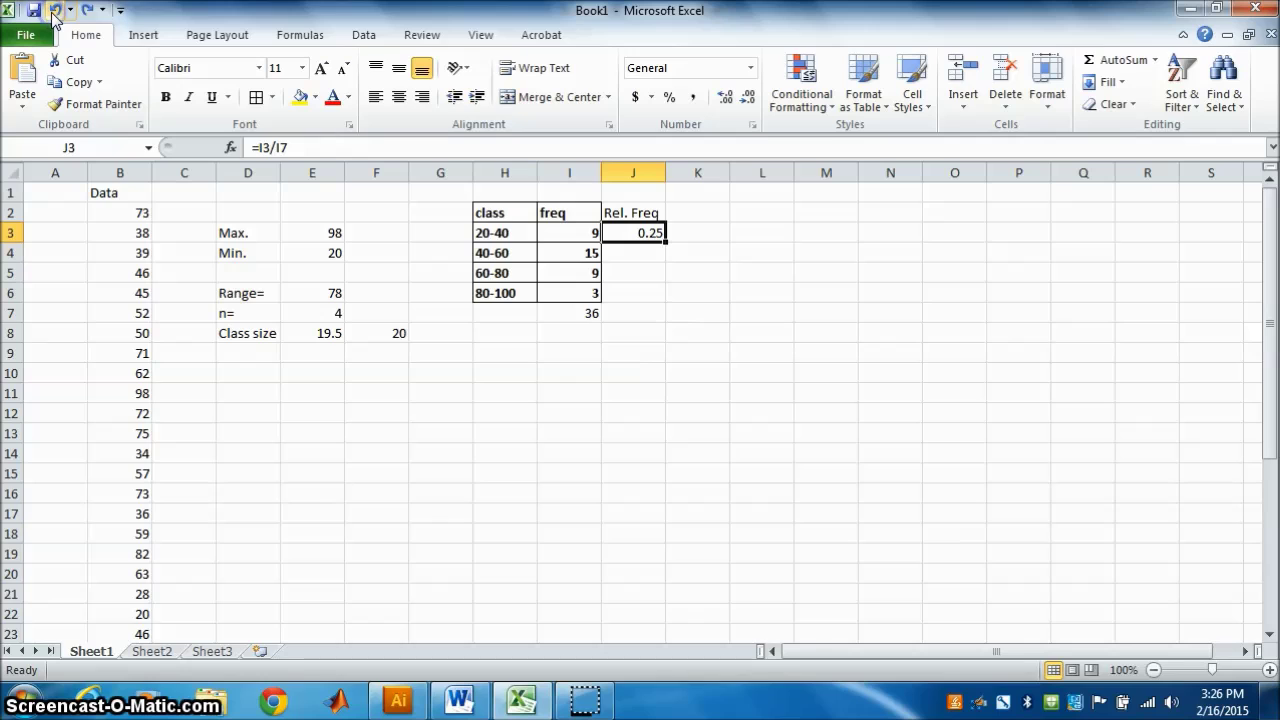
Replace the relative frequency formula in cell J3 with =I3/36
left_click(632, 232)
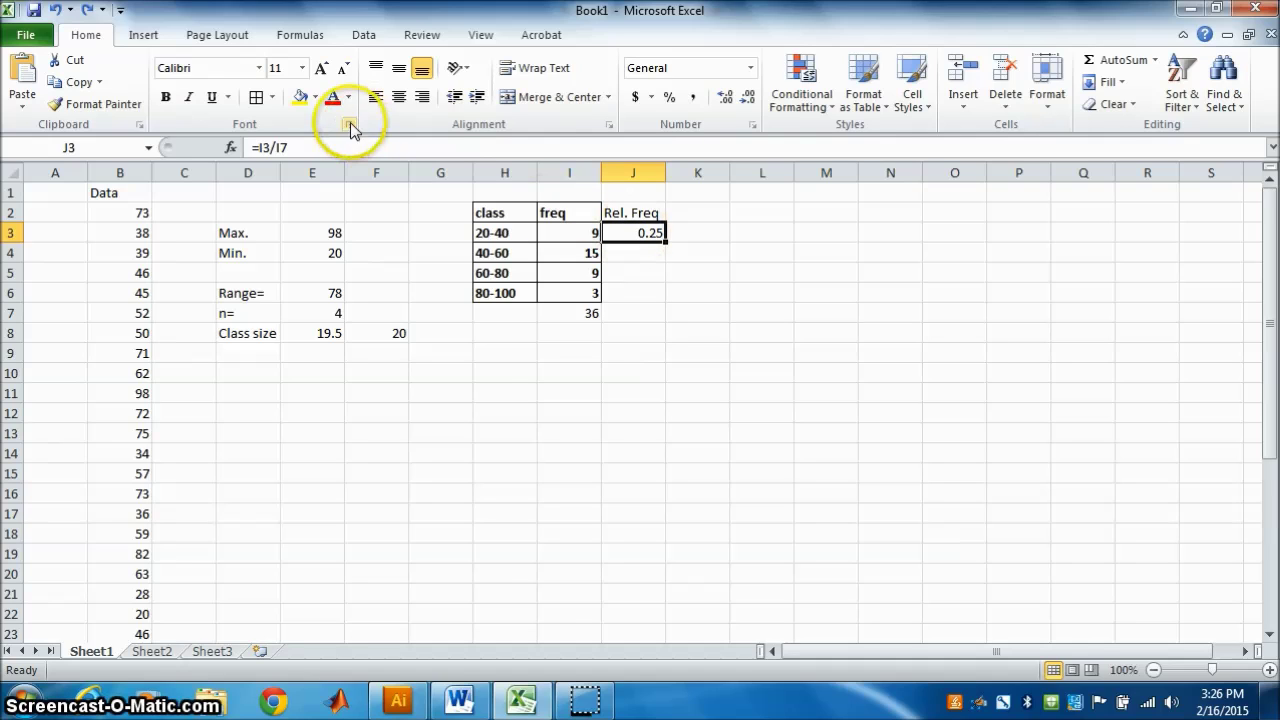
left_click(300, 146)
key("BackSpace")
key("BackSpace")
key("BackSpace")
key("BackSpace")
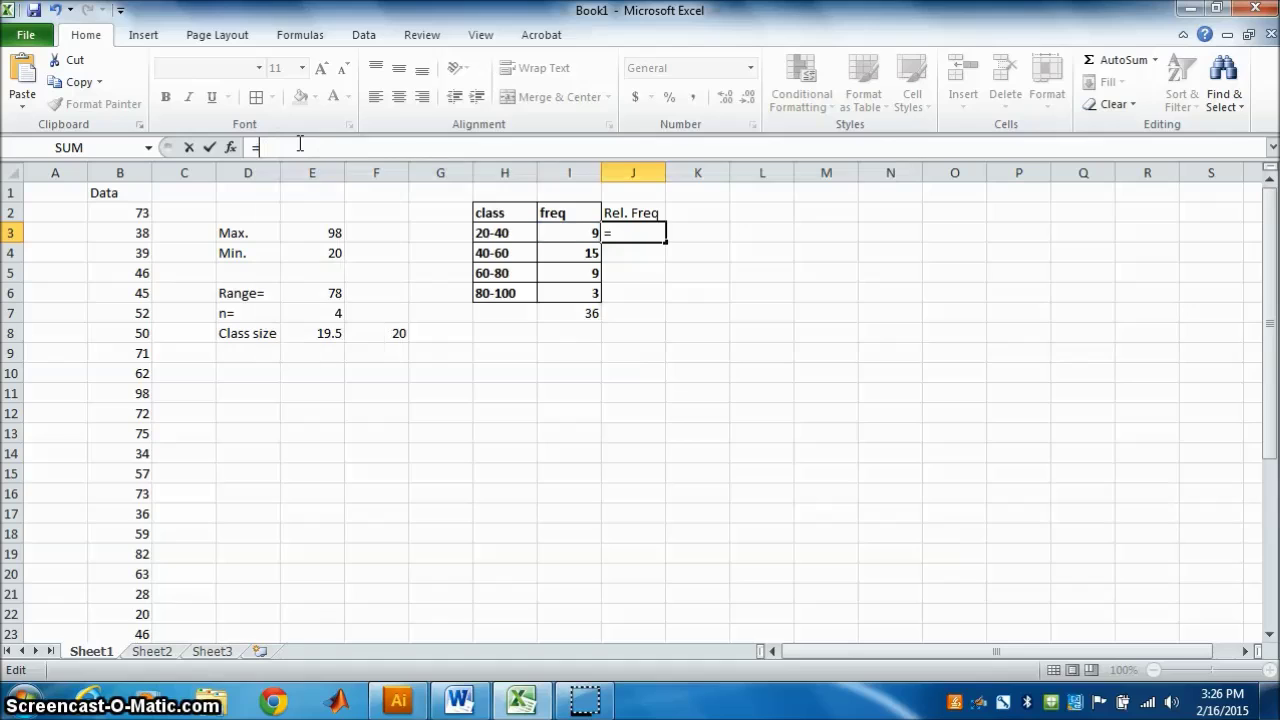
left_click(576, 230)
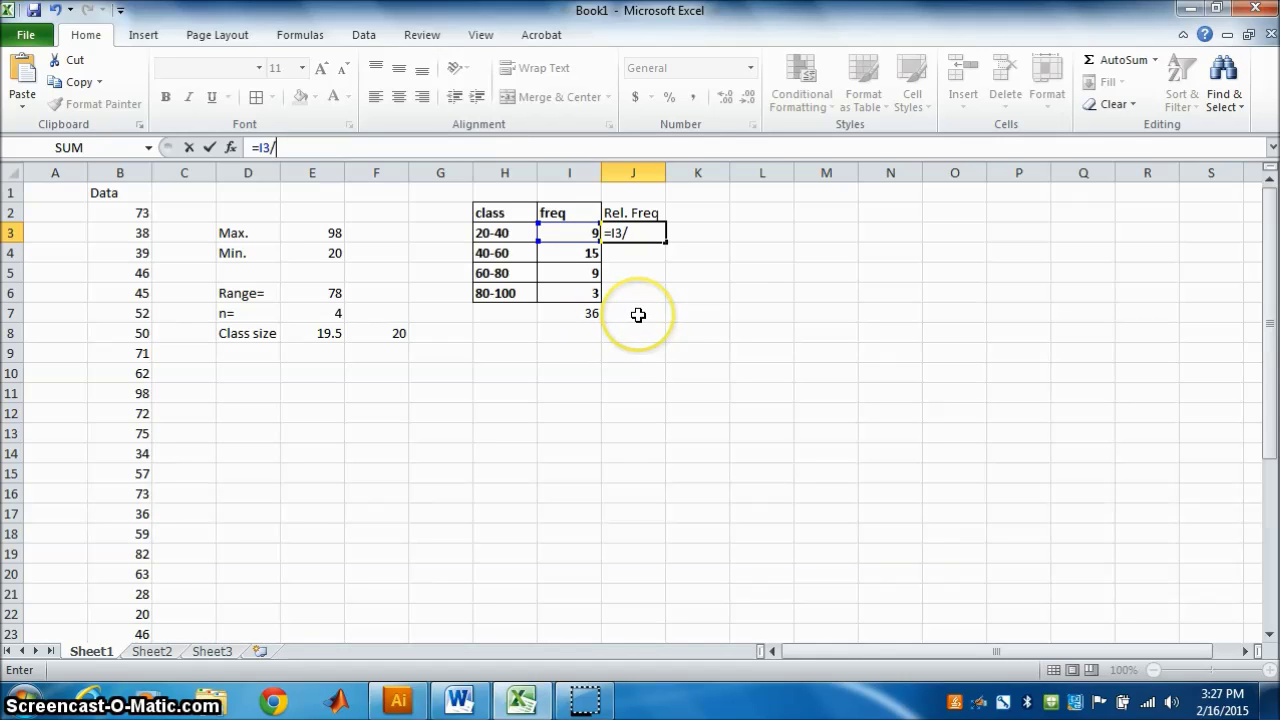
left_click(637, 233)
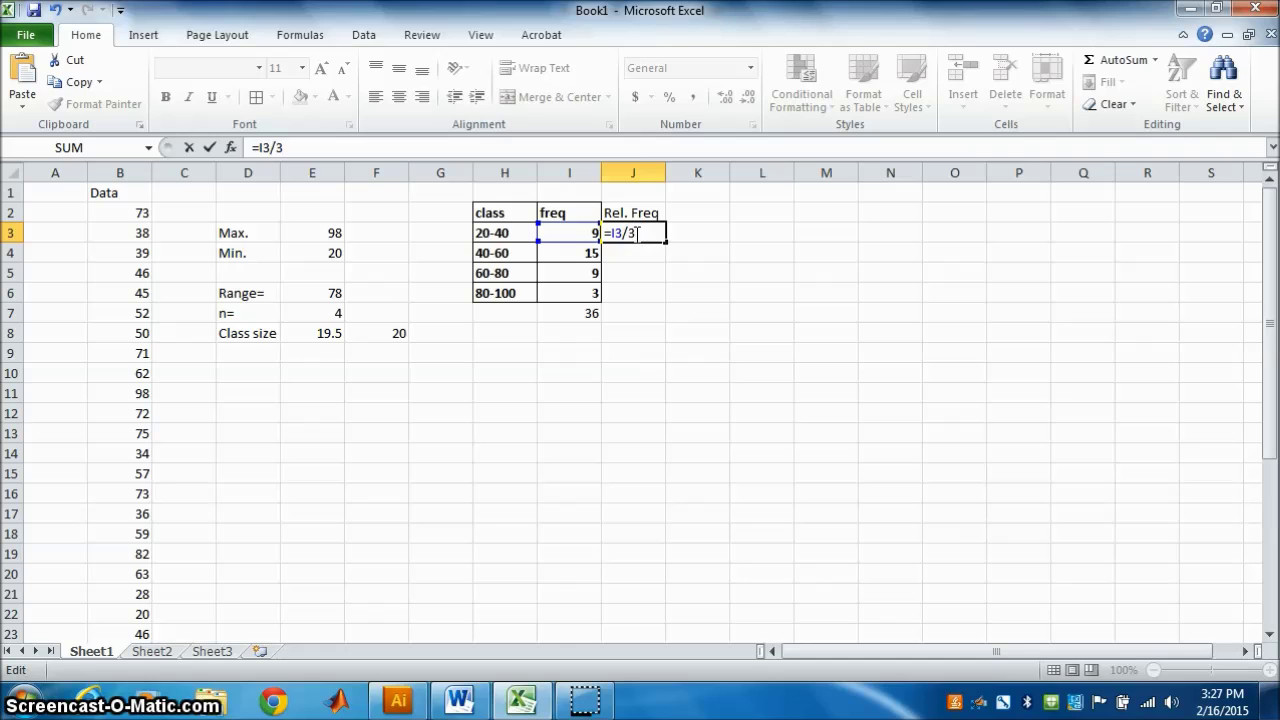
key("Return")
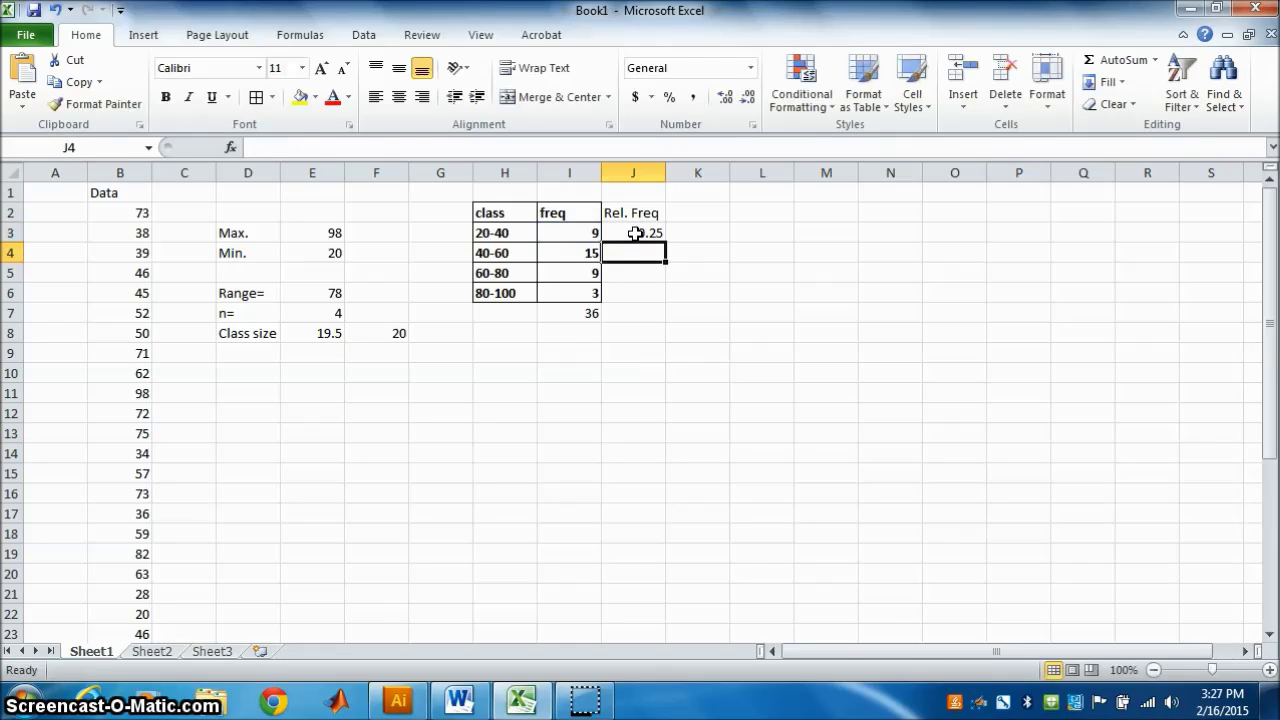
Copy the J3 formula down to J6 and format the relative frequencies with two decimal places
left_click(648, 233)
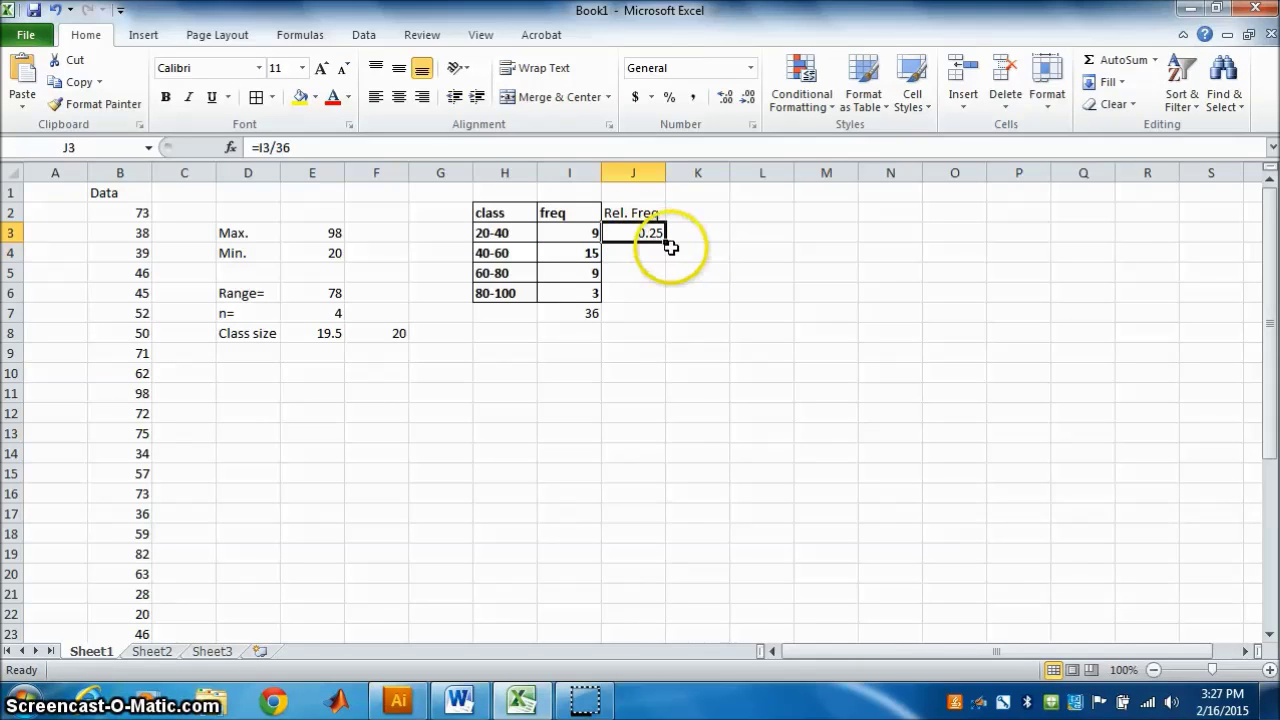
left_click_drag(667, 244, 670, 303)
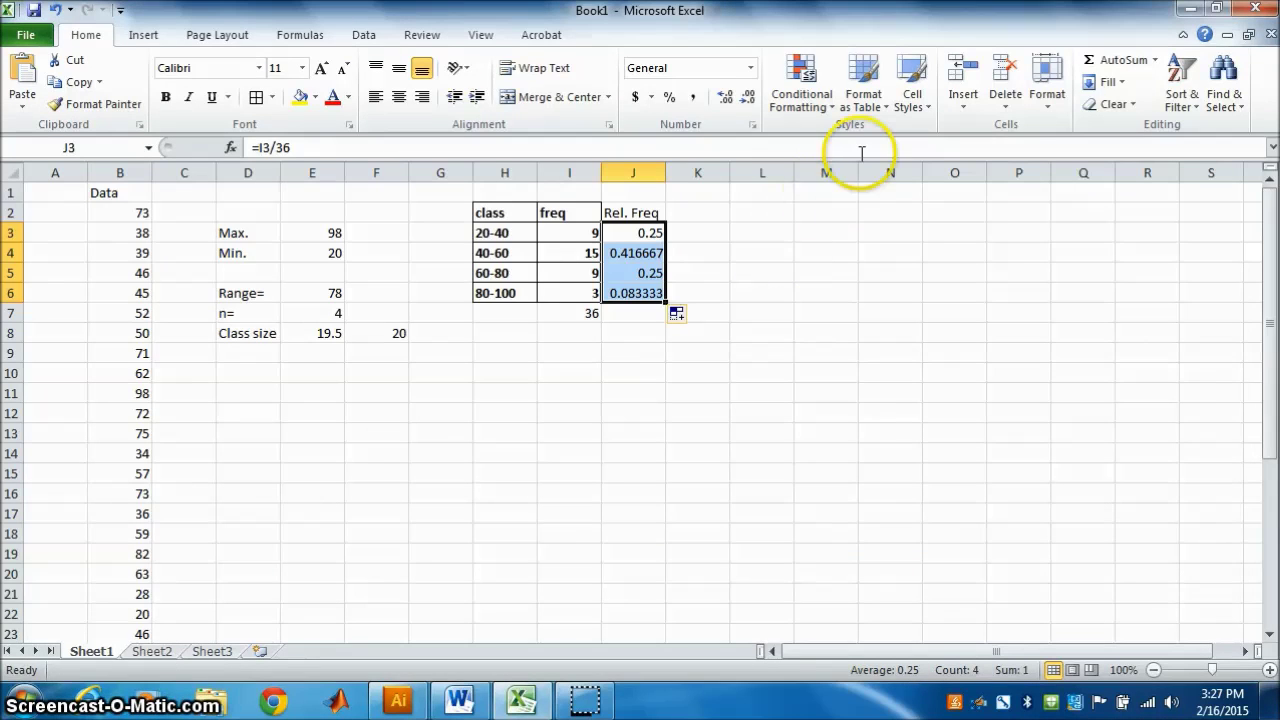
left_click(749, 100)
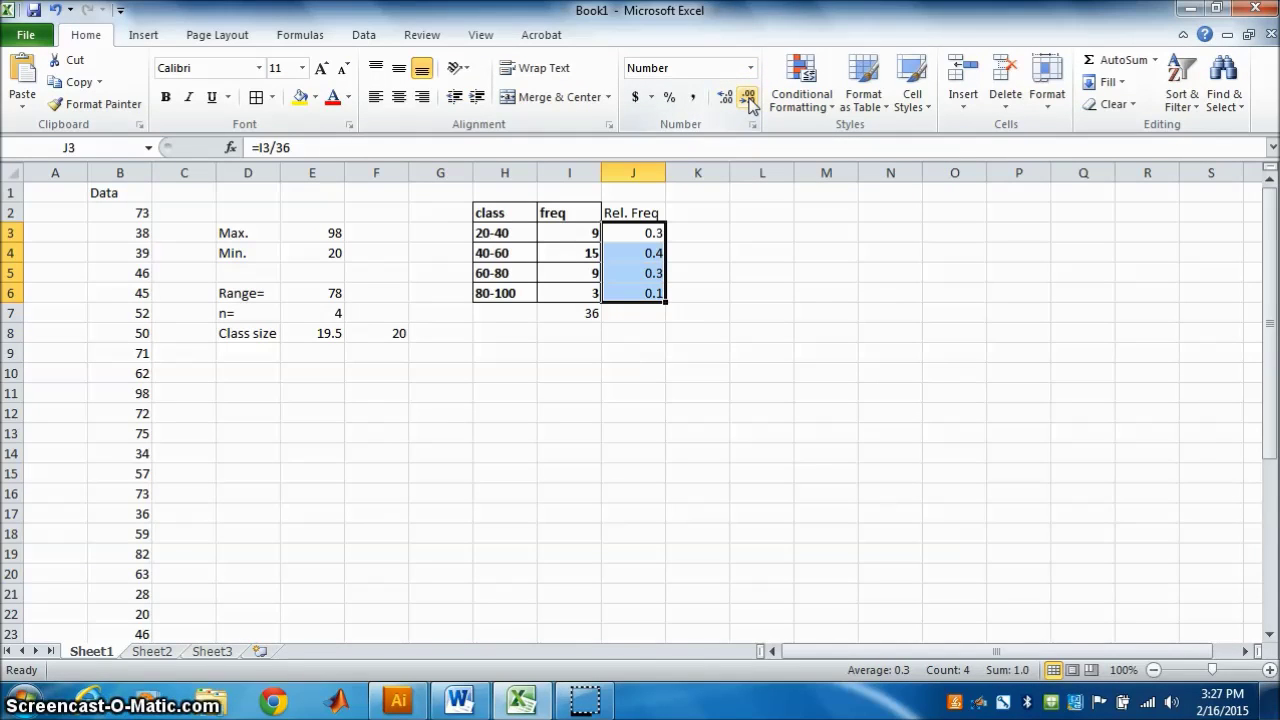
left_click(718, 98)
left_click(718, 98)
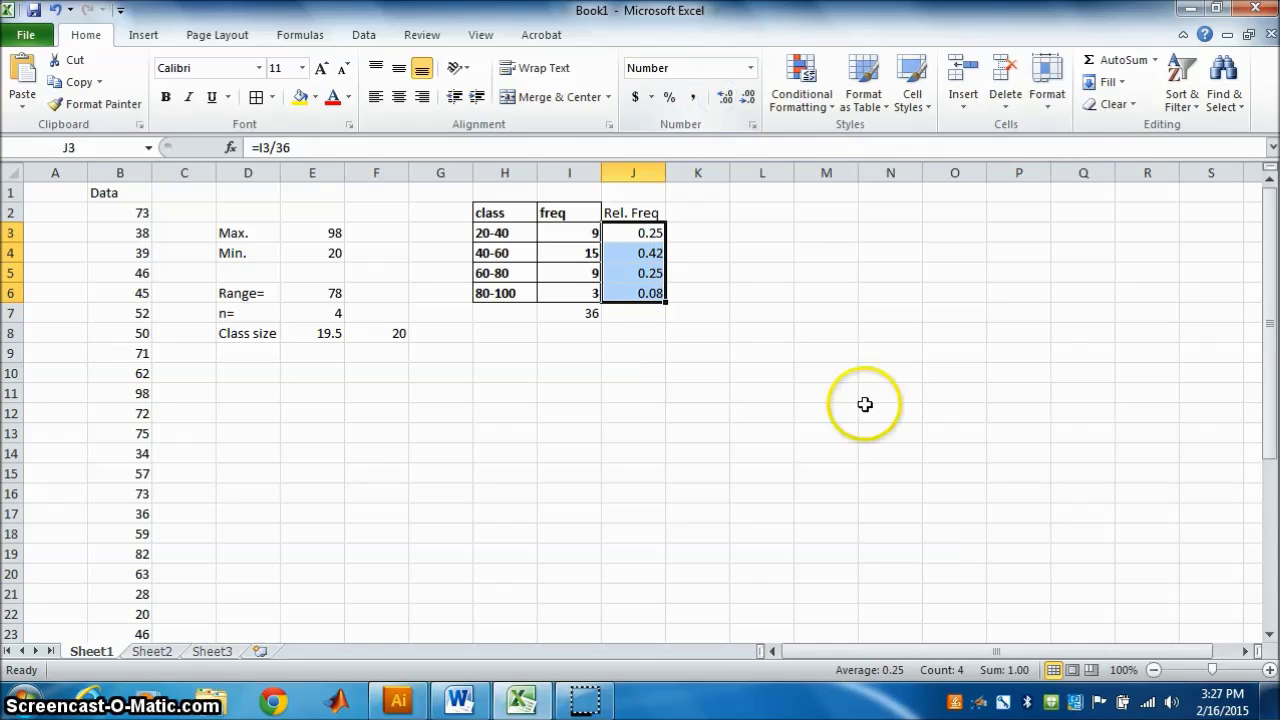
Enter the heading "Percent freq" in cell K2
left_click(717, 214)
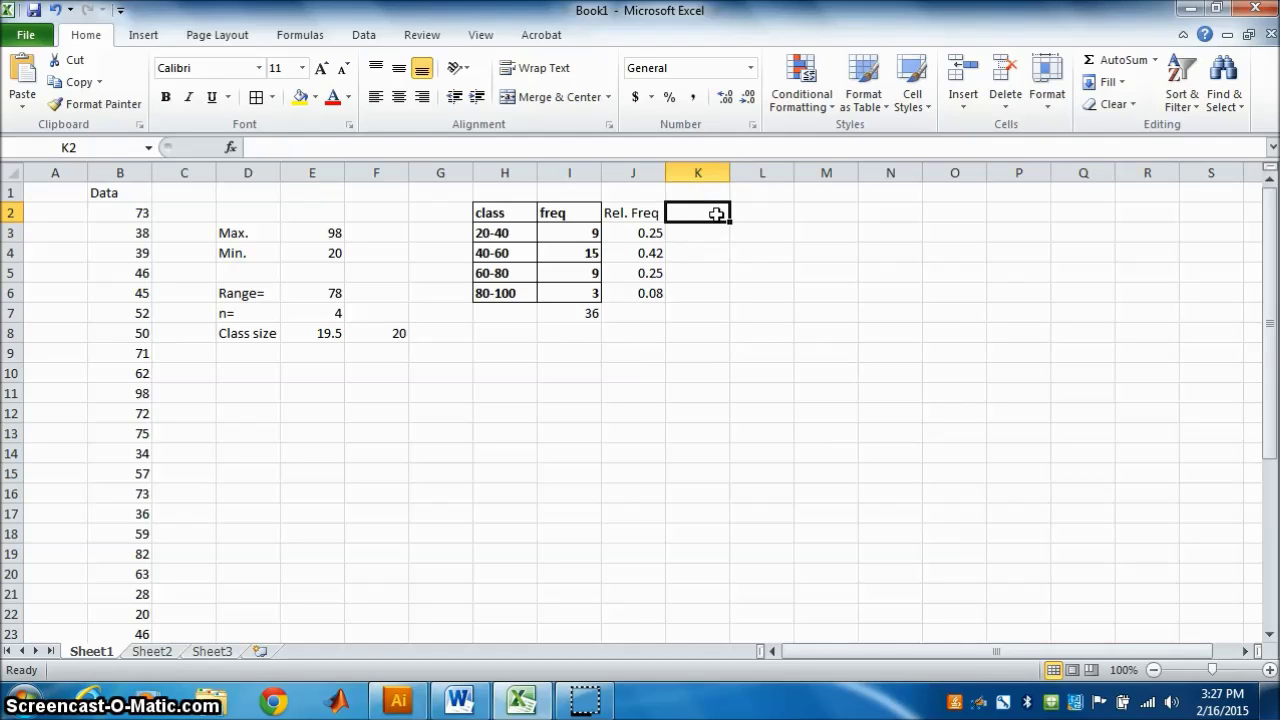
type("Percent f")
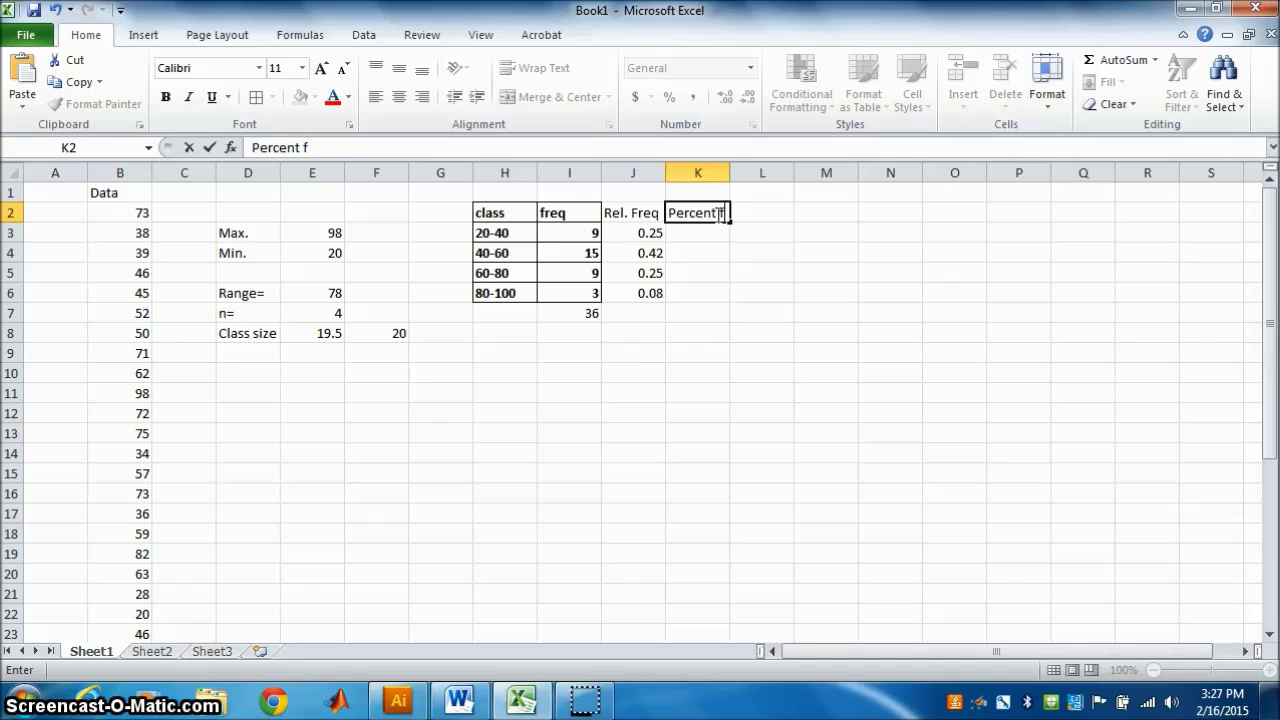
type("req")
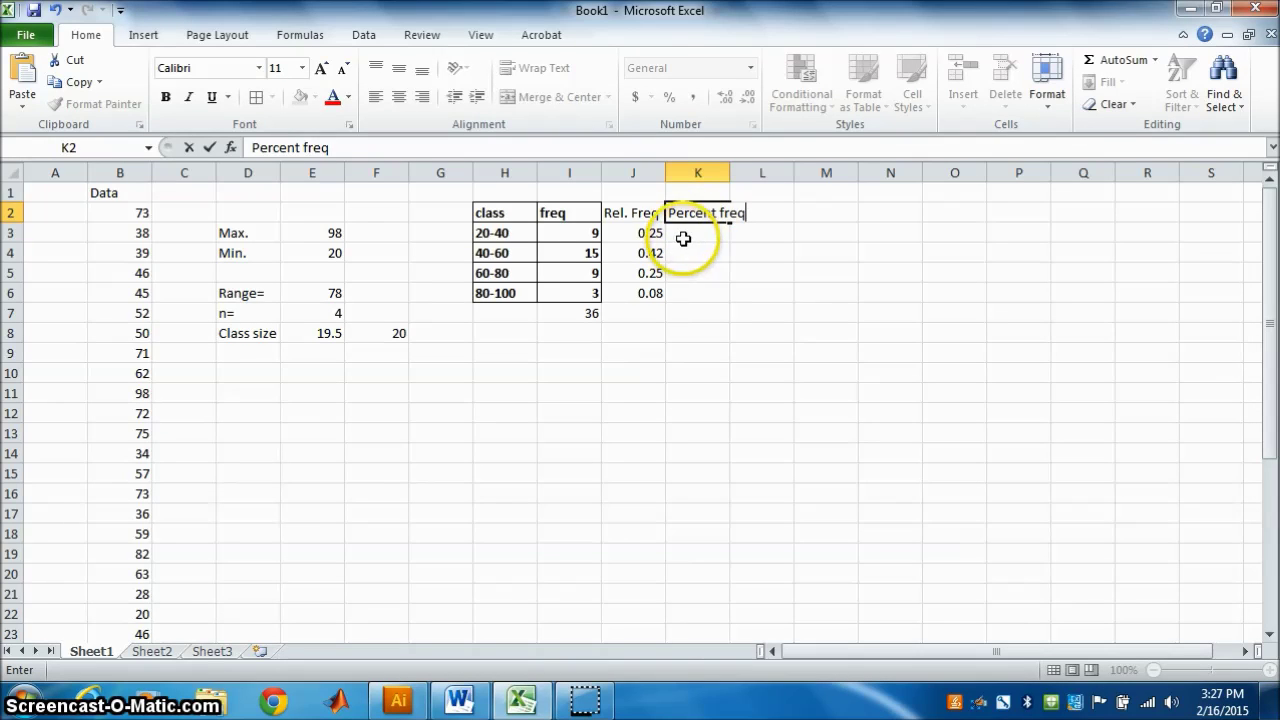
Calculate the percent frequency in cell K3 as =J3*100 and copy the formula down to K6
left_click(688, 234)
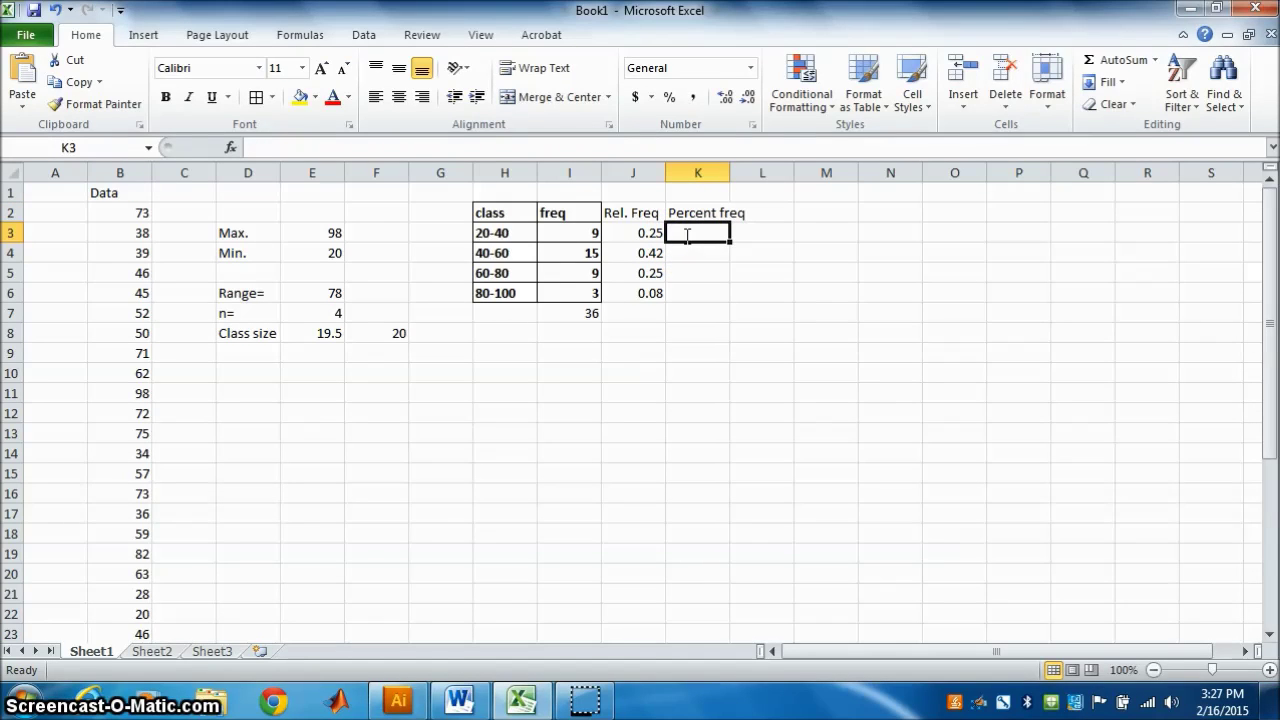
type("=")
left_click(642, 236)
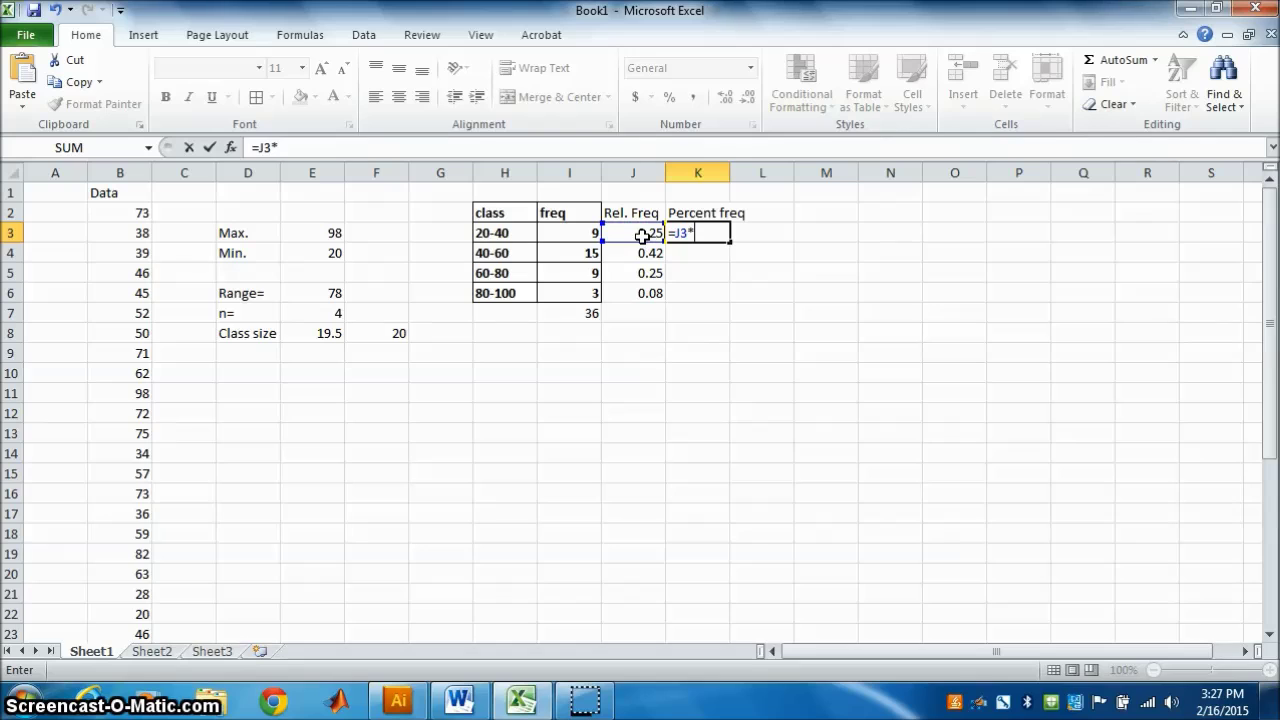
type("1")
type("1")
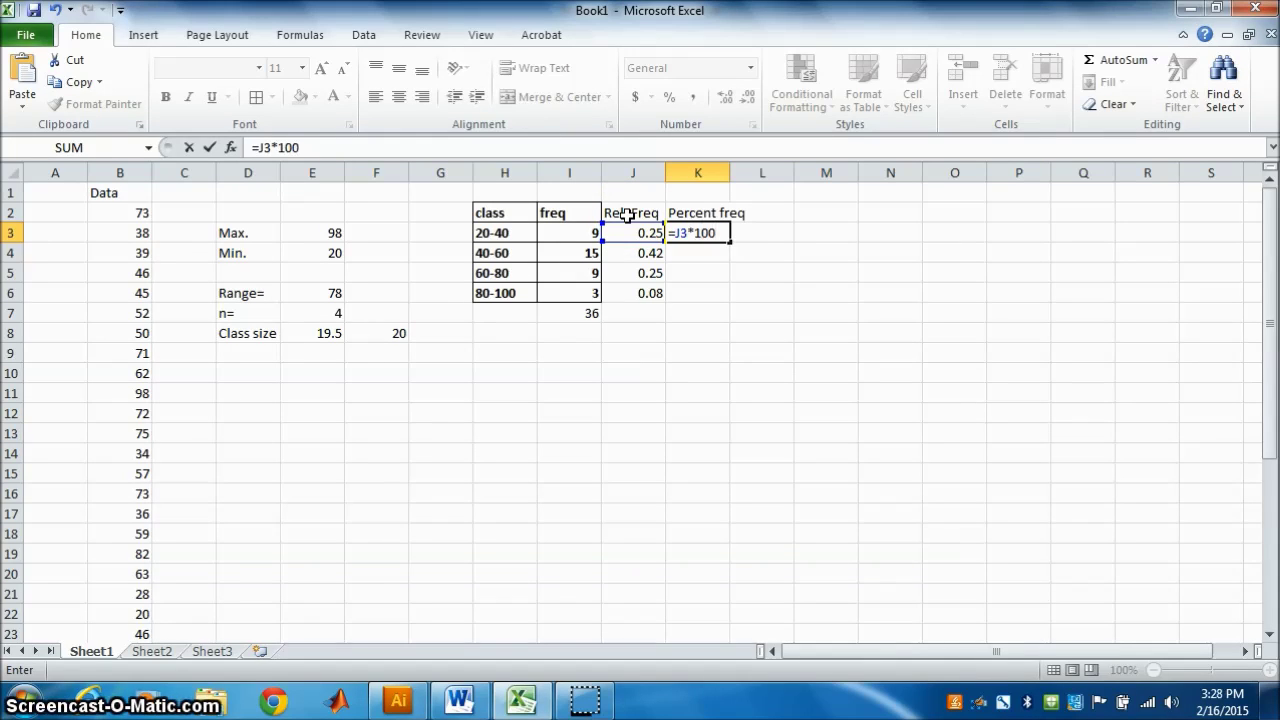
key("Return")
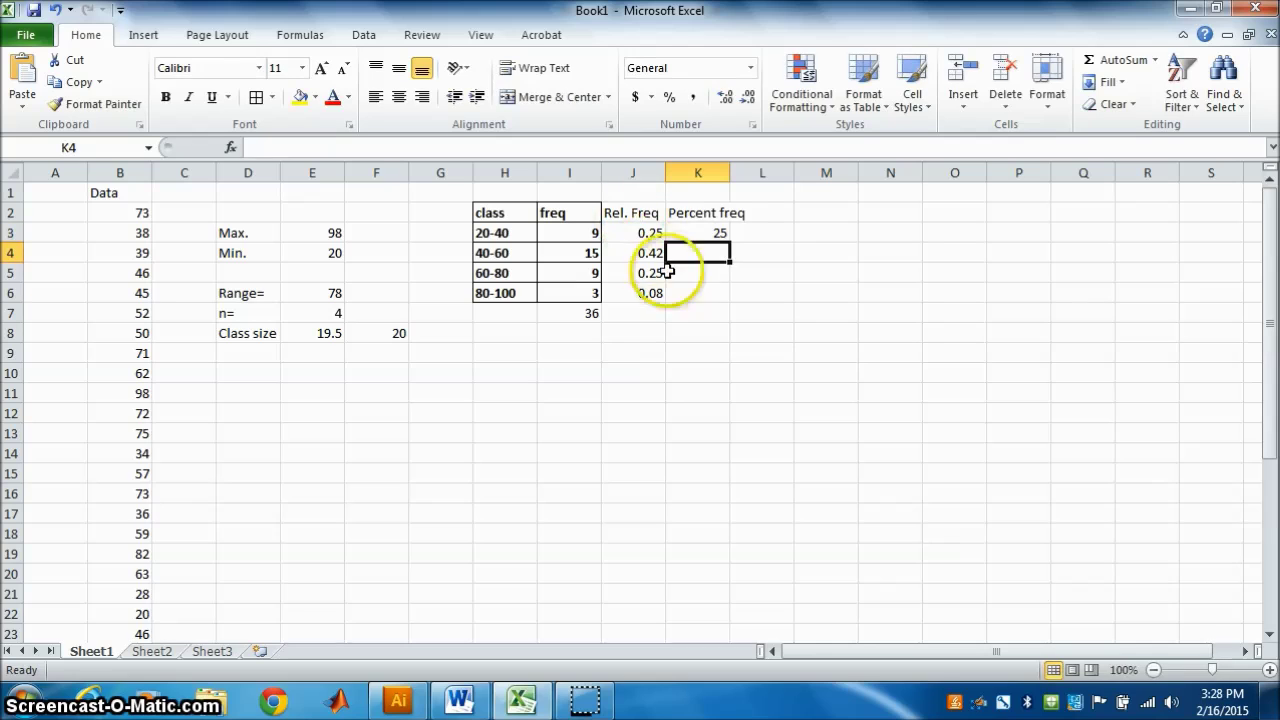
left_click(715, 233)
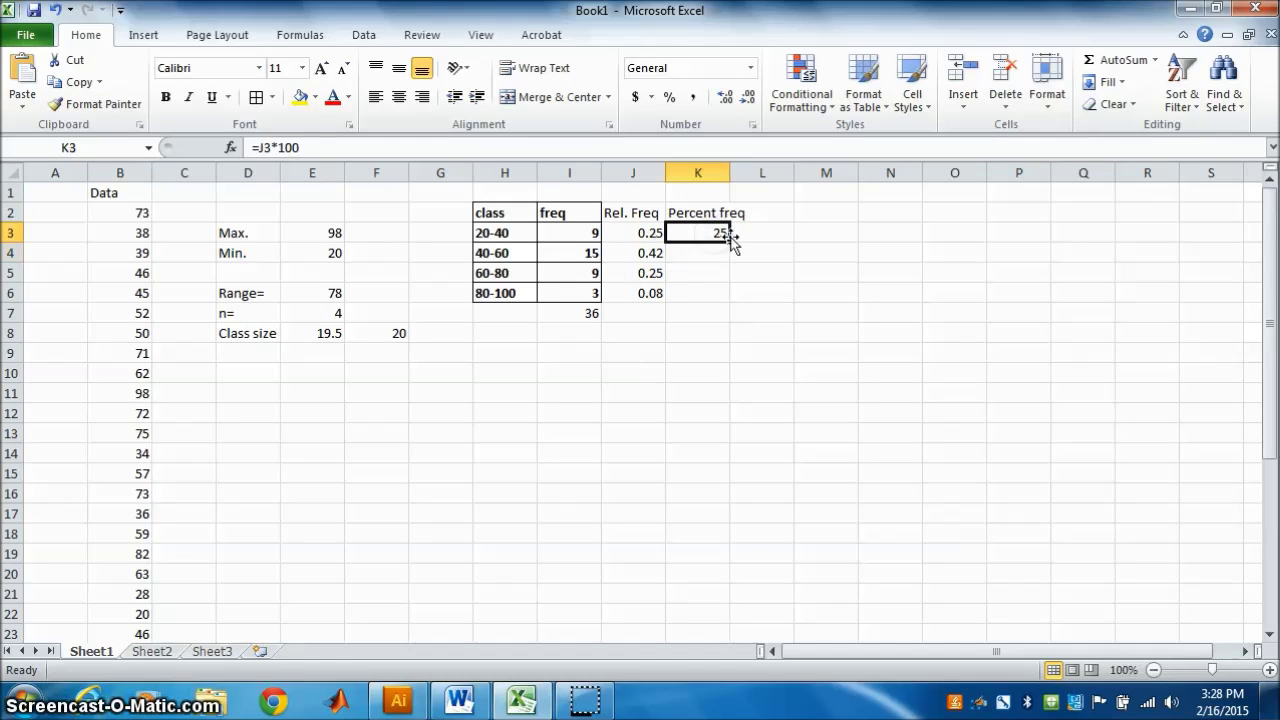
left_click_drag(730, 241, 731, 300)
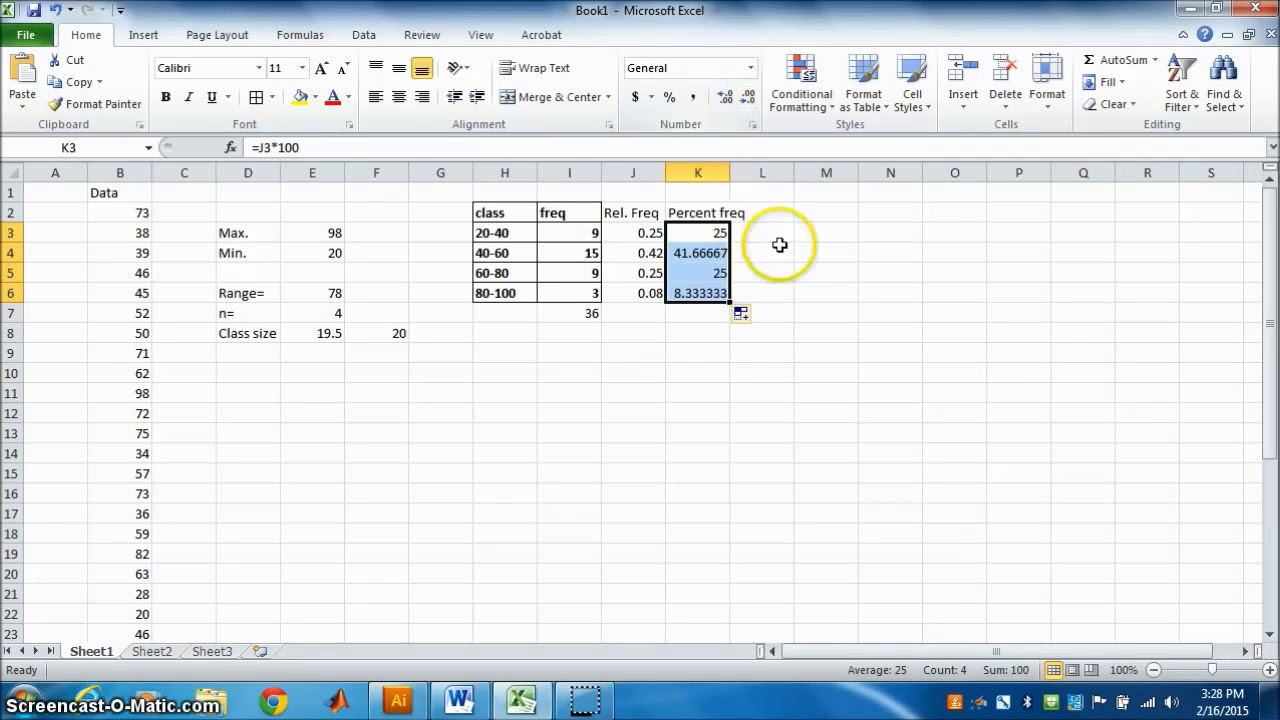
Try to reduce the number of decimal places in the percent frequencies K3 to K6
left_click_drag(777, 250, 826, 253)
left_click_drag(695, 233, 700, 293)
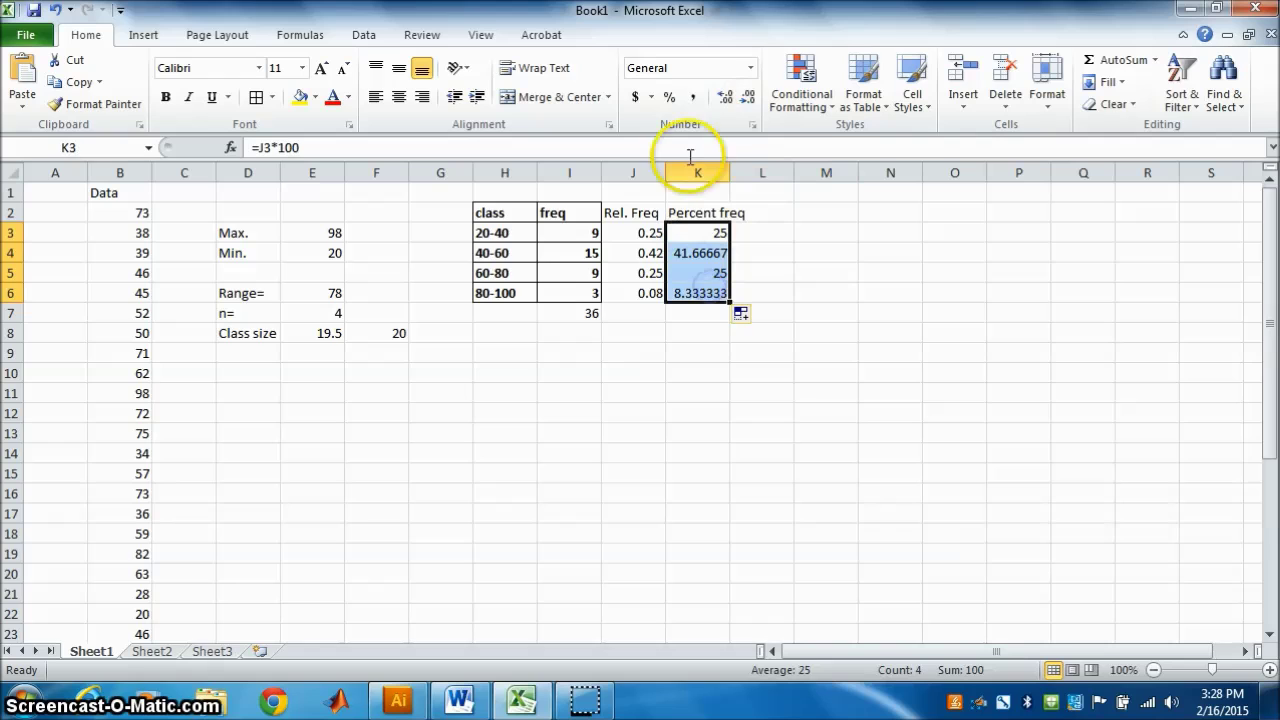
left_click(745, 100)
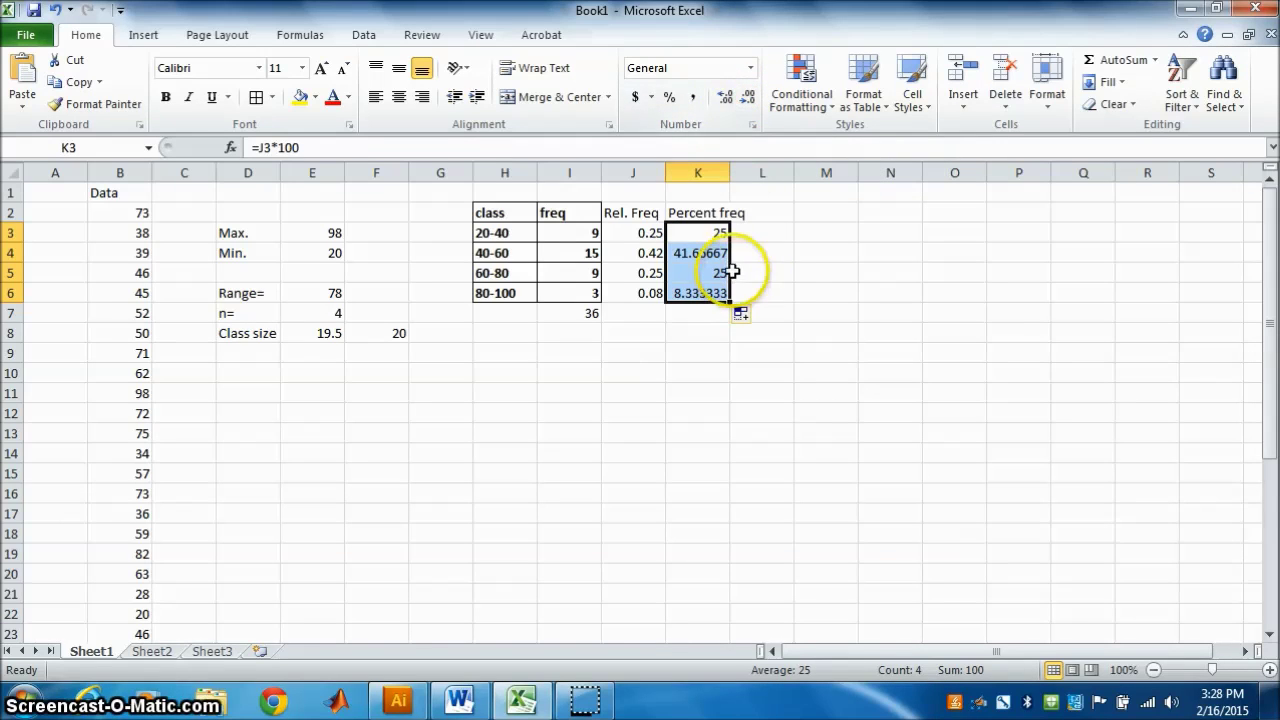
left_click(703, 349)
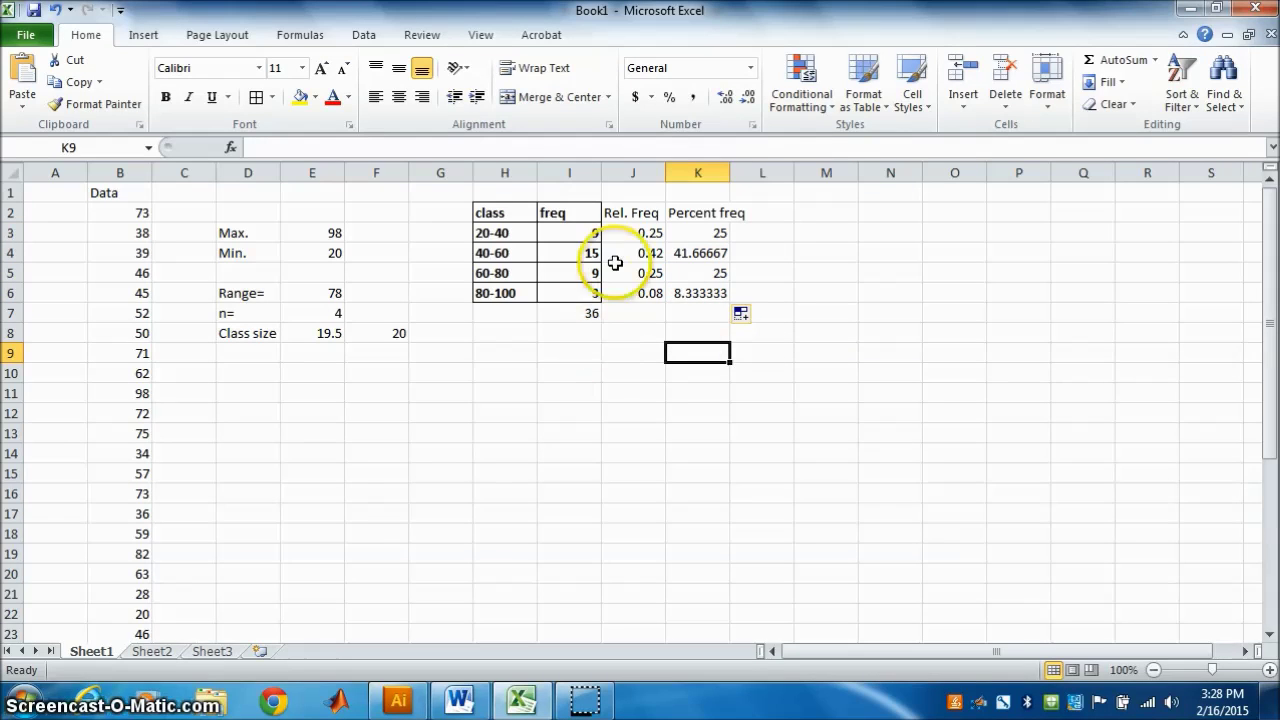
Apply all borders to the relative and percent frequency cells J2 to K6 and widen column K to fit its heading
left_click_drag(626, 212, 730, 290)
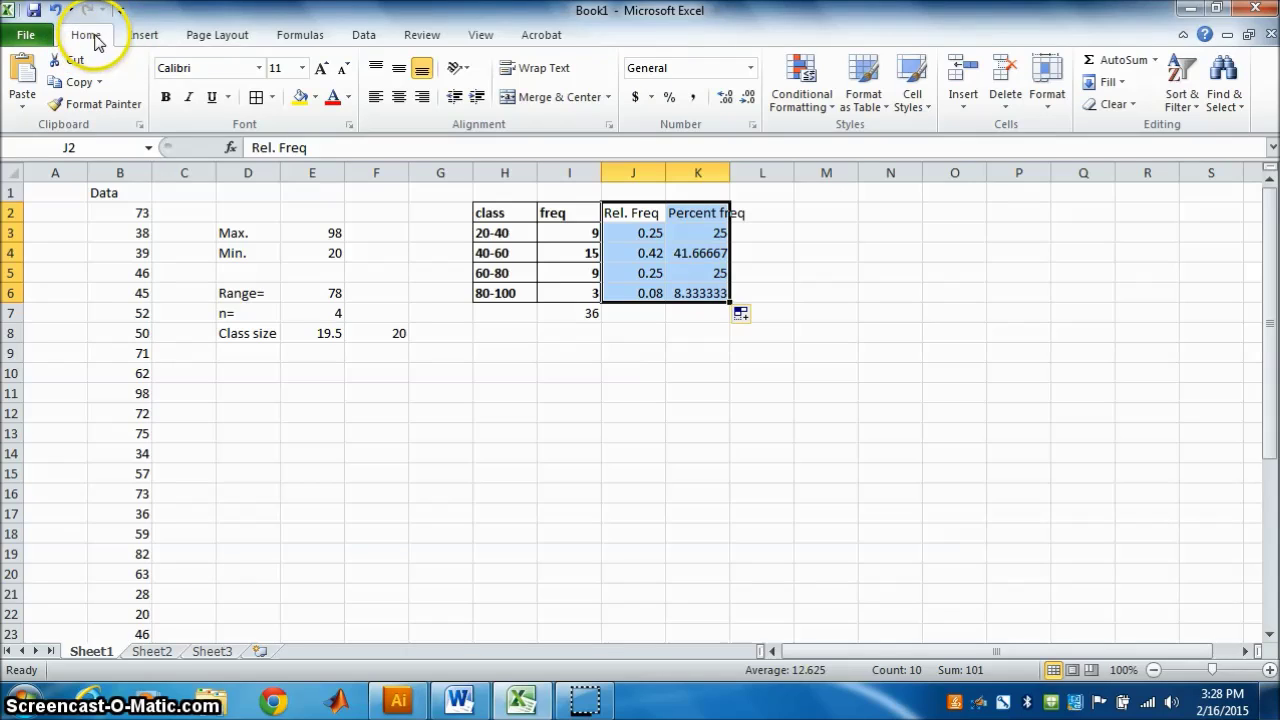
left_click(141, 36)
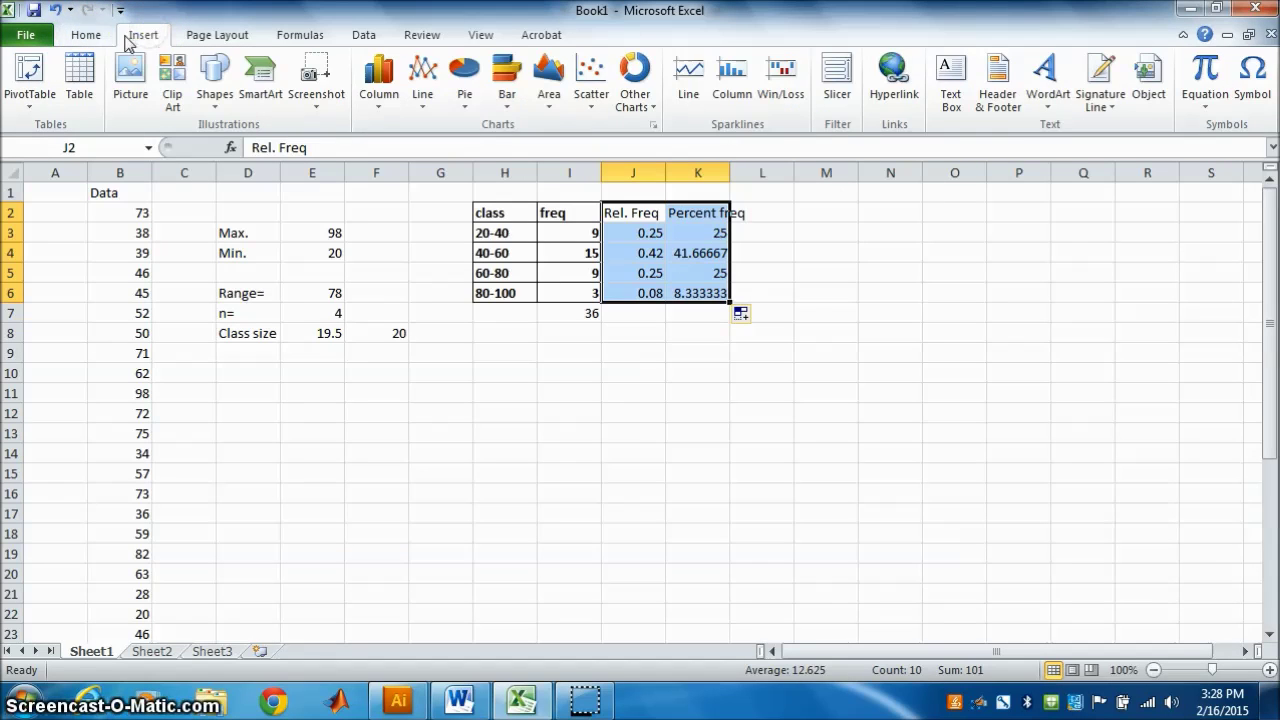
left_click(86, 35)
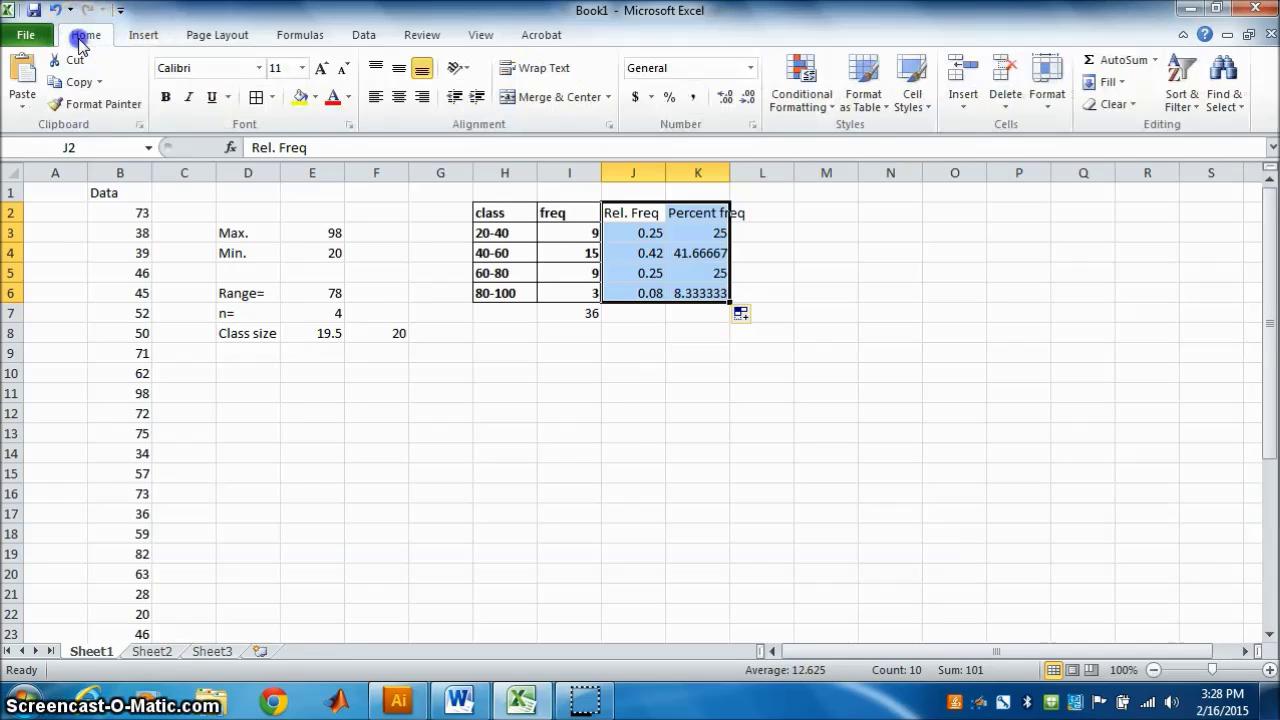
left_click(272, 98)
left_click(278, 256)
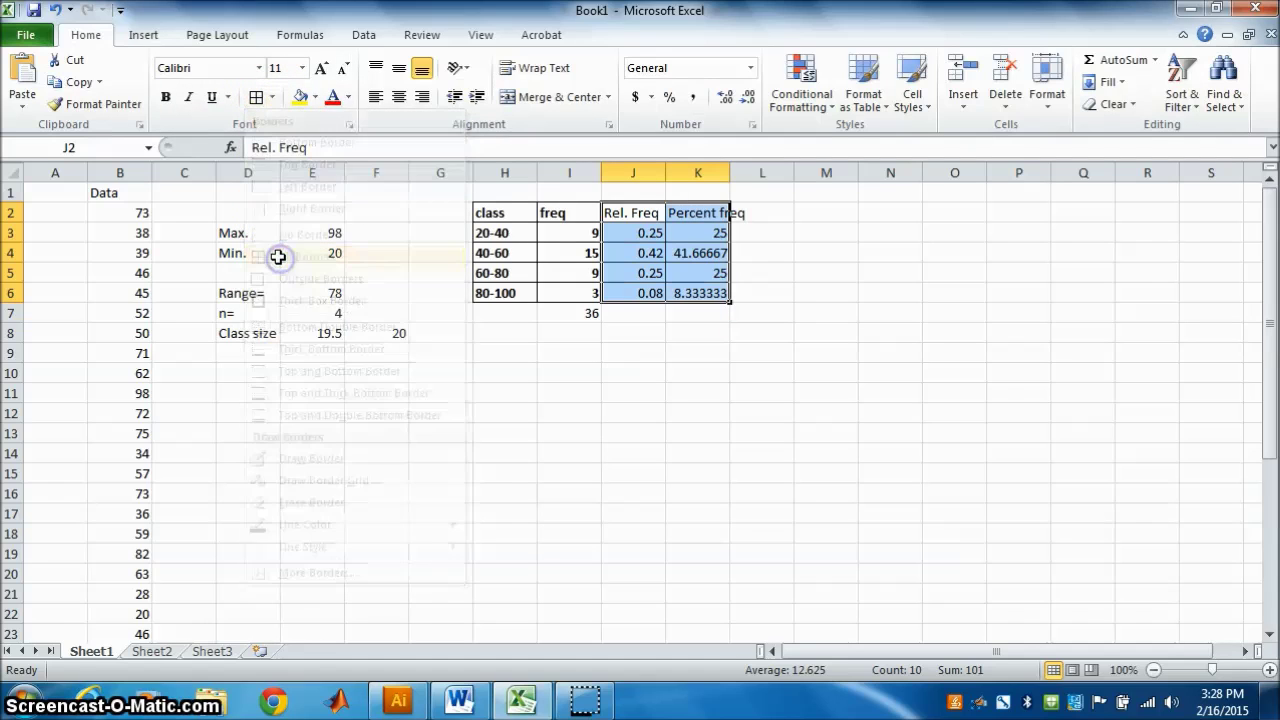
left_click(619, 336)
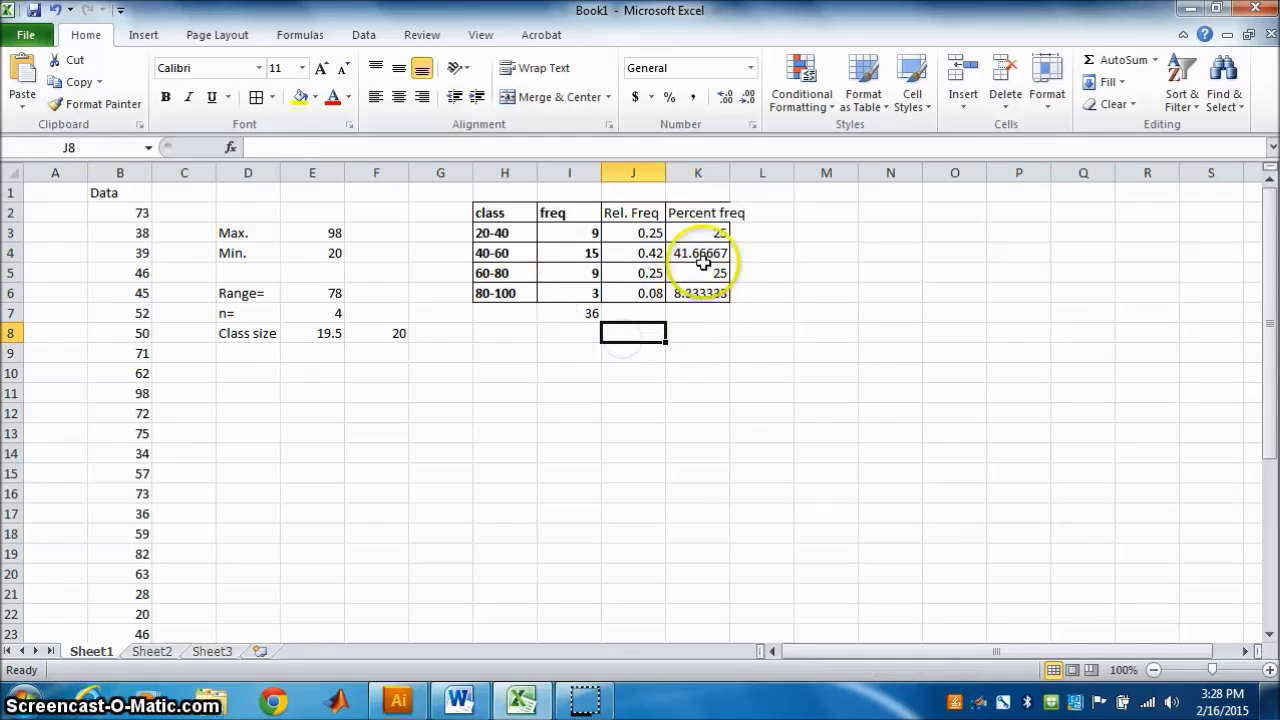
left_click_drag(710, 234, 707, 291)
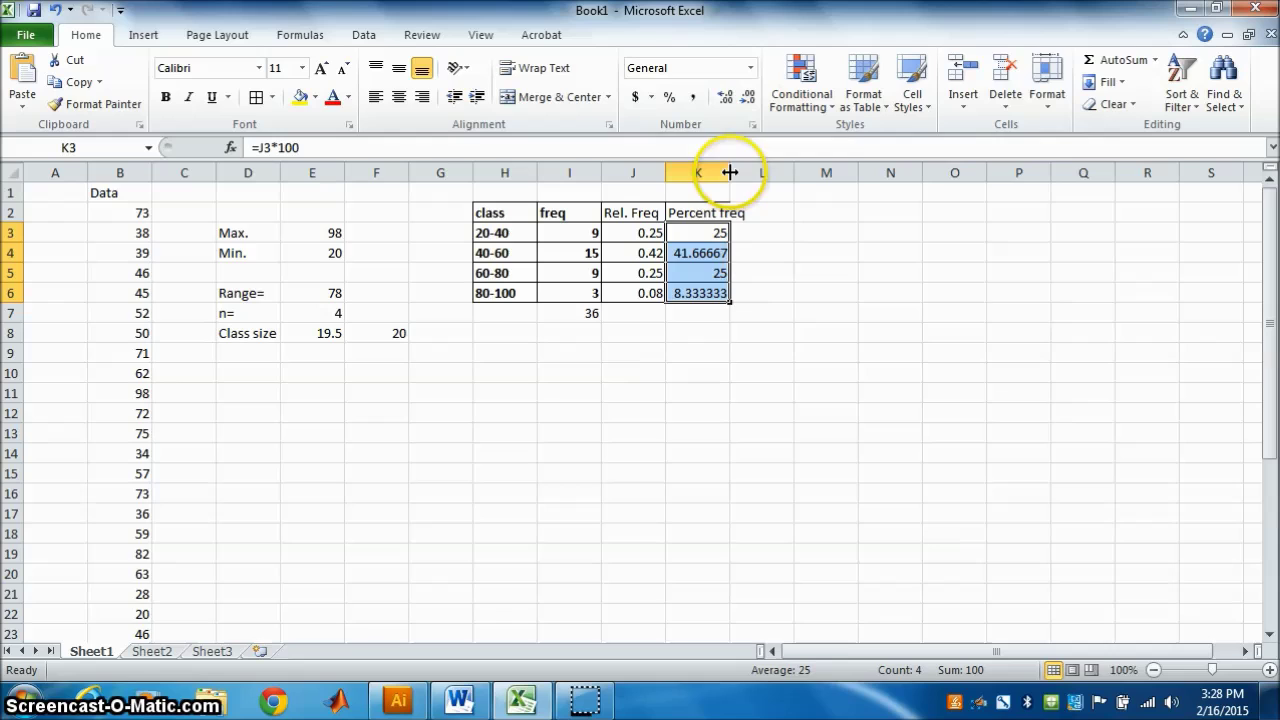
left_click_drag(730, 174, 768, 184)
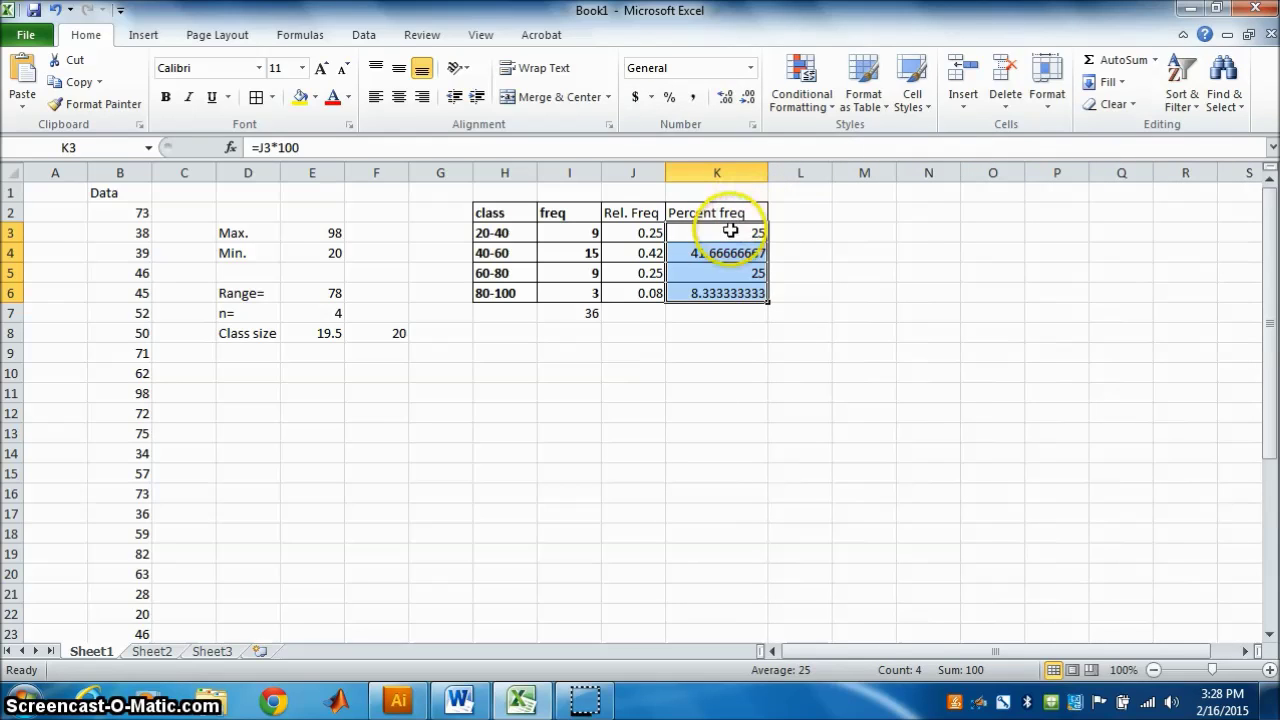
Format the percent frequencies in cells K4 and K6 with two decimal places
left_click_drag(720, 232, 742, 297)
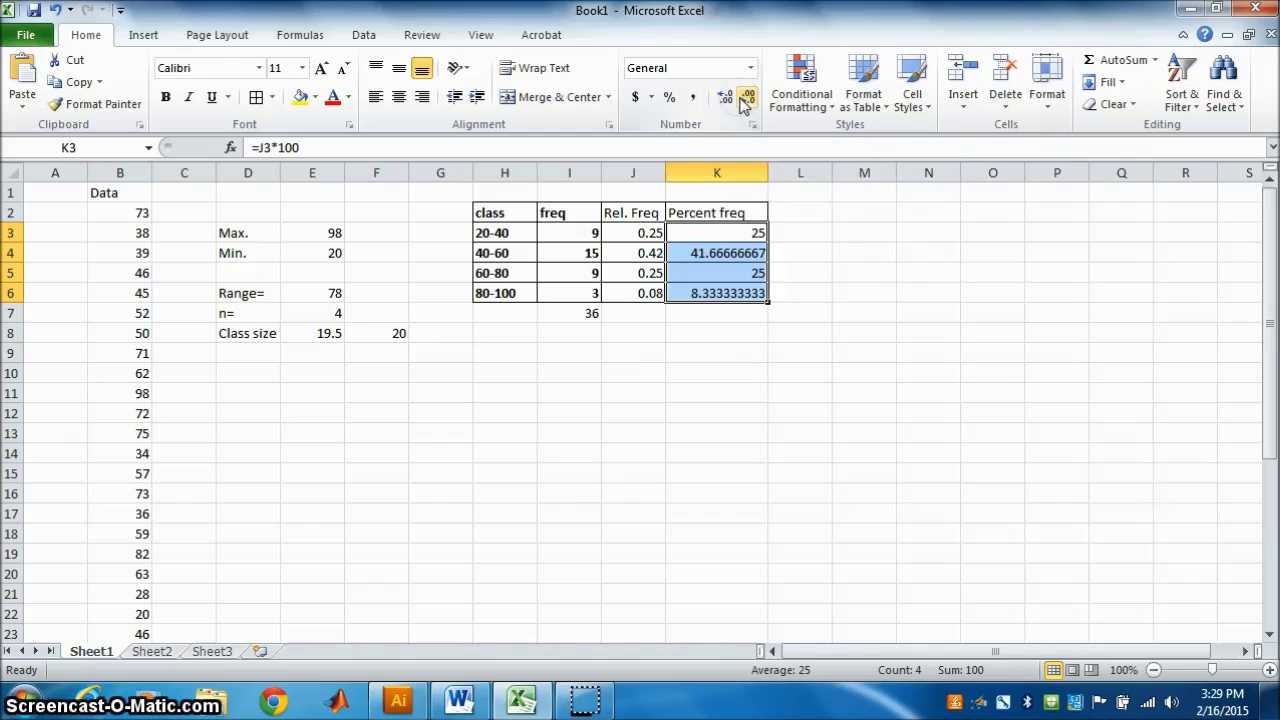
left_click(719, 251)
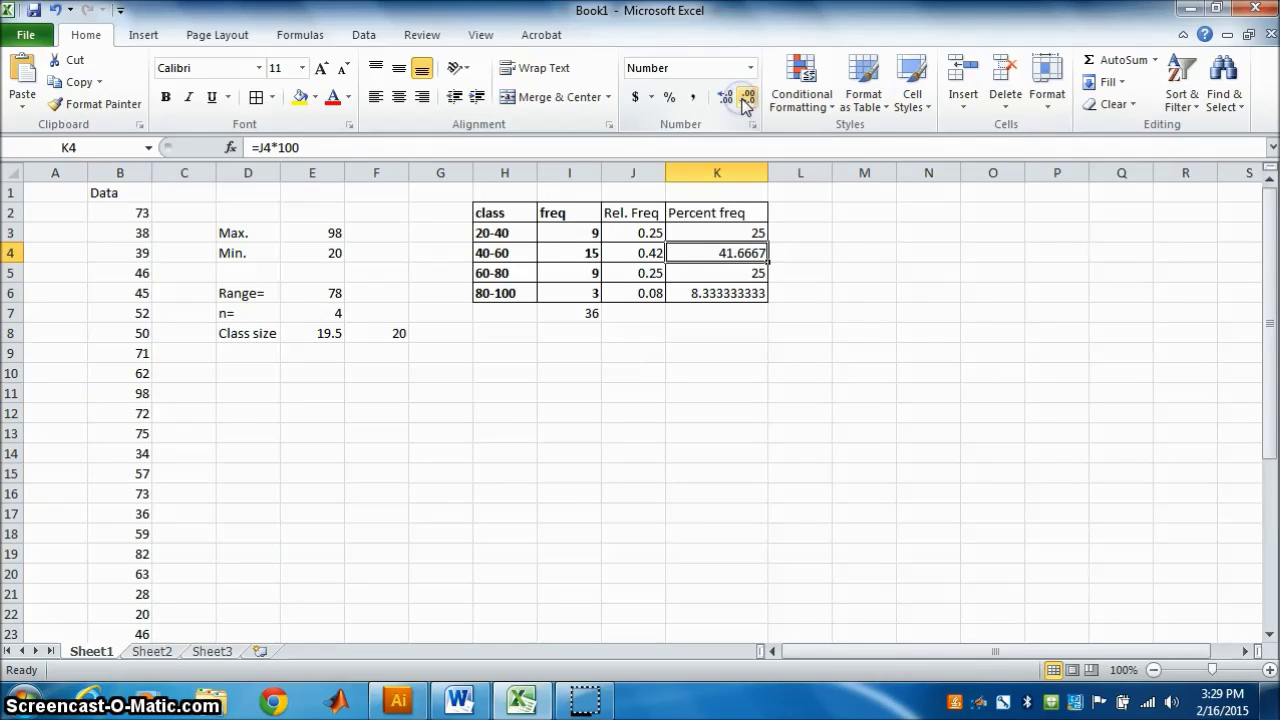
left_click(744, 101)
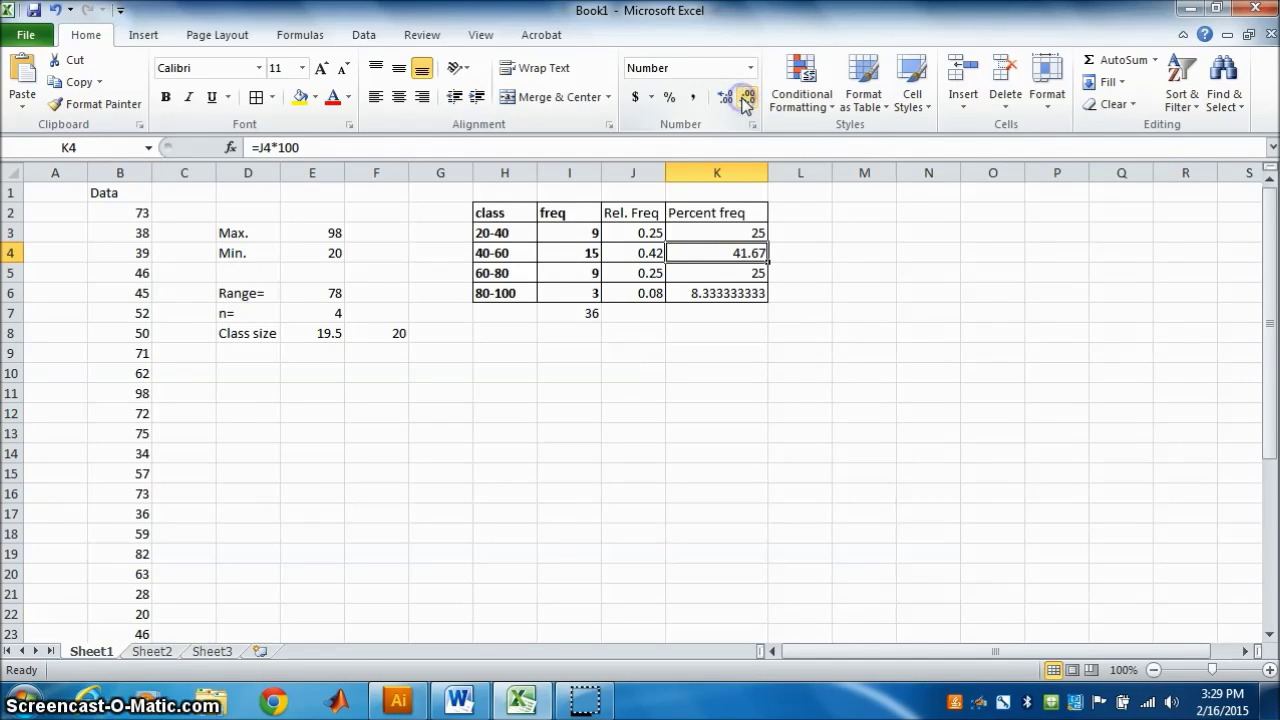
left_click(734, 294)
left_click(748, 101)
left_click(748, 101)
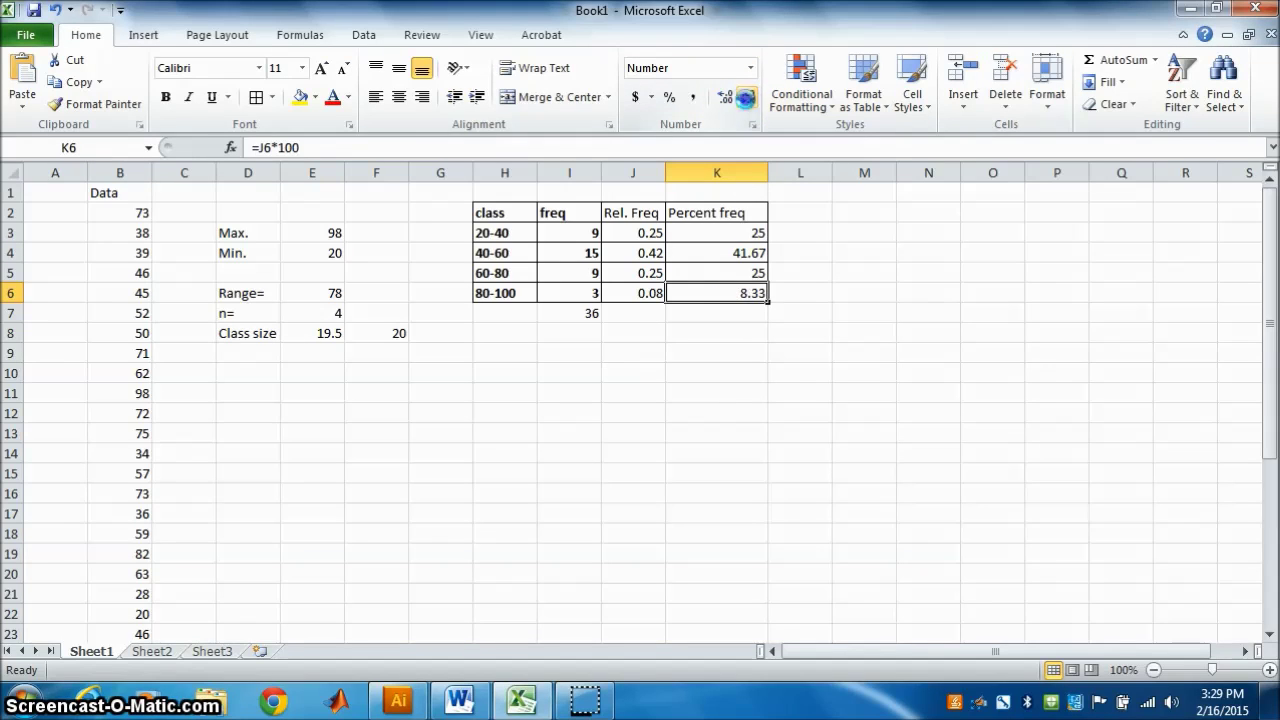
left_click(845, 280)
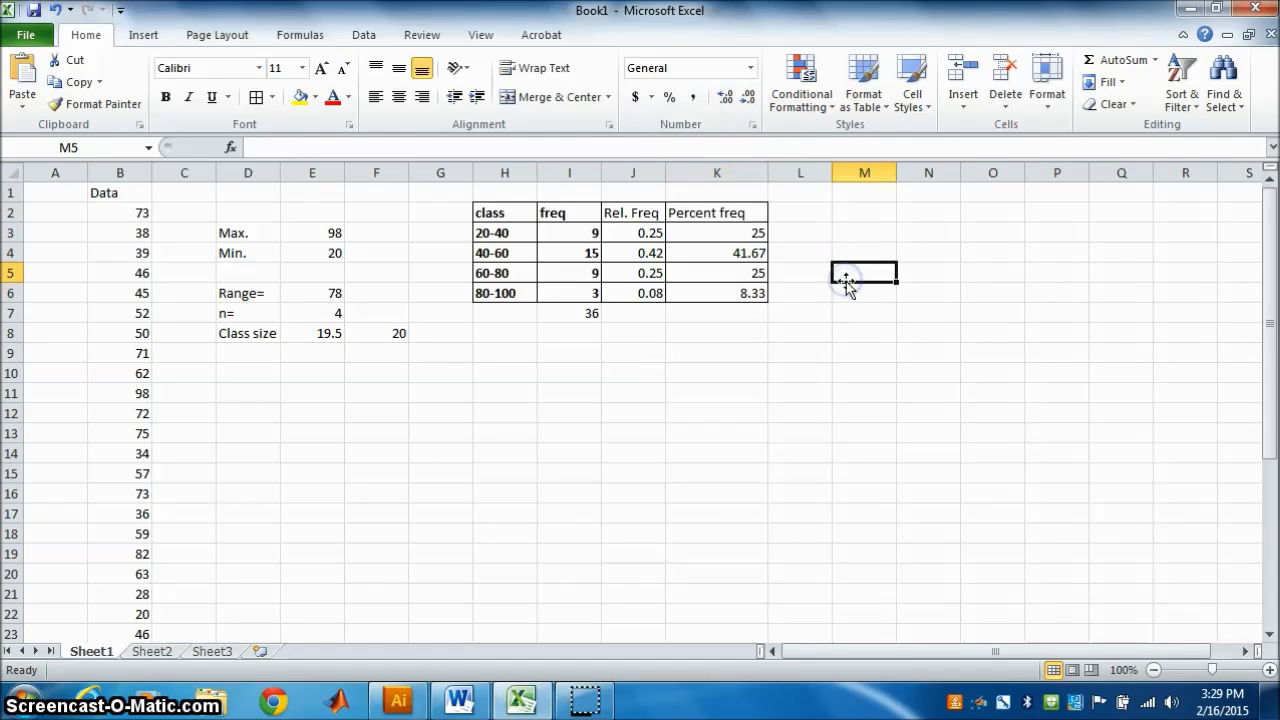